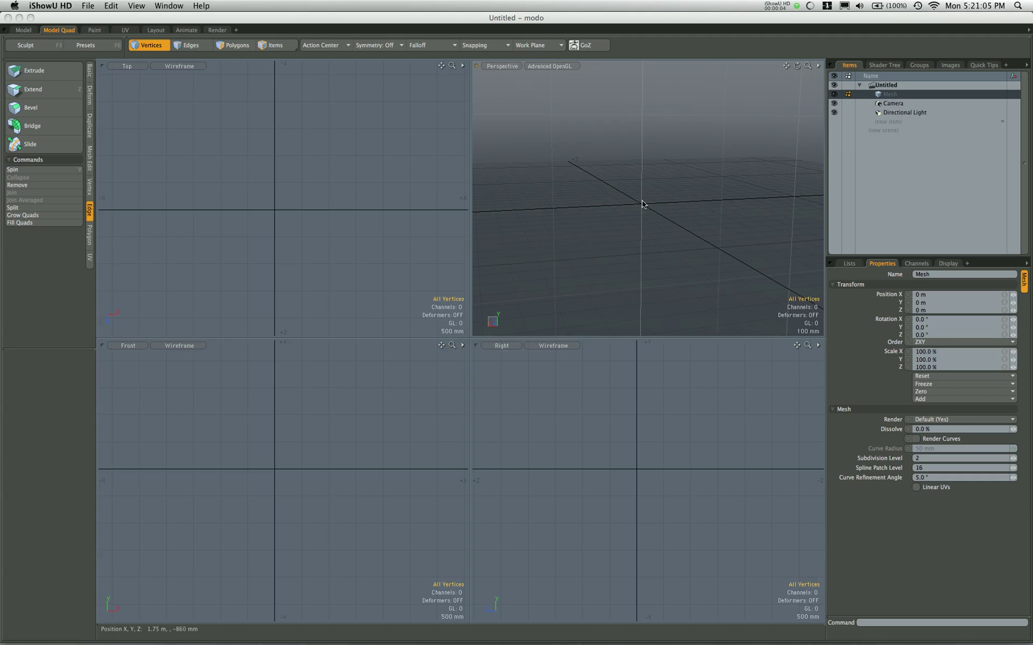
Look through the texture images in the Finder's Textures folder, and return to modo.
key(super+Tab)
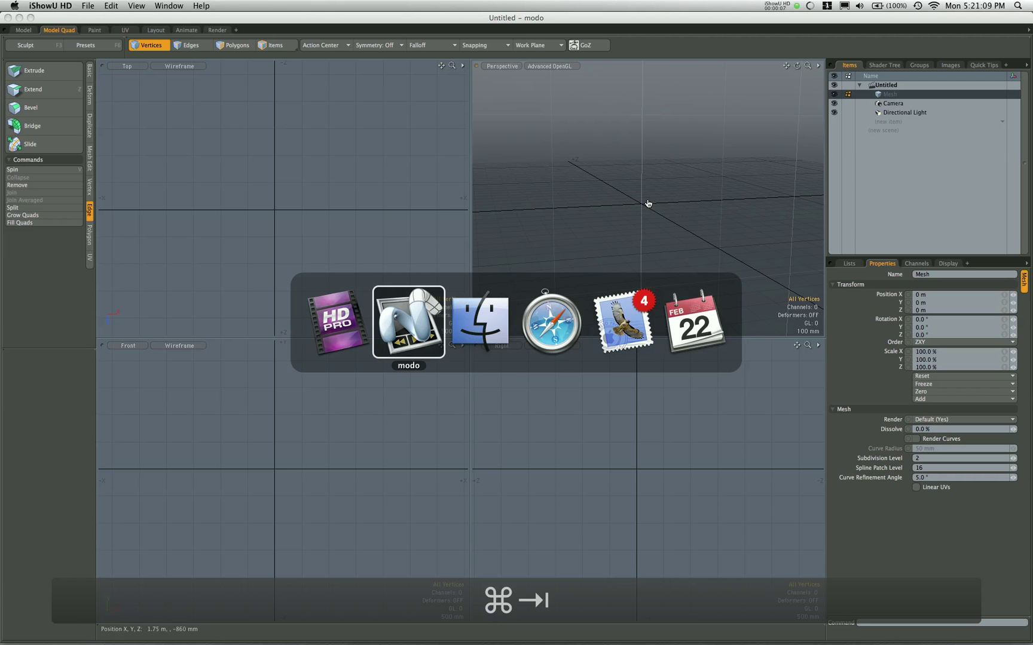
key(super+Tab)
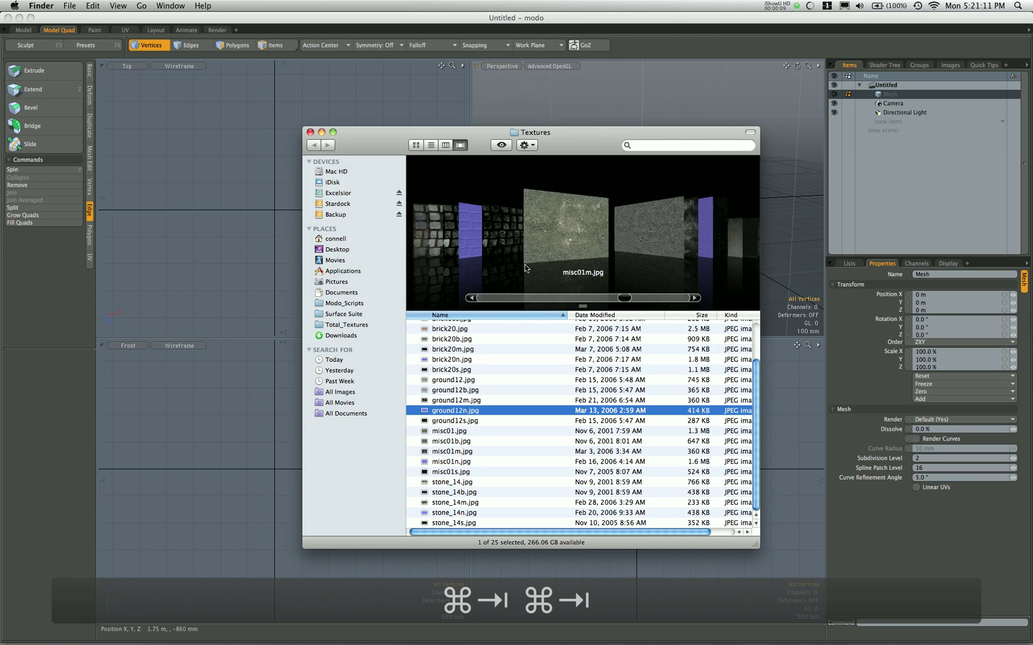
scroll(525, 268, up, 10)
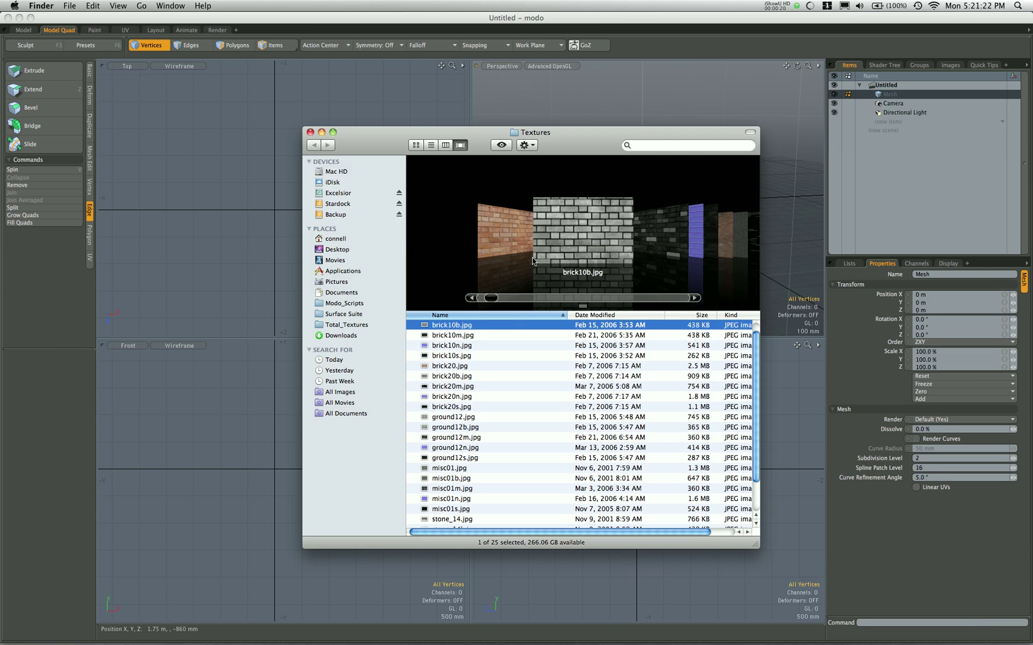
click(632, 26)
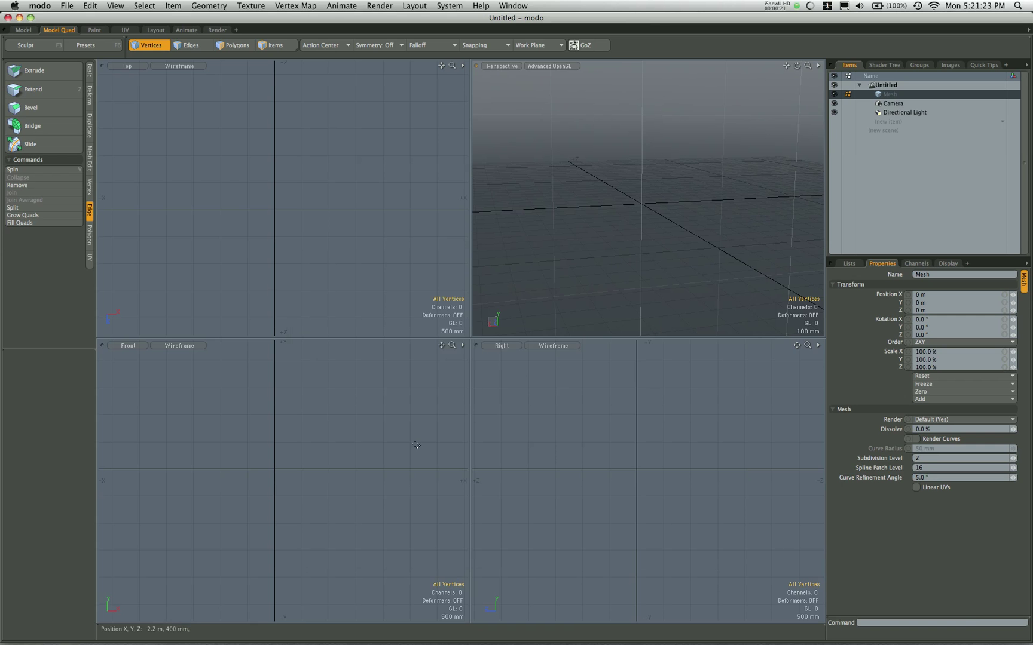
Draw the base of a Cube primitive in the Top view, about 4 m wide and 8.3 m long, centred across X.
alt+drag(708, 194, 574, 163)
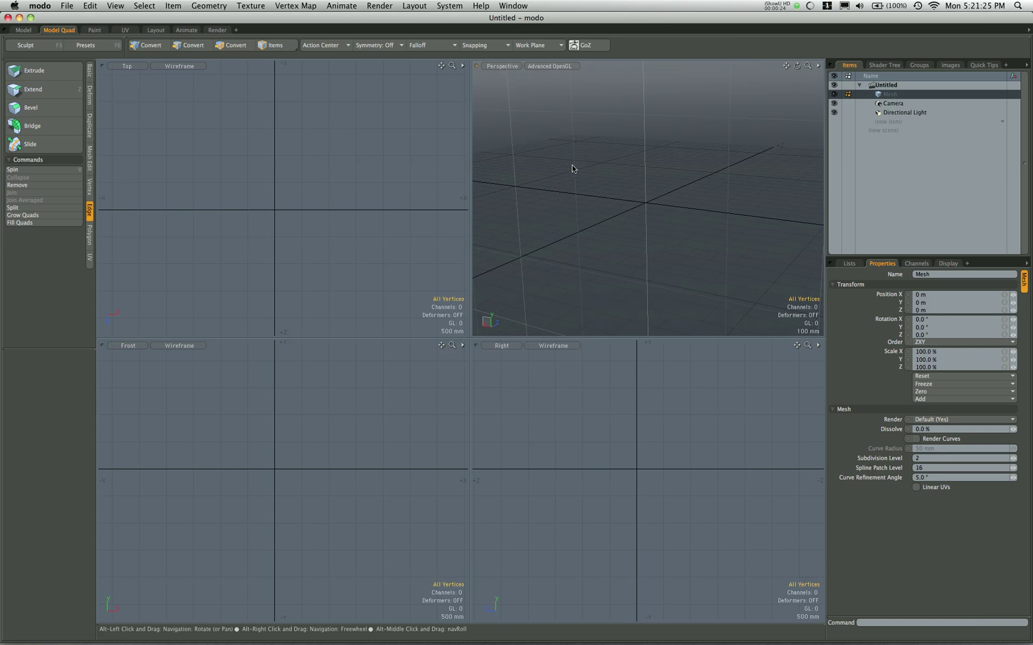
alt+drag(664, 218, 600, 166)
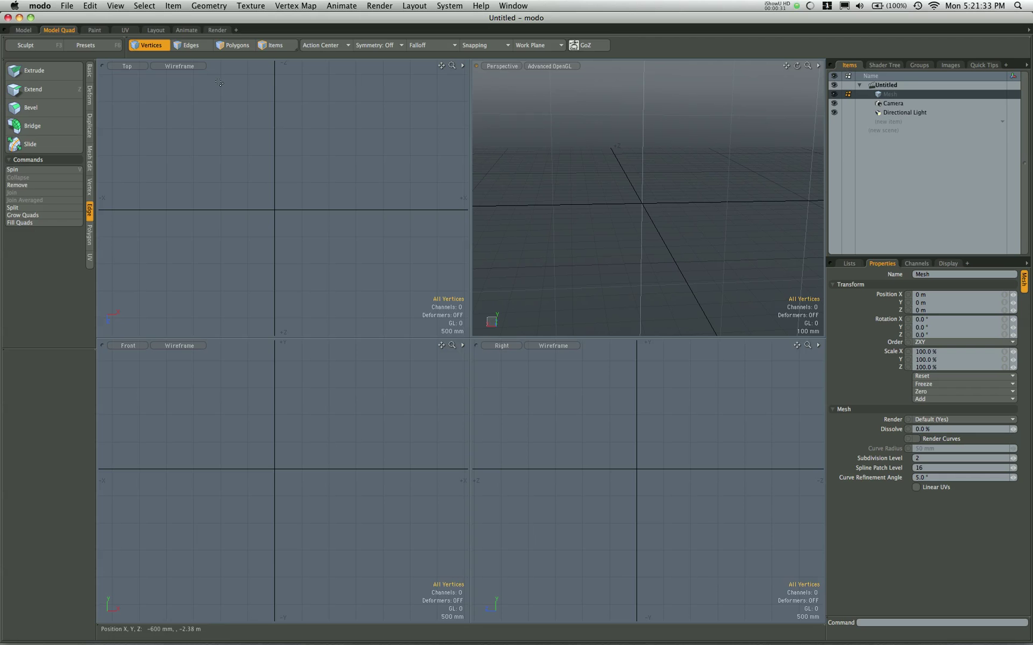
click(90, 70)
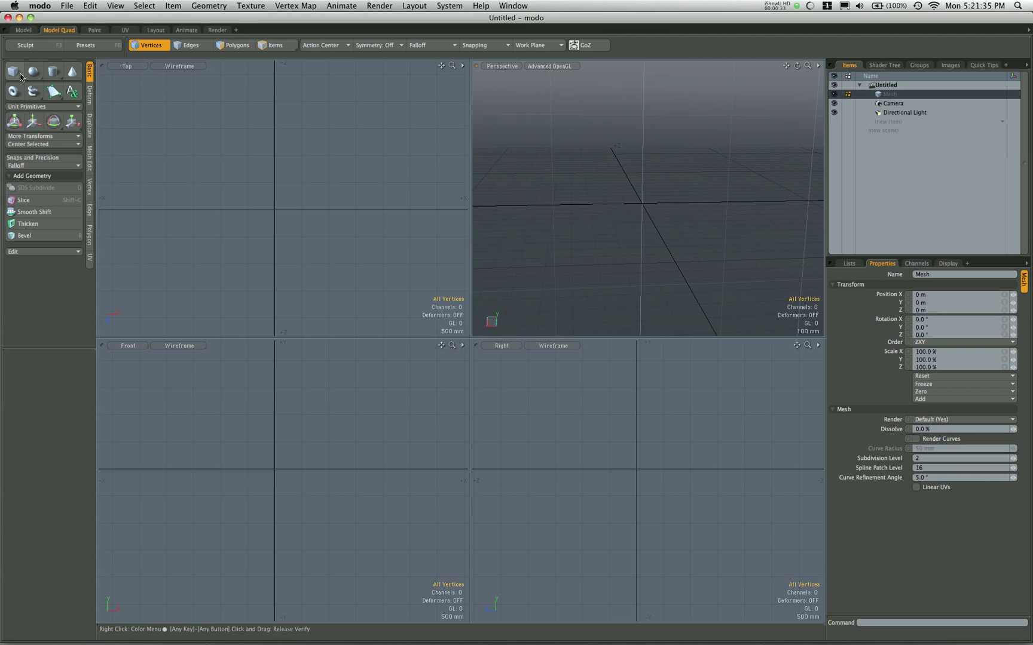
click(18, 75)
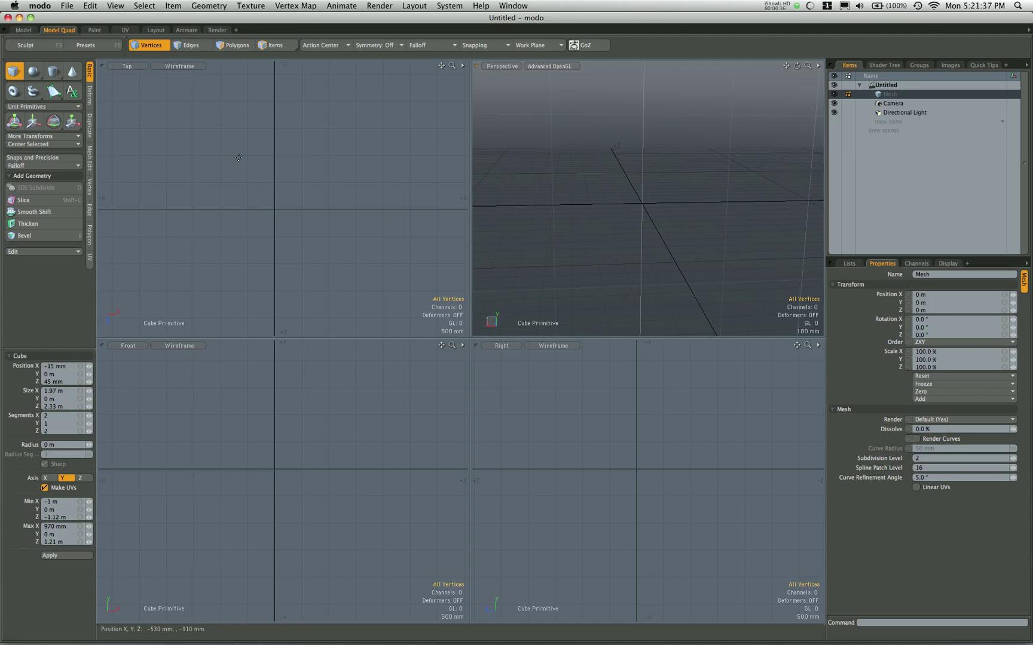
scroll(241, 160, down, 3)
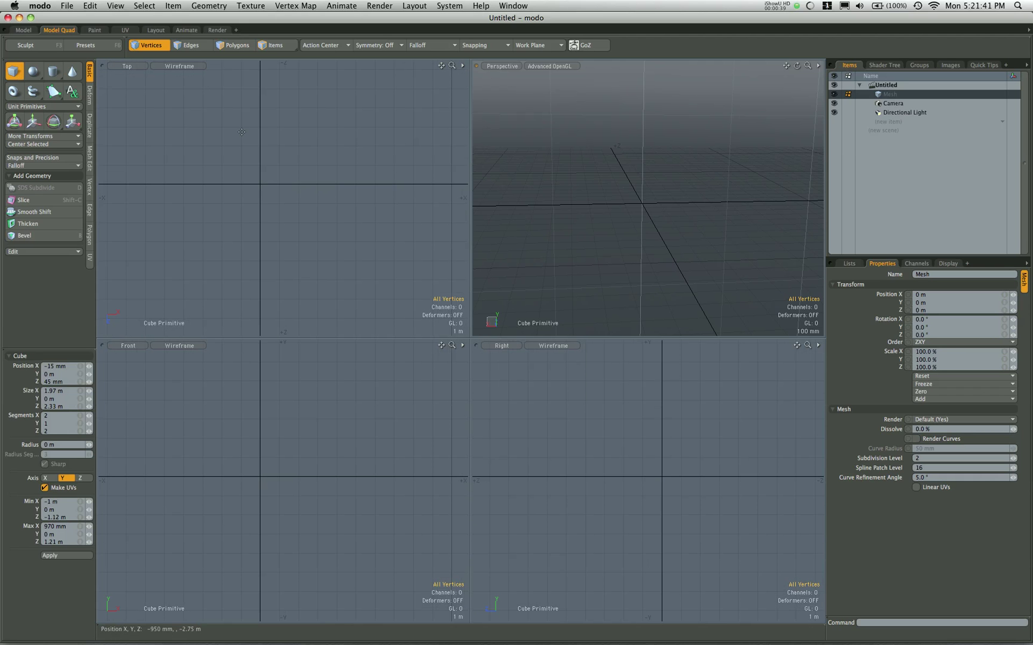
drag(223, 127, 299, 286)
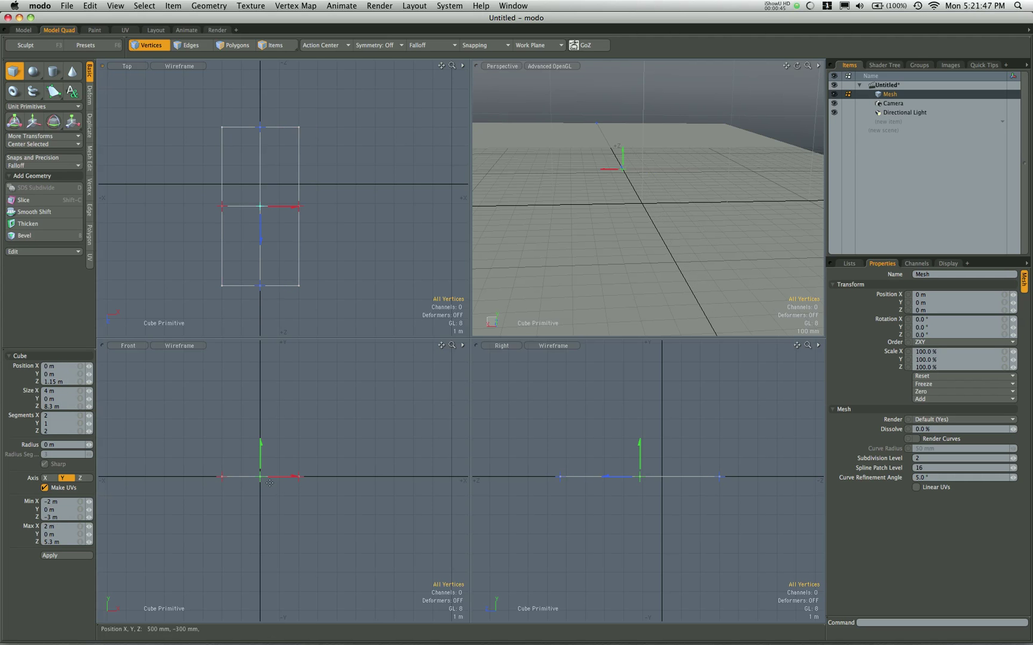
Raise the cube's base to a height of 3 m and reduce it to one segment per axis.
drag(269, 483, 262, 422)
ctrl+alt+drag(514, 175, 490, 175)
key(Left)
key(Down)
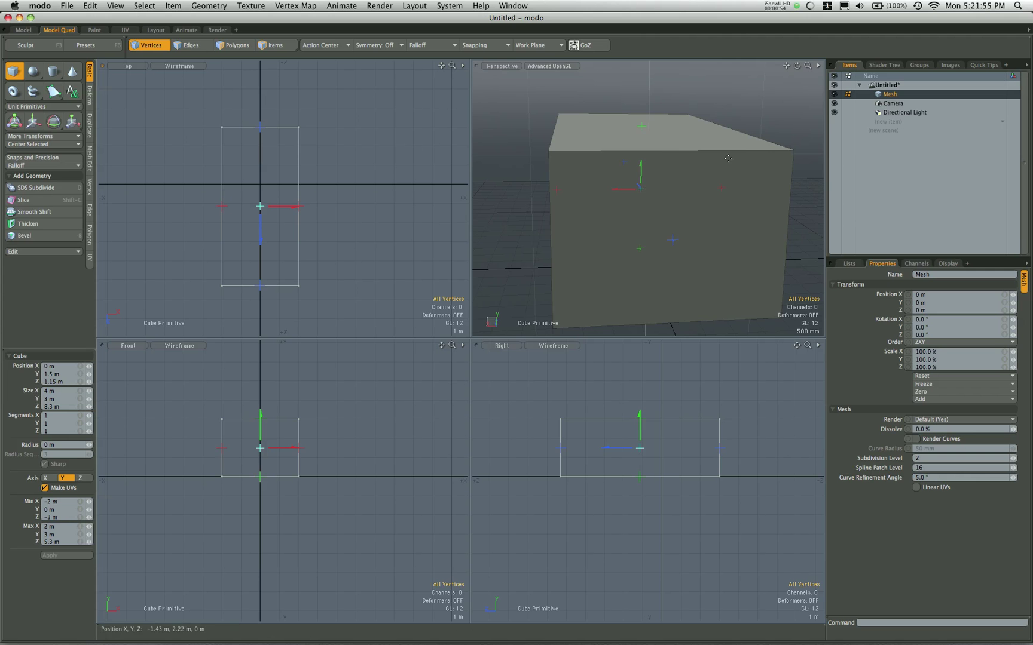
Widen the box equally on both sides along X and finish the Cube primitive.
alt+drag(744, 150, 634, 185)
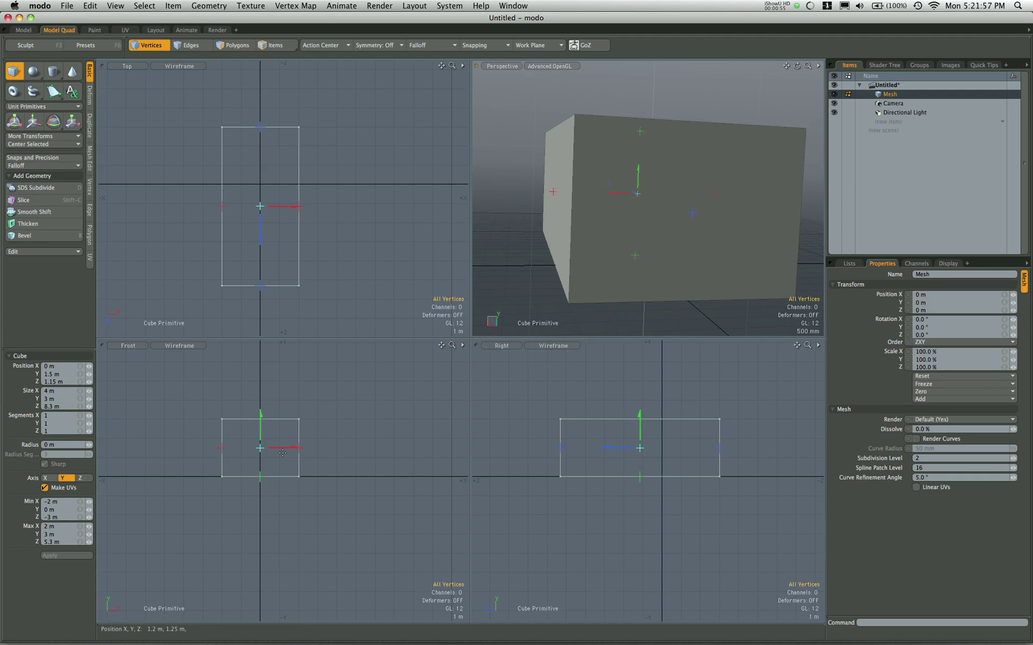
drag(299, 448, 318, 449)
drag(220, 451, 202, 449)
alt+drag(709, 124, 622, 180)
key(q)
Delete the box's top polygon and its end polygon on the negative Z side.
alt+drag(702, 89, 694, 173)
key(2)
key(3)
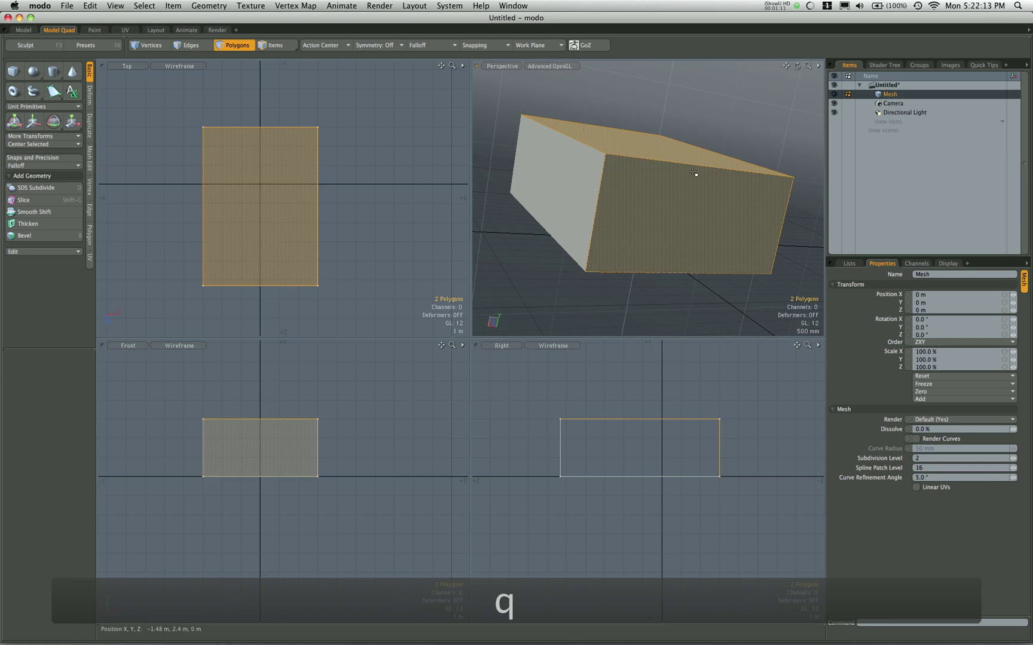
key(super+x)
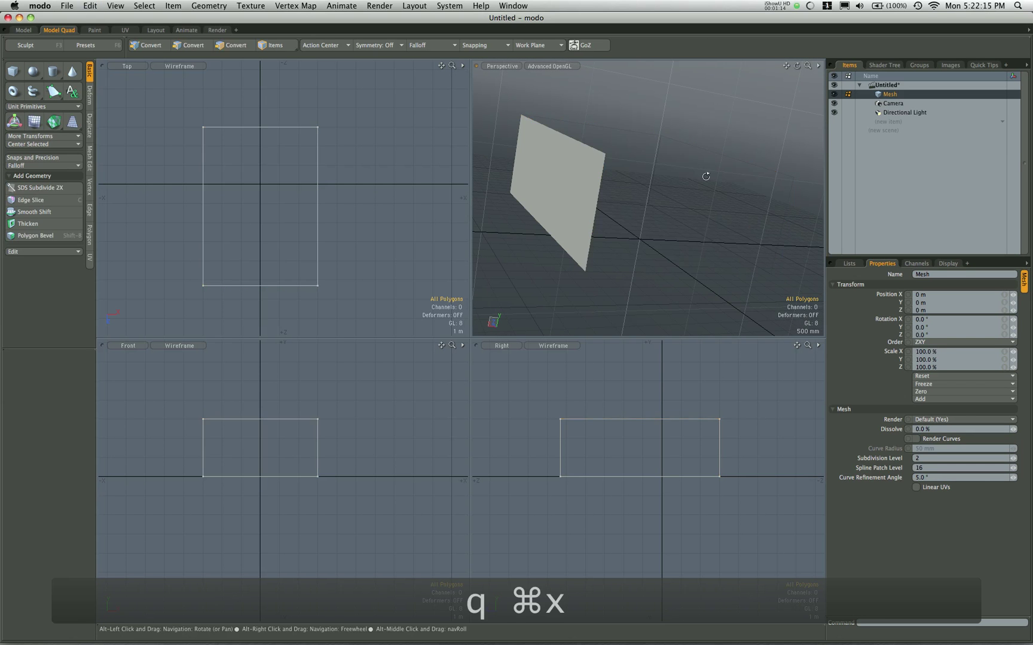
Flip the remaining polygons so the walls and floor face the inside of the room.
alt+drag(704, 172, 614, 207)
key(f)
click(638, 157)
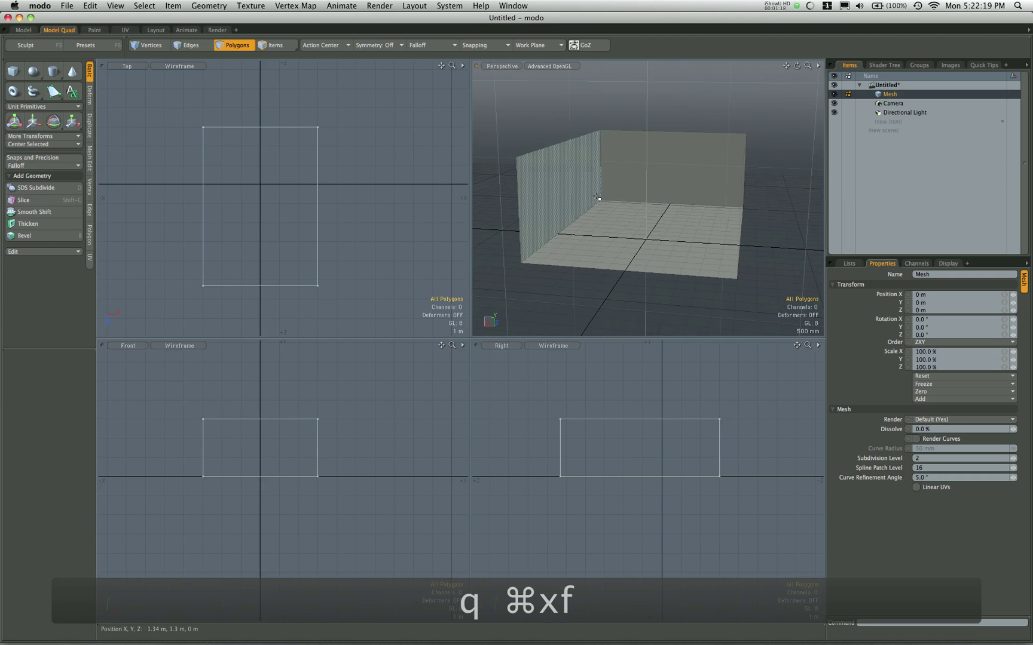
alt+drag(564, 180, 662, 188)
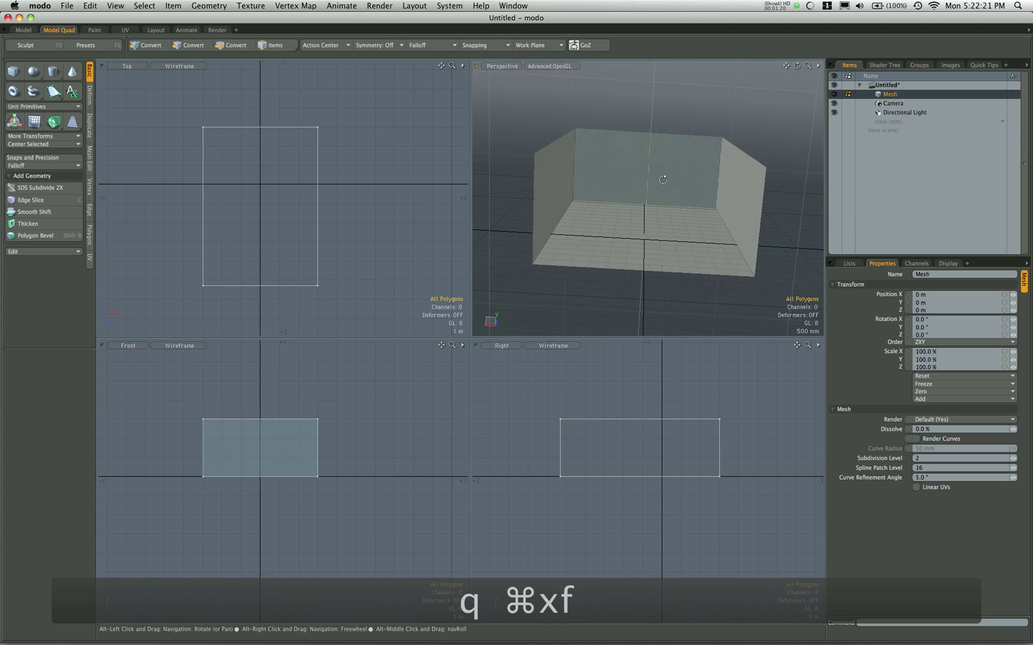
scroll(657, 189, up, 5)
scroll(653, 190, down, 4)
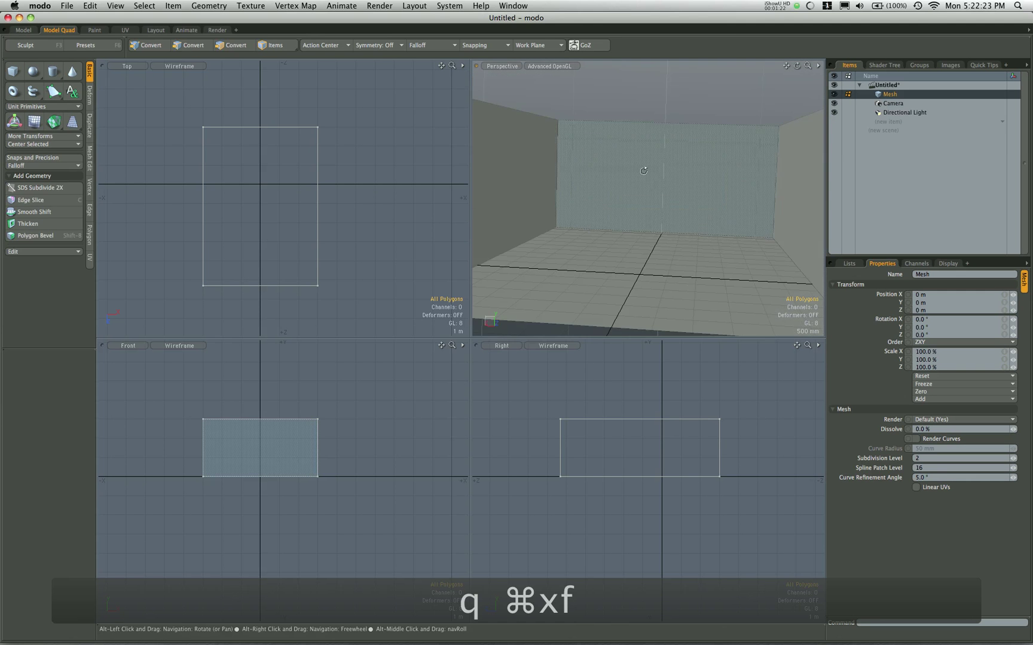
scroll(640, 171, down, 3)
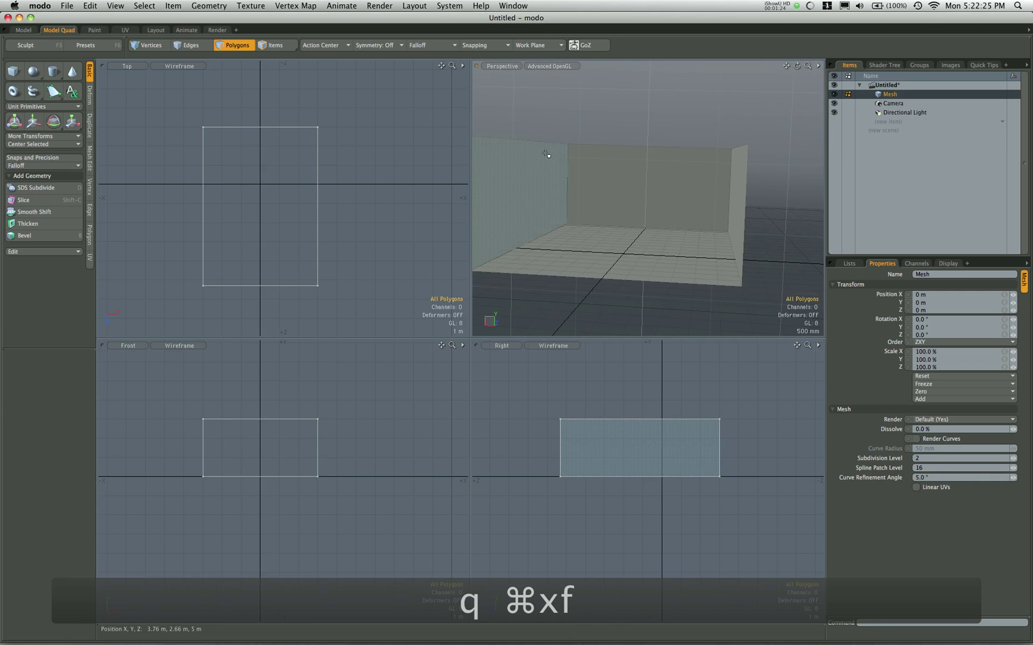
Move the four top vertices of the walls up 800 mm along Y.
key(space)
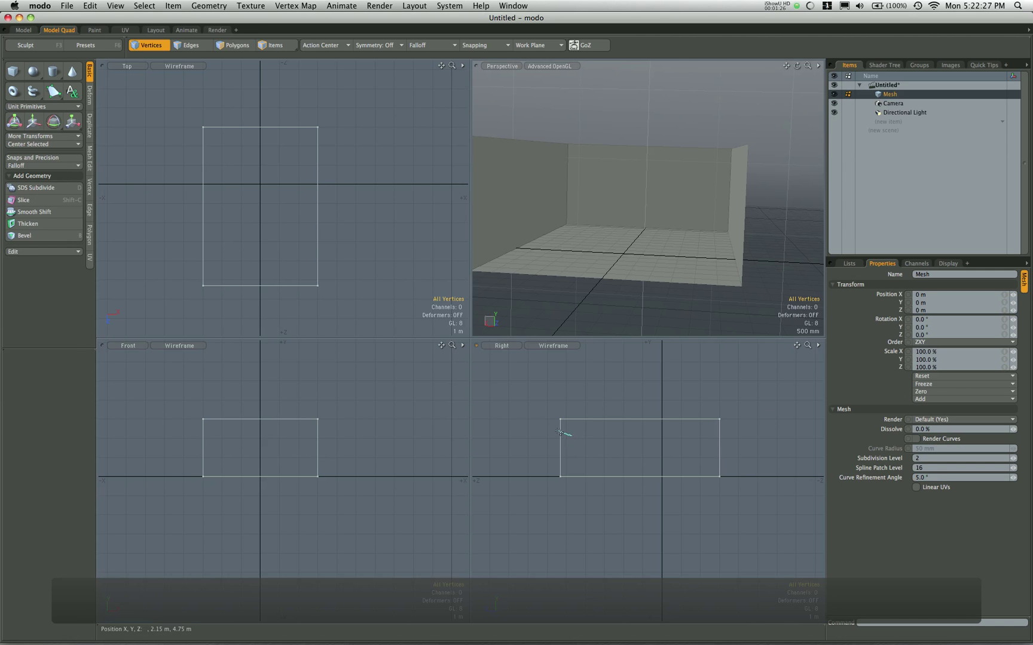
right_drag(560, 432, 800, 434)
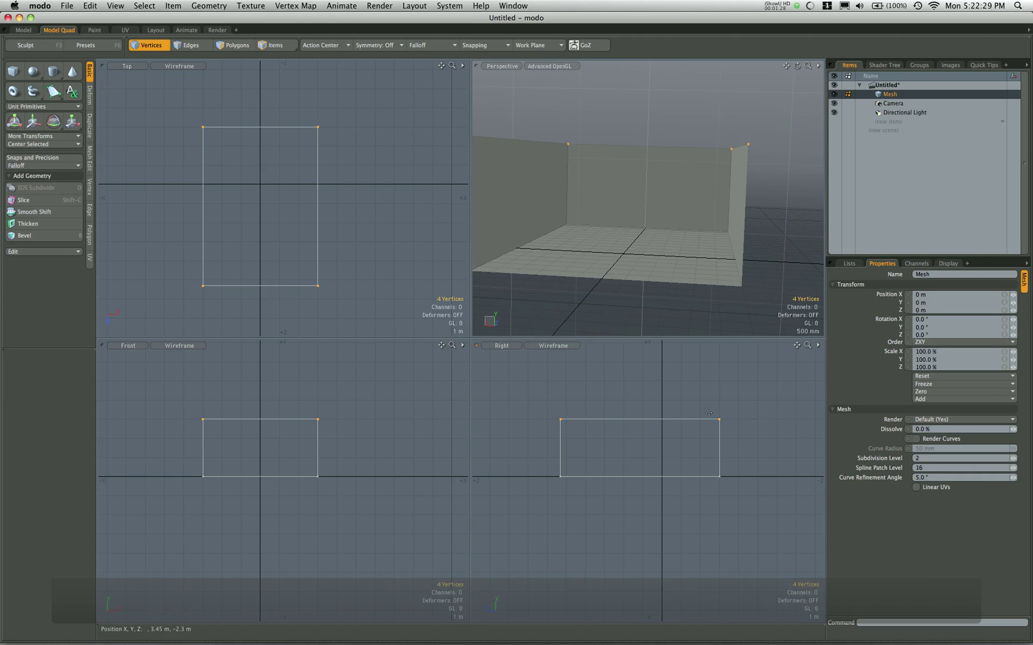
key(w)
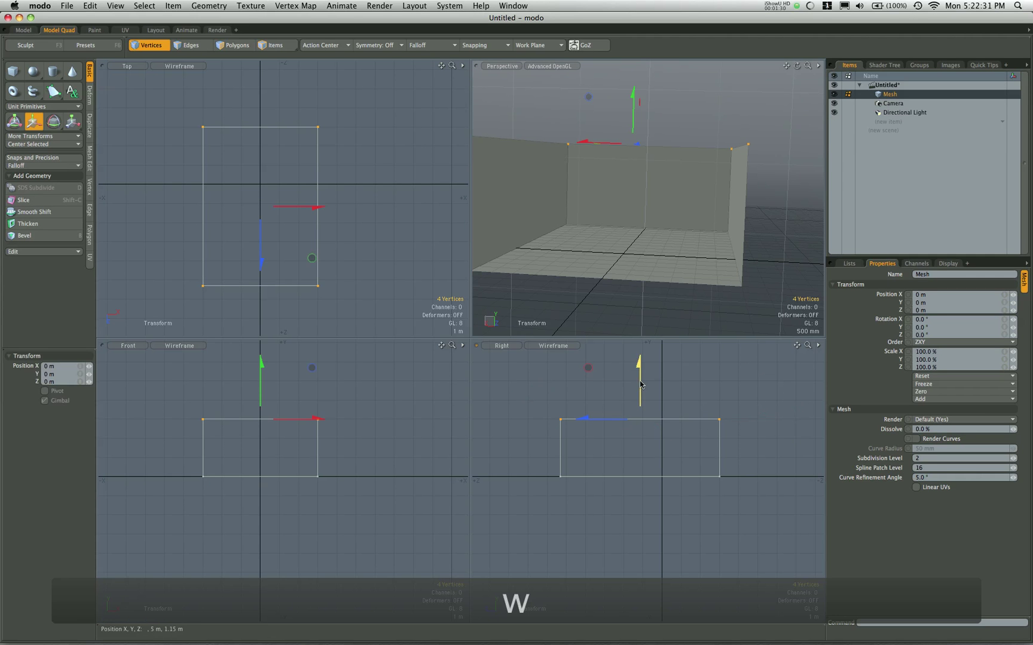
drag(640, 385, 640, 369)
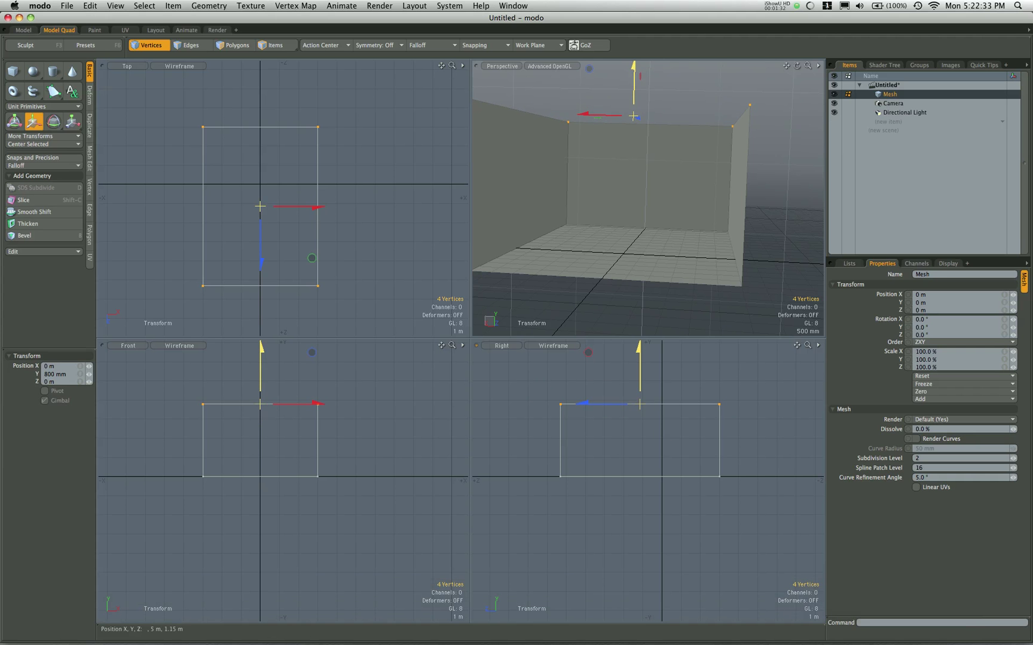
key(q)
click(680, 170)
Bevel the floor polygon with an inset of about 772 mm and no shift.
alt+drag(680, 170, 648, 222)
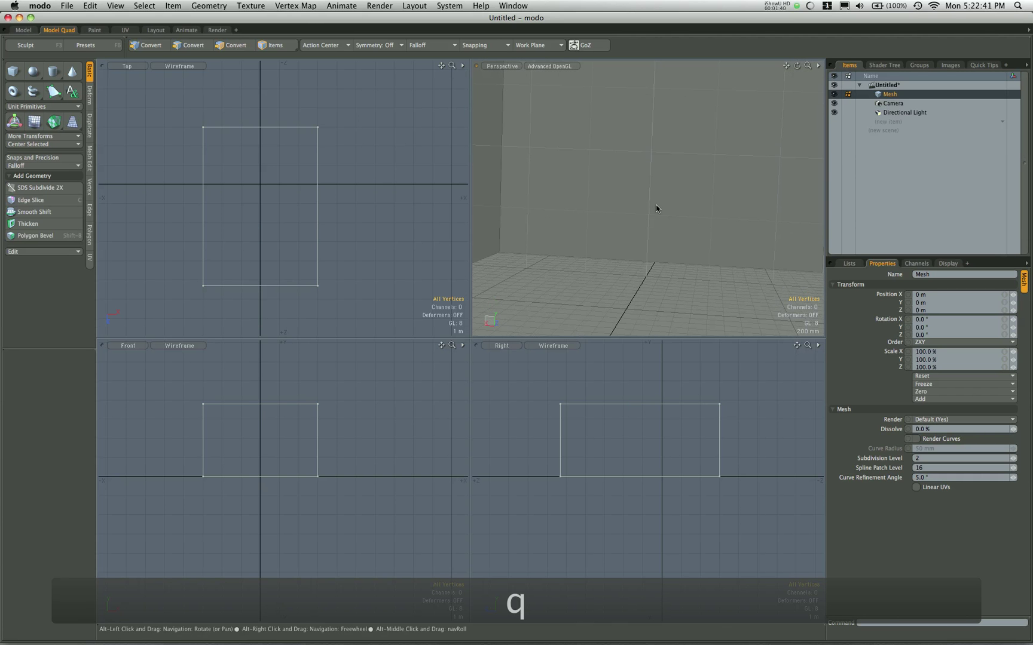
scroll(657, 207, down, 4)
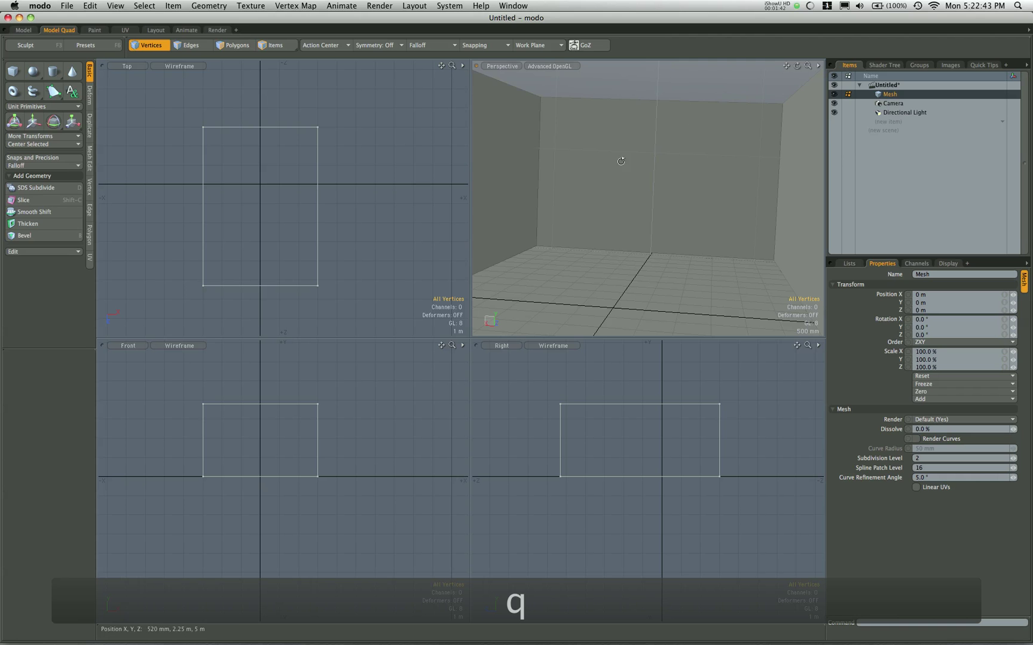
alt+drag(621, 161, 634, 257)
scroll(649, 175, down, 6)
key(2)
key(3)
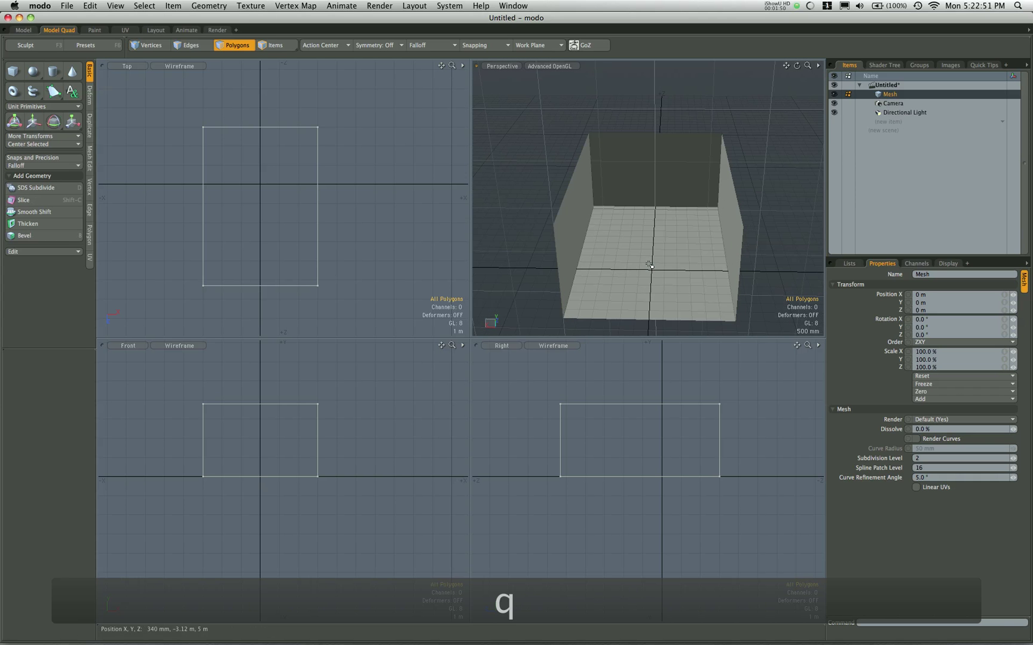
click(649, 265)
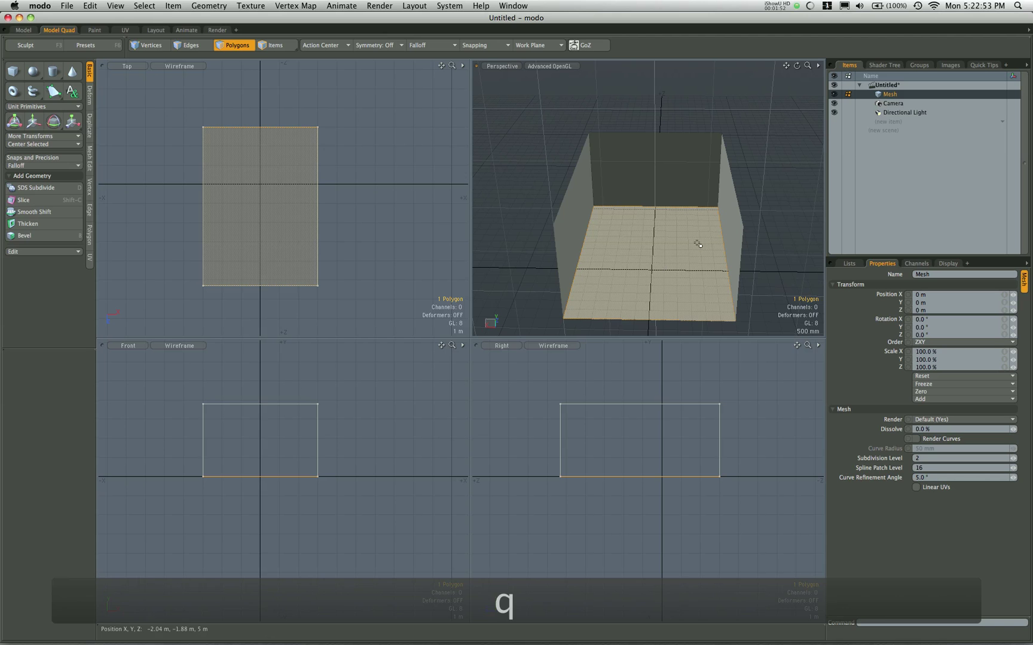
key(b)
drag(598, 255, 648, 224)
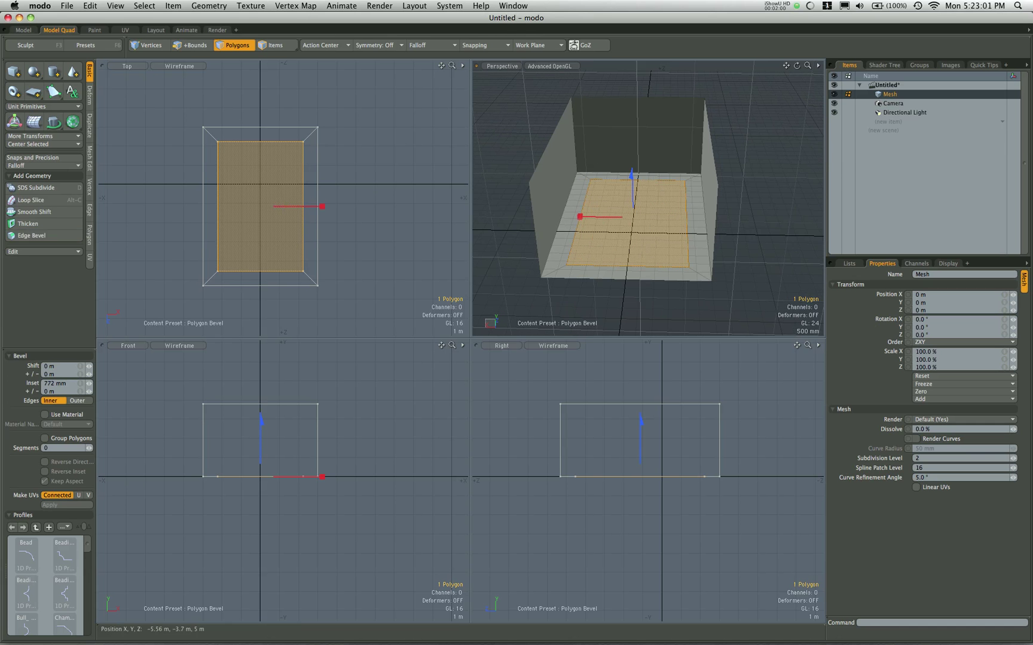
Bevel the inner floor polygon again with a shift of about -140 mm to sink it below the border.
key(shift+b)
drag(627, 176, 627, 181)
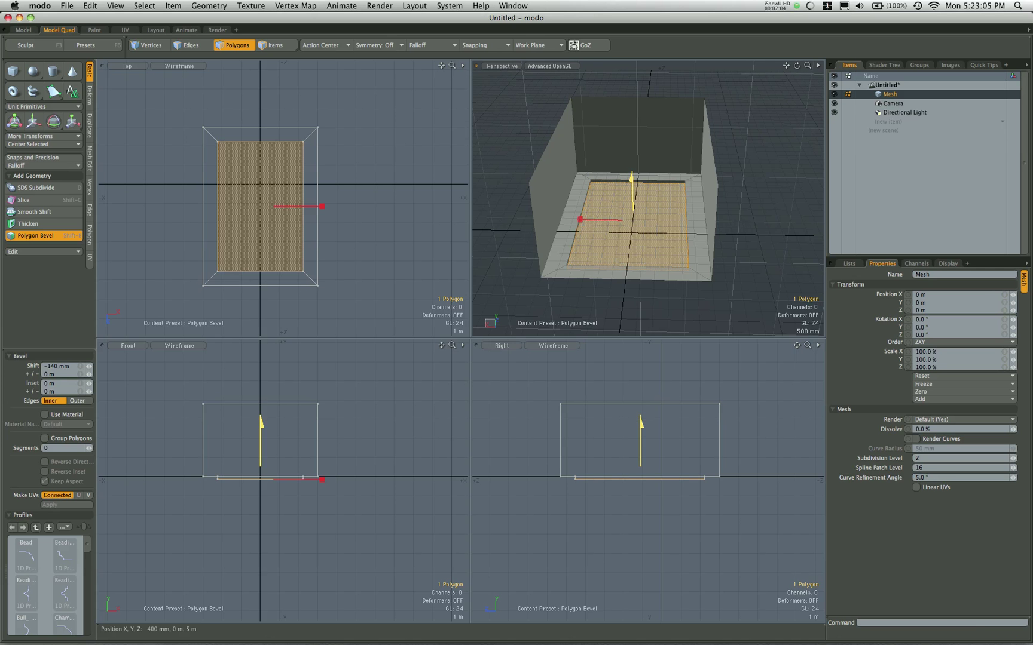
key(q)
click(779, 206)
Delete the floor border strip and the adjoining step face at the room's open end.
alt+drag(779, 207, 494, 264)
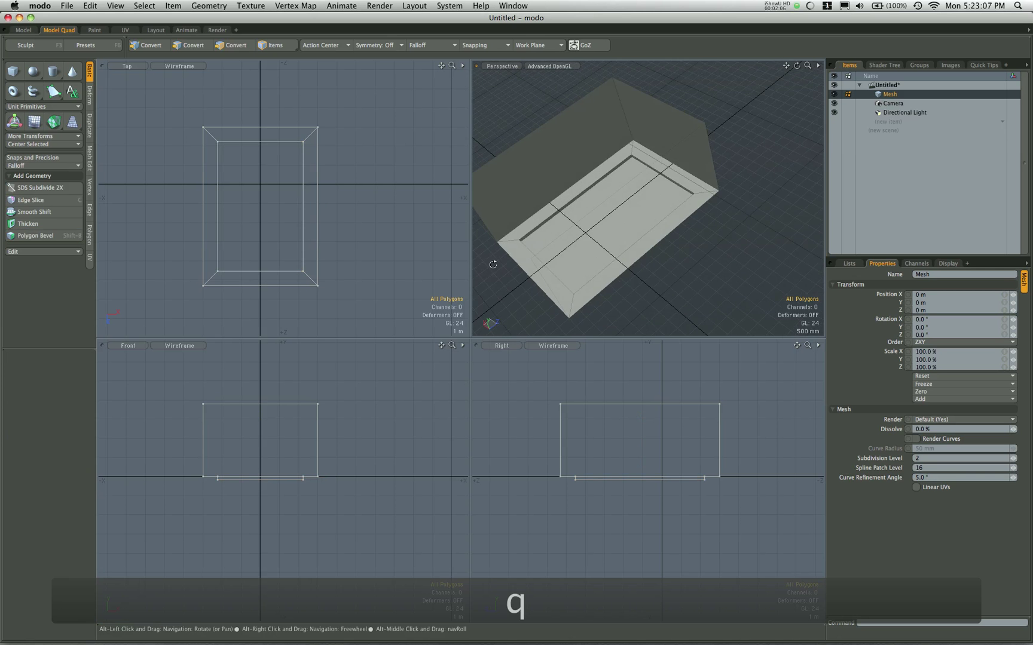
scroll(540, 230, up, 3)
alt+drag(540, 229, 615, 212)
click(614, 237)
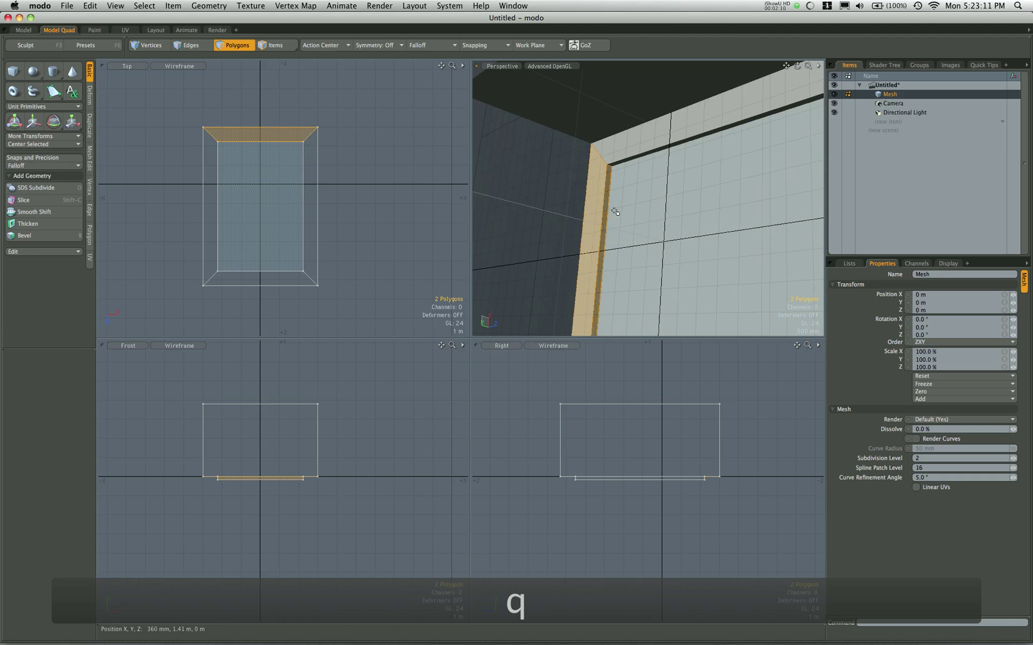
key(x)
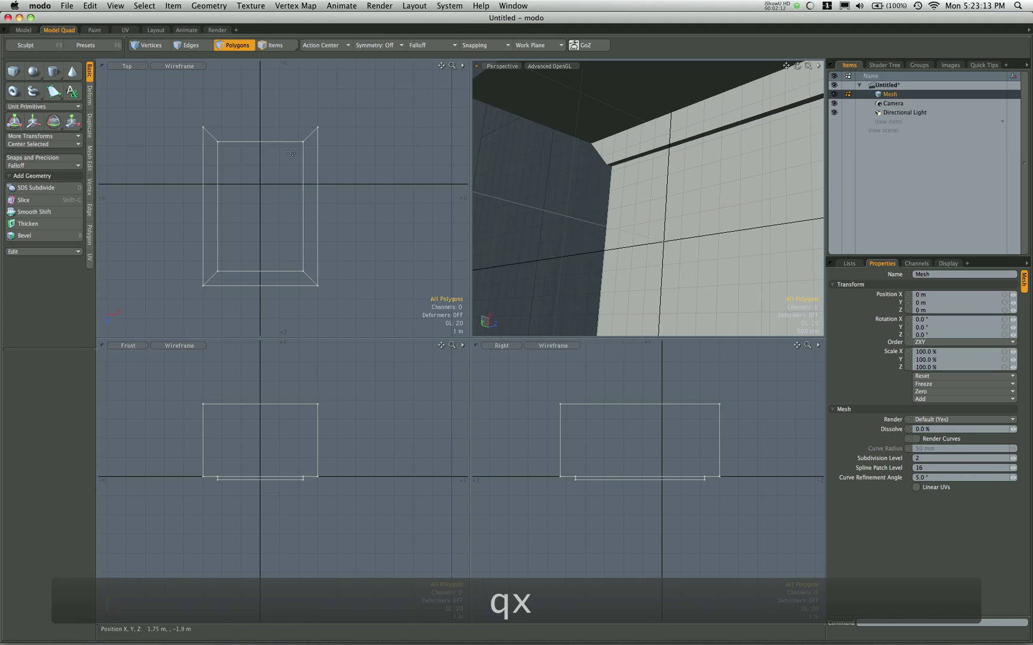
Flatten the eight vertices at the room's open end by scaling them to 0% along Z with Negative Scale disabled.
key(1)
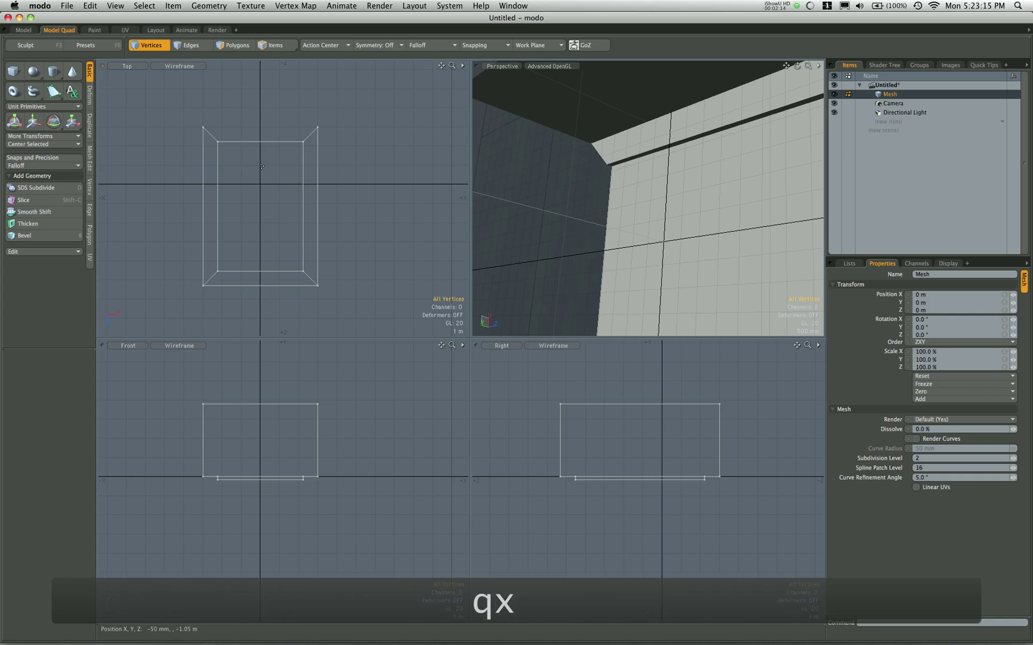
right_drag(257, 166, 340, 138)
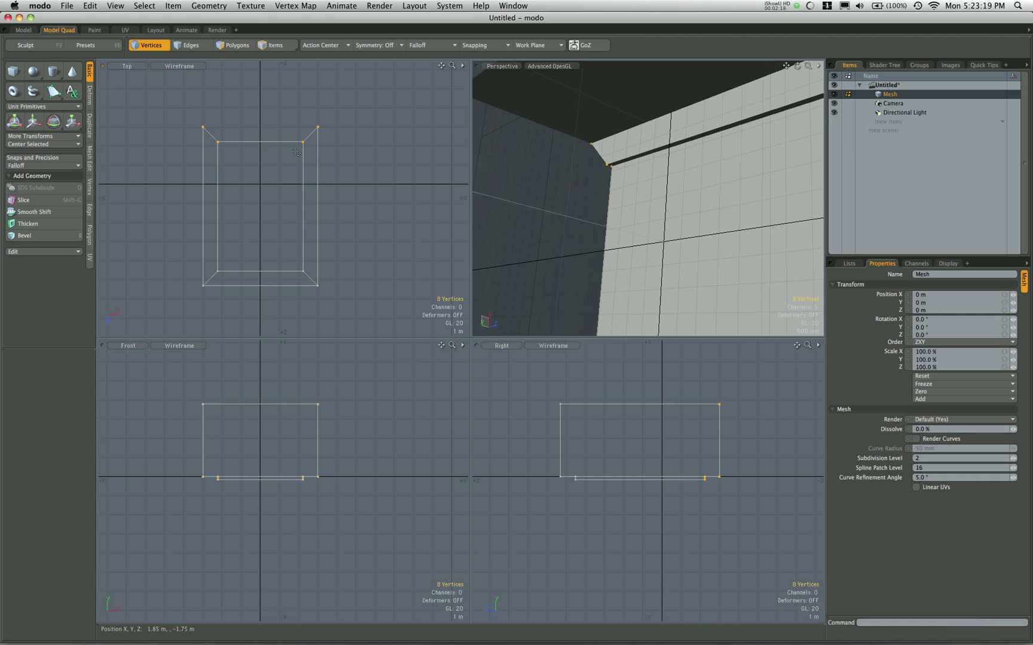
key(r)
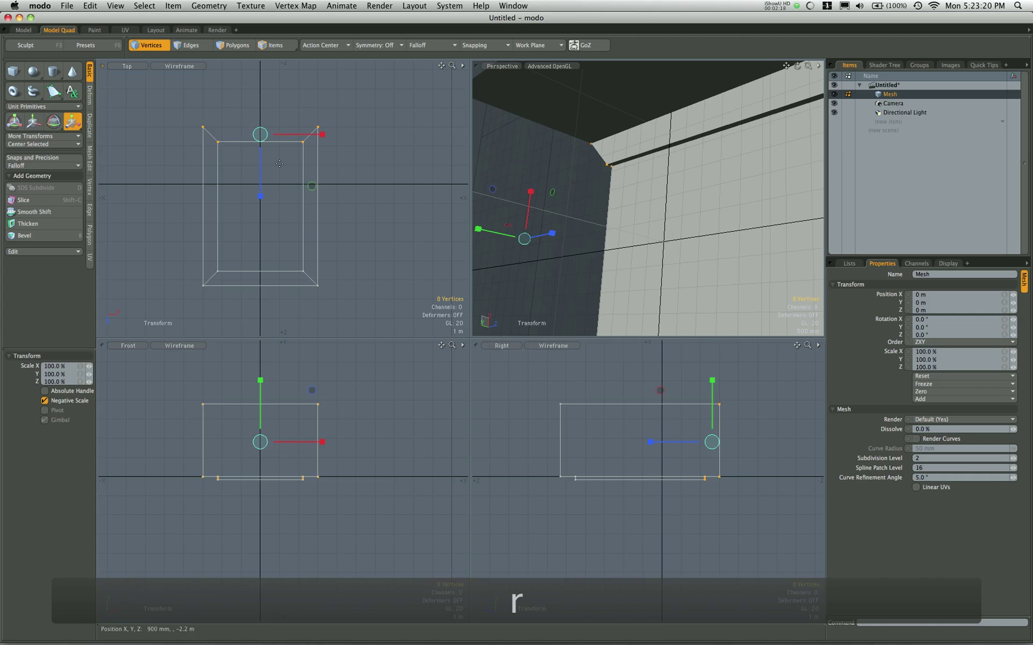
click(46, 401)
drag(260, 196, 260, 134)
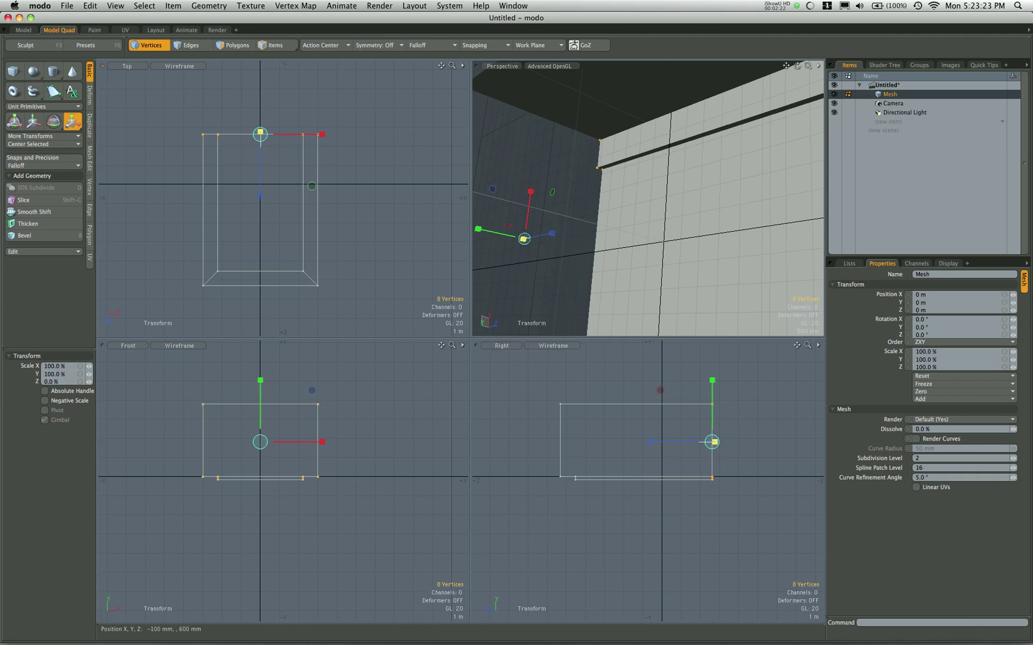
Assign a new material named Street with a dark grey 0.29, 0.29, 0.29 color to the recessed floor polygon.
alt+drag(635, 260, 620, 201)
key(q)
key(space)
key(space)
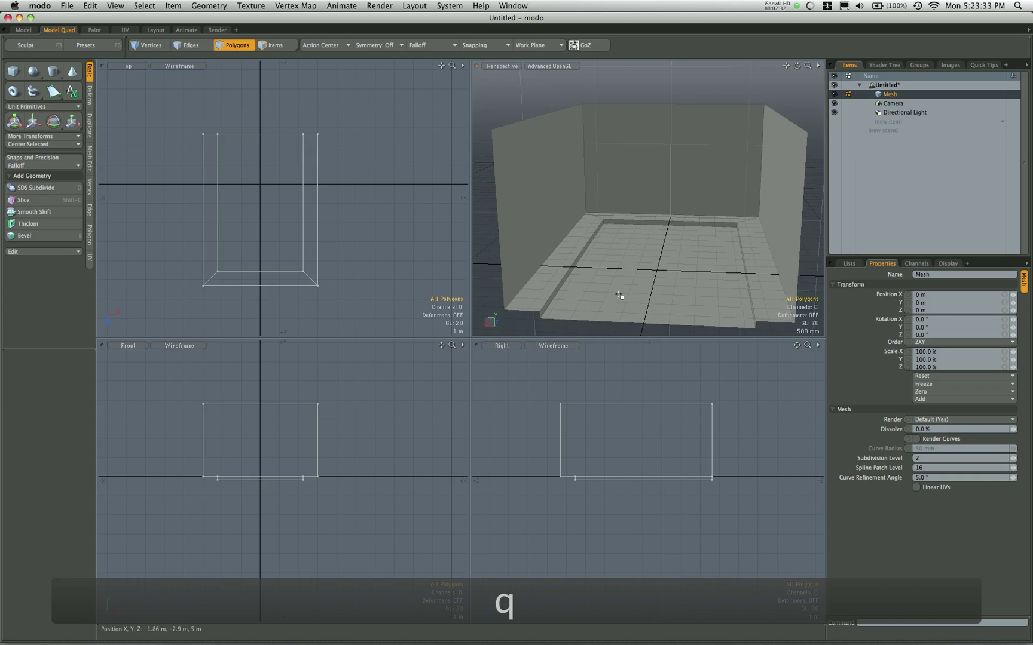
click(620, 295)
key(m)
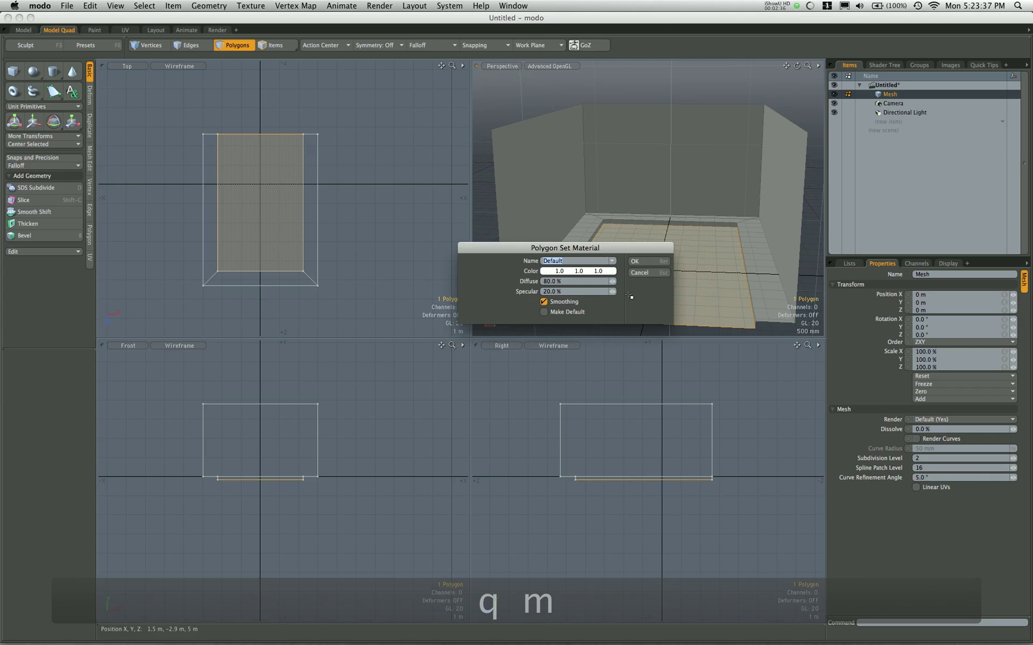
text(Street)
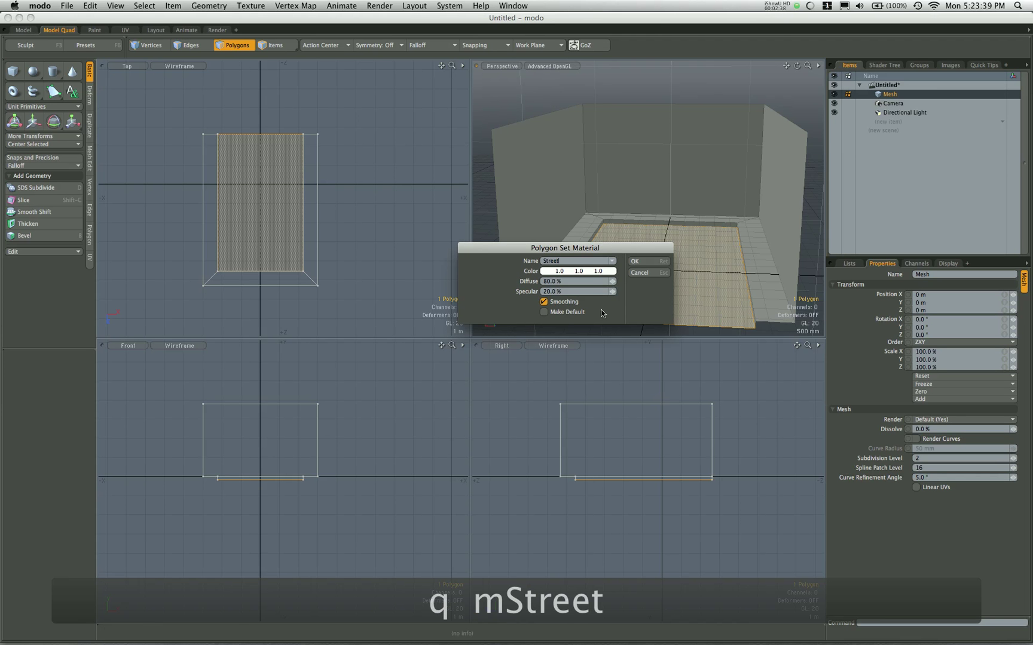
shift+drag(599, 271, 571, 271)
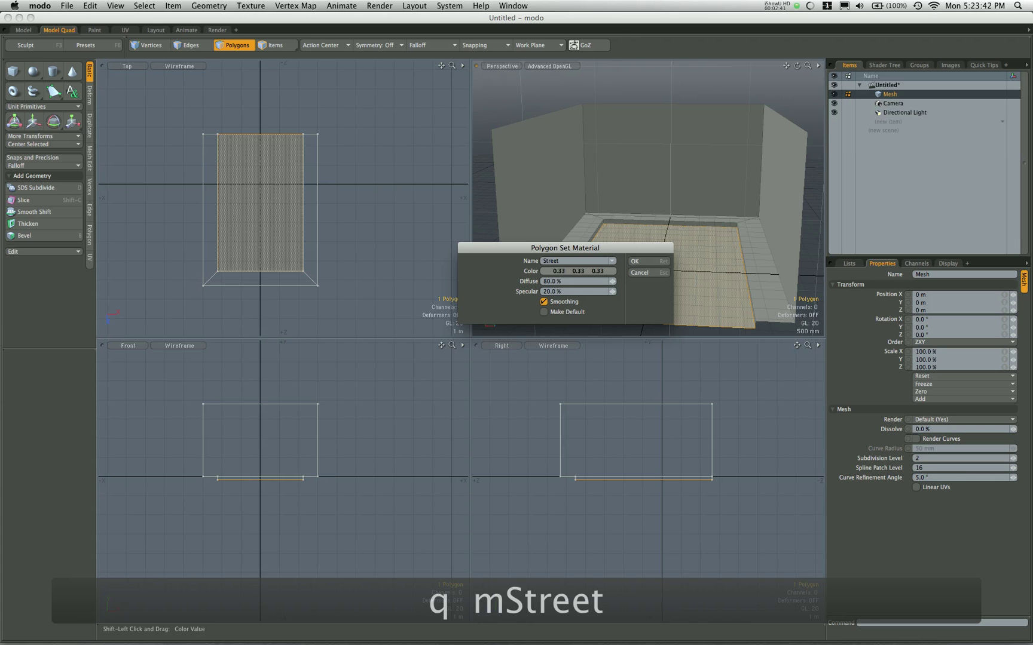
click(646, 262)
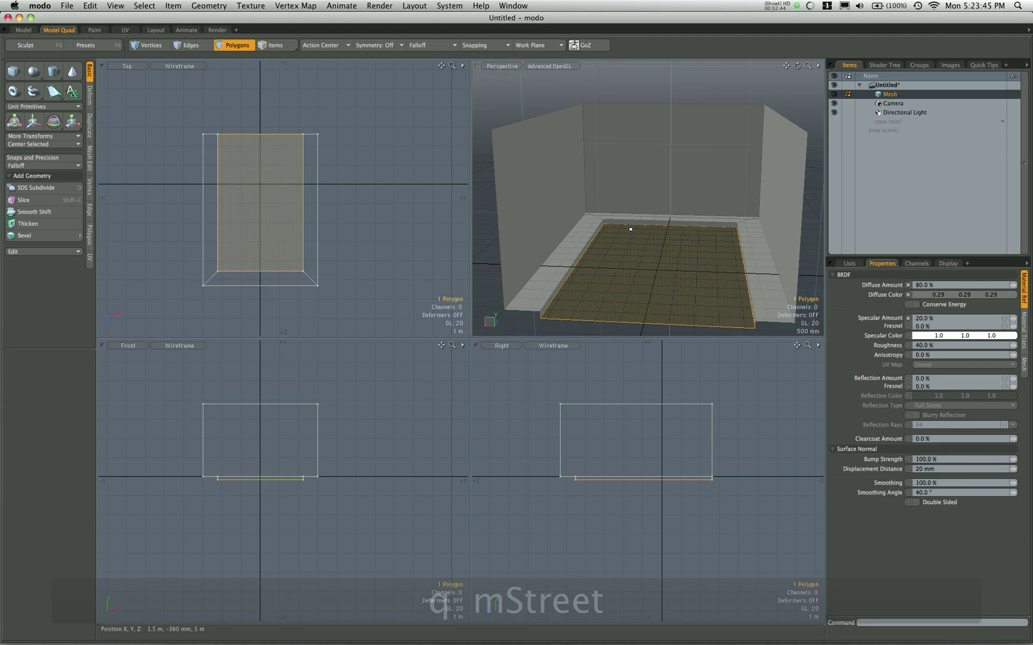
Assign a new Sidewalk material with a 0.5, 0.5, 0.5 grey color to the raised floor border and its step faces.
key(shift+Up)
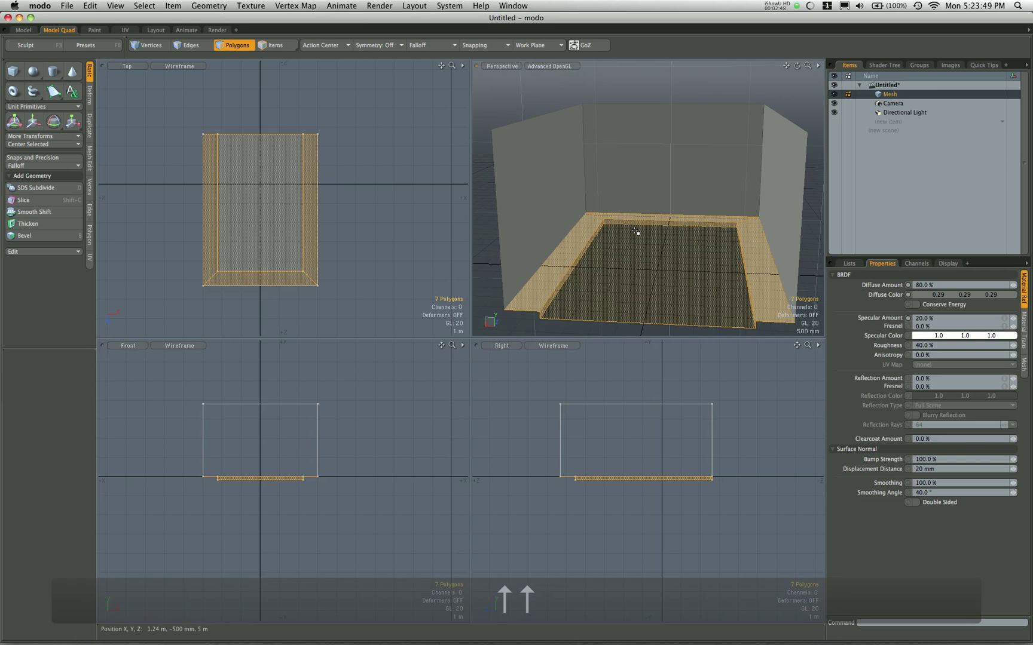
key(ctrl)
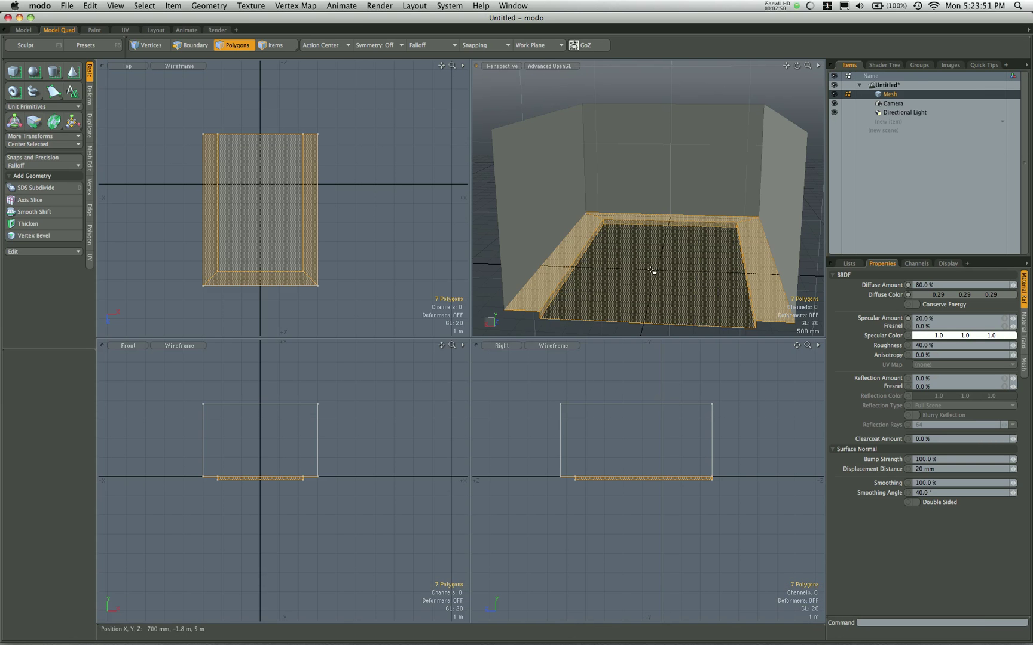
ctrl+click(656, 277)
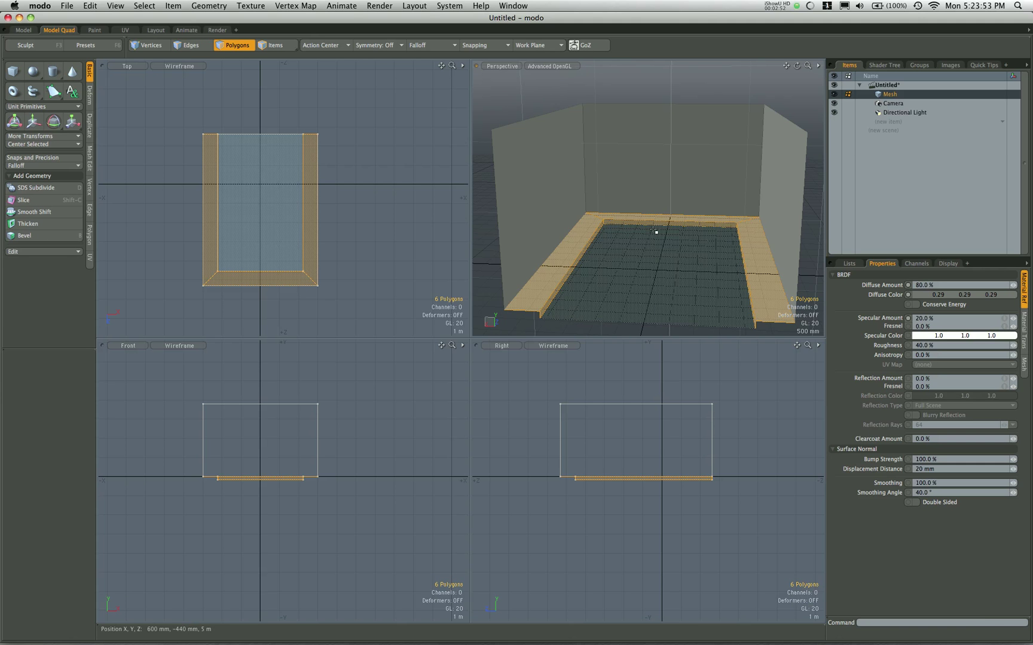
text(m)
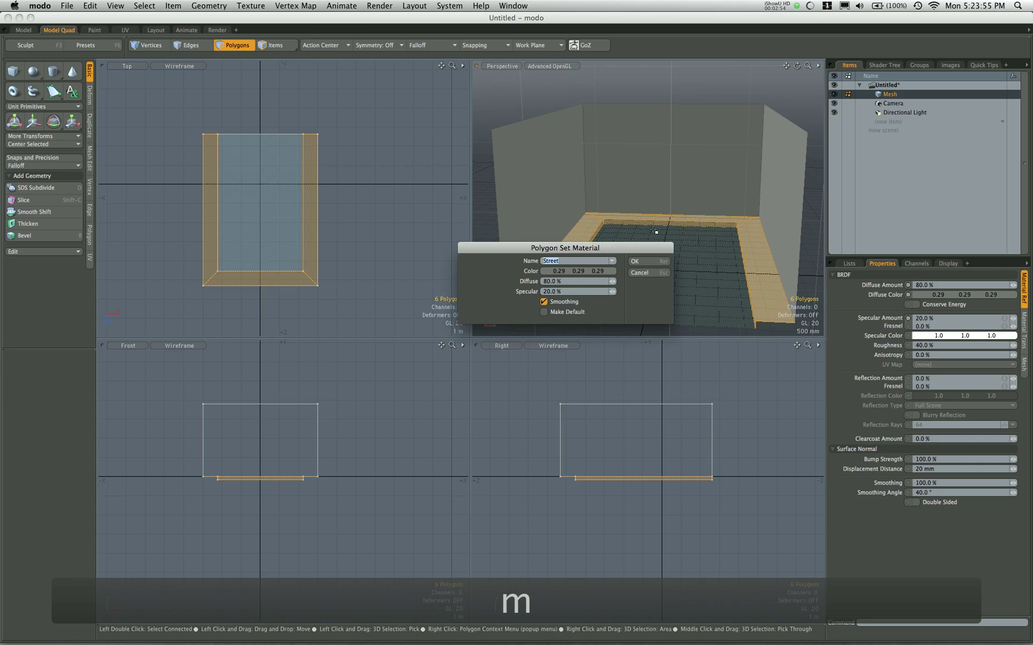
text(Sidewalk)
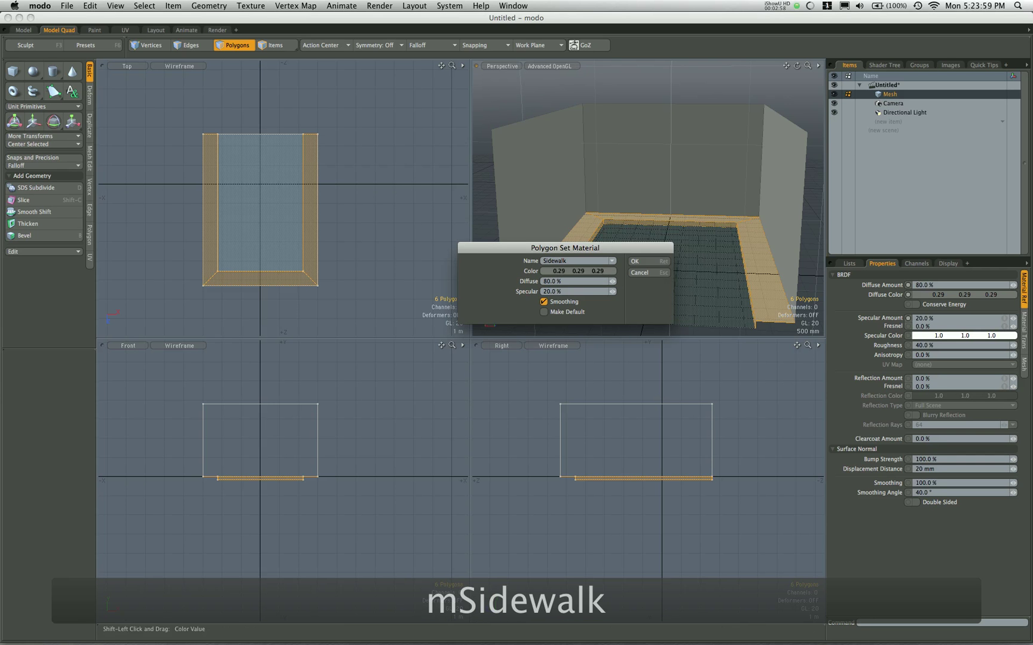
shift+drag(568, 271, 592, 271)
click(634, 261)
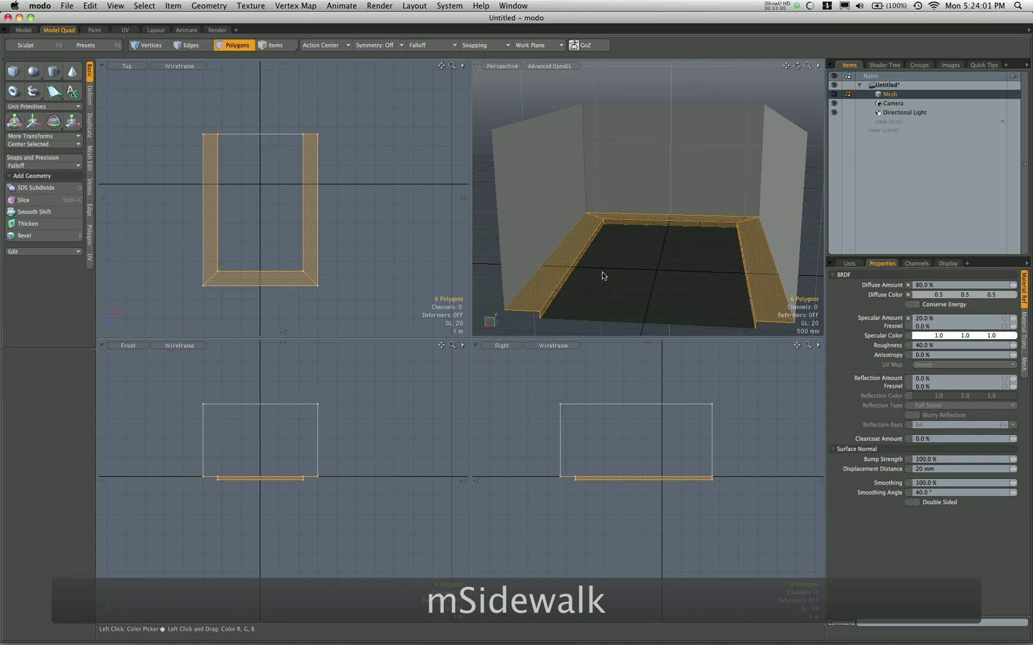
Assign a new Side_Walls material with a brown 0.5, 0.37, 0.27 color to the two side walls.
key(q)
drag(549, 185, 682, 187)
click(713, 203)
shift+click(560, 178)
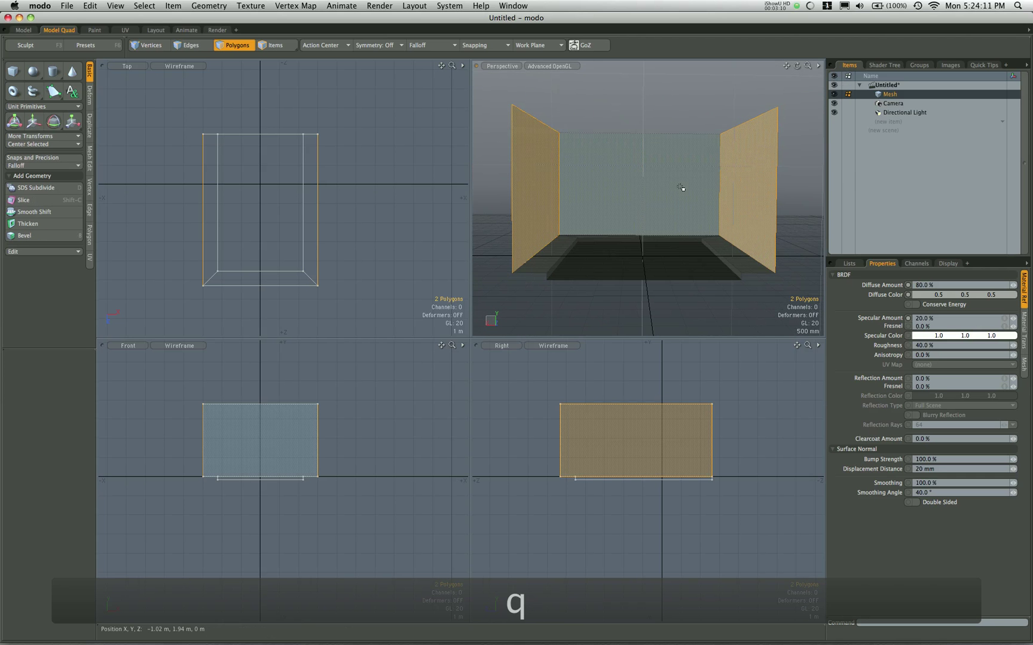
text(m)
text(Side)
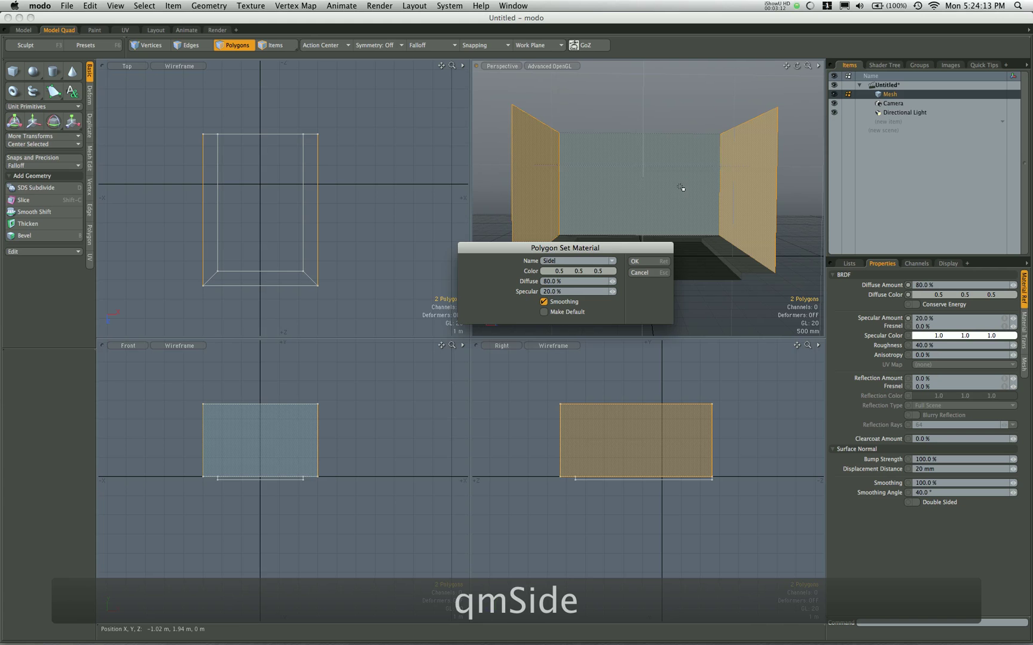
text(_Walls)
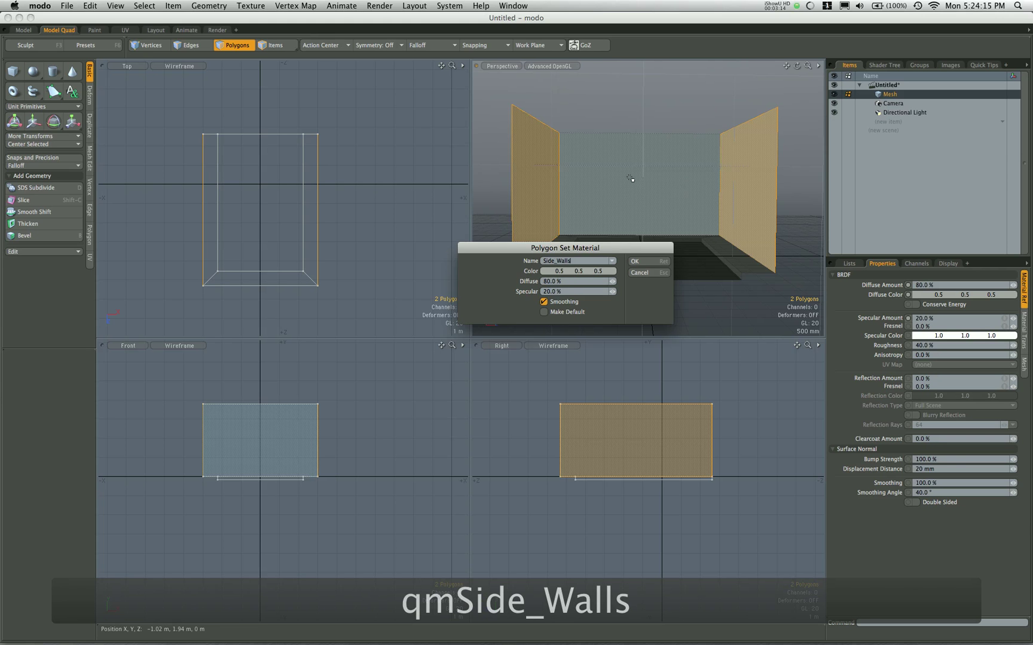
click(594, 275)
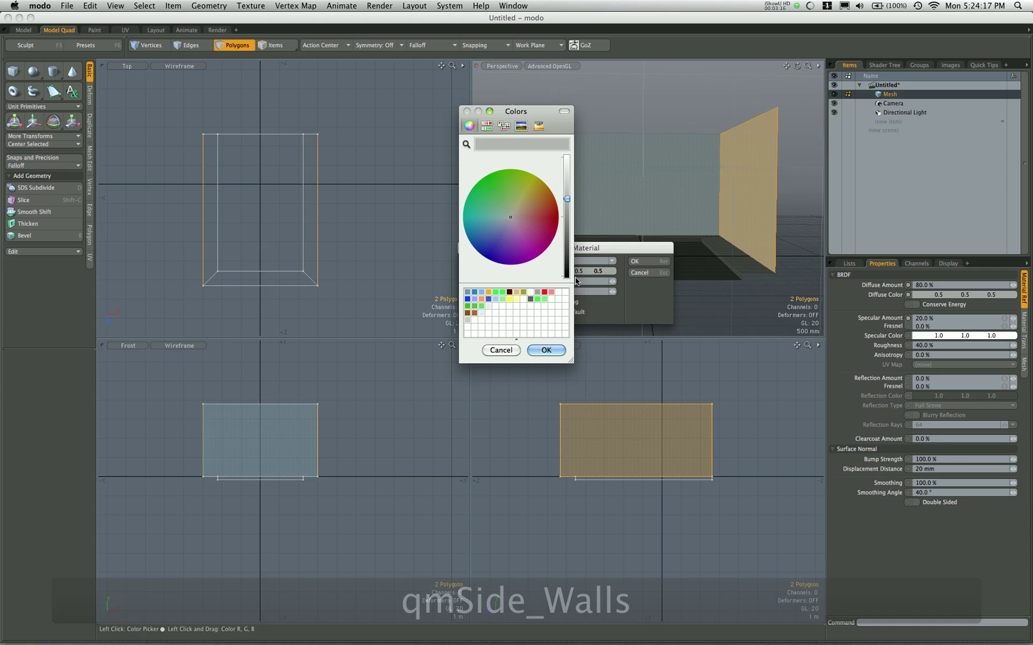
click(523, 209)
click(556, 352)
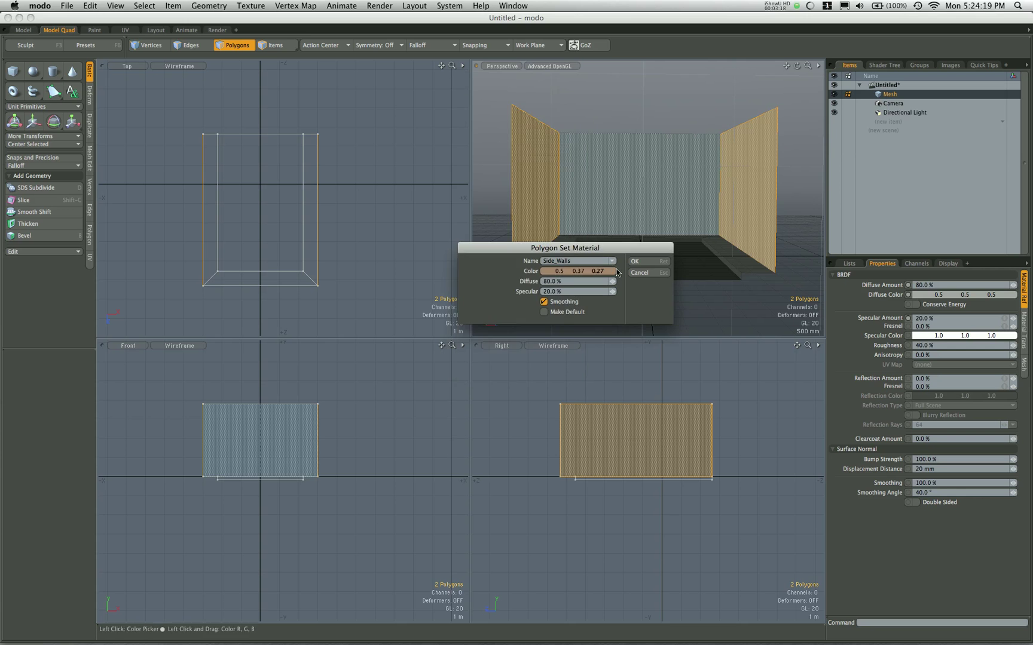
click(635, 261)
Assign a new End Wall material with a purple 0.5, 0.24, 0.39 color to the back wall and clear the selection.
click(648, 186)
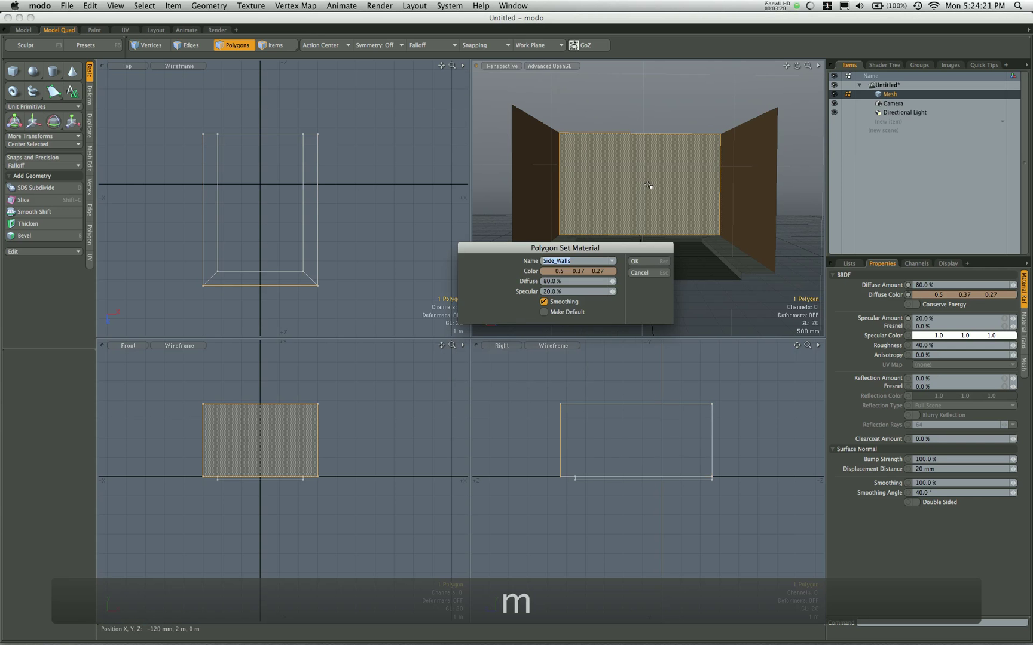
text(End Wal)
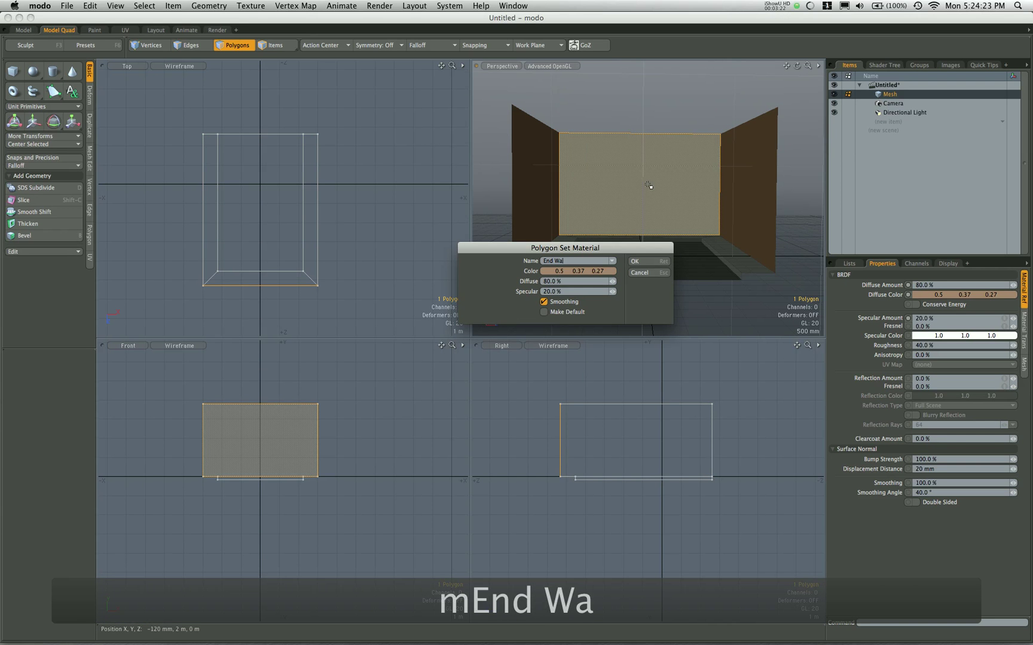
text(l)
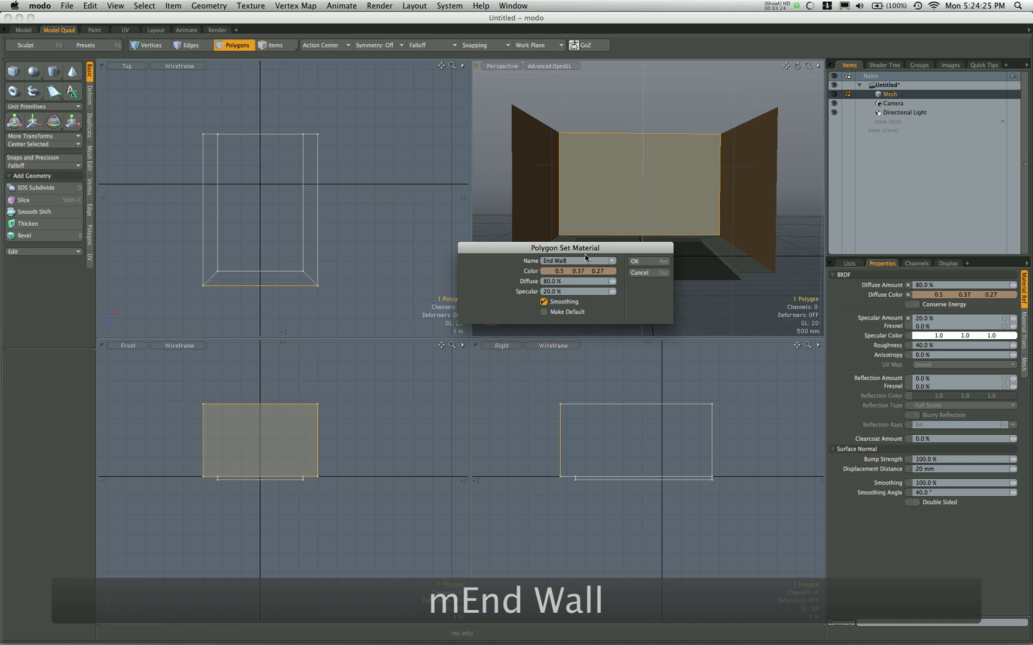
click(582, 271)
click(524, 227)
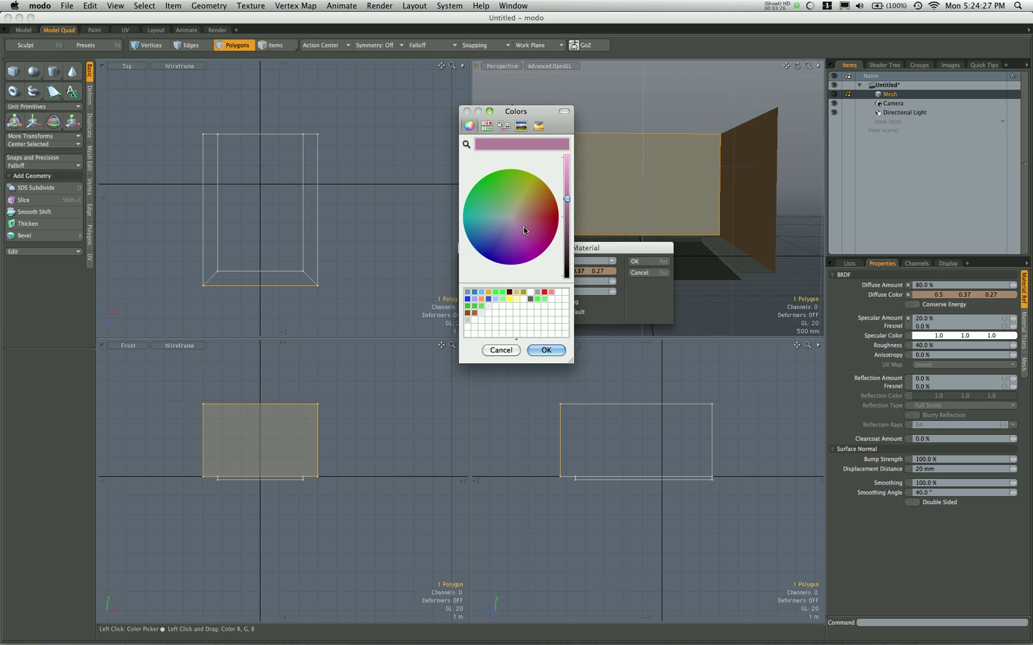
click(545, 351)
click(636, 260)
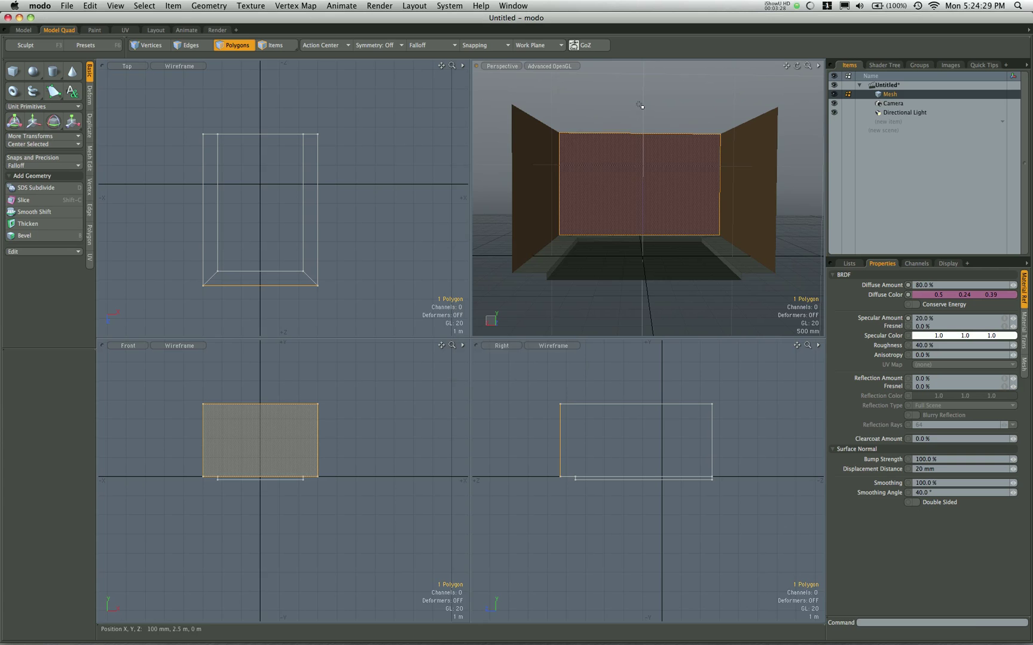
key(q)
mouse_move(676, 185)
alt+mouse_down()
mouse_move(624, 213)
mouse_move(634, 237)
mouse_move(712, 233)
mouse_move(616, 228)
mouse_move(661, 189)
mouse_move(710, 210)
mouse_move(724, 194)
mouse_move(666, 203)
alt+mouse_up()
key(3)
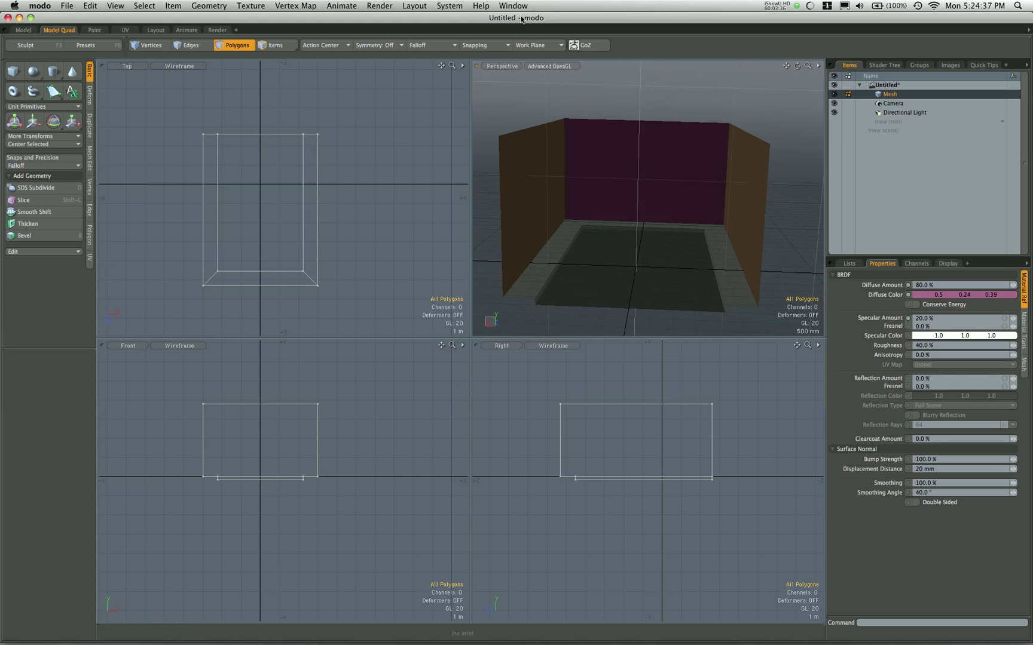
Show the shader tree with the contents of the Render and Street material groups expanded.
click(884, 65)
click(846, 96)
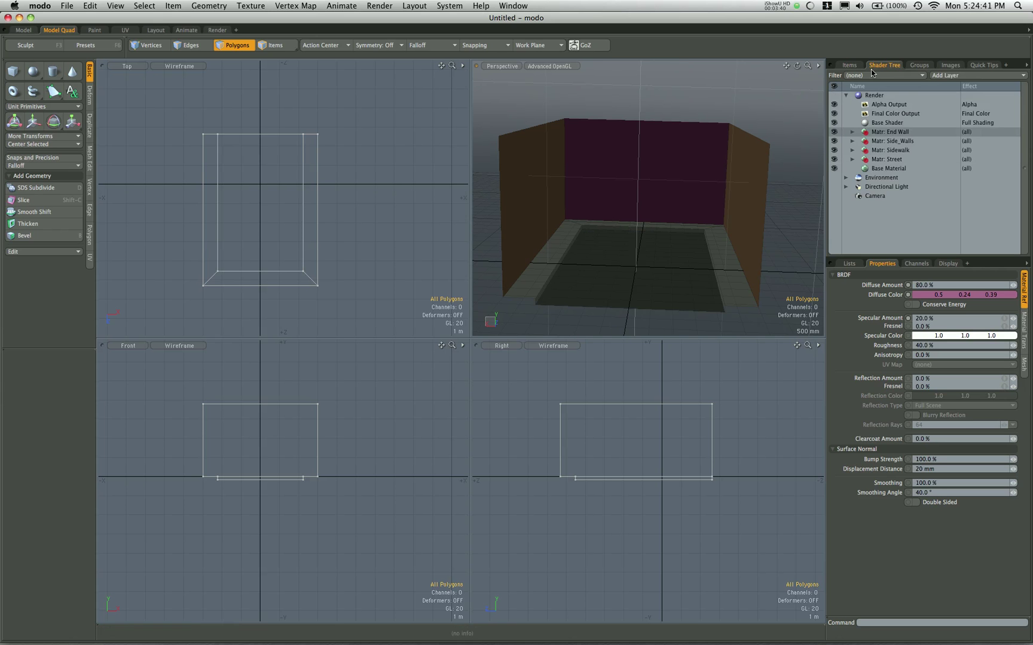
click(853, 160)
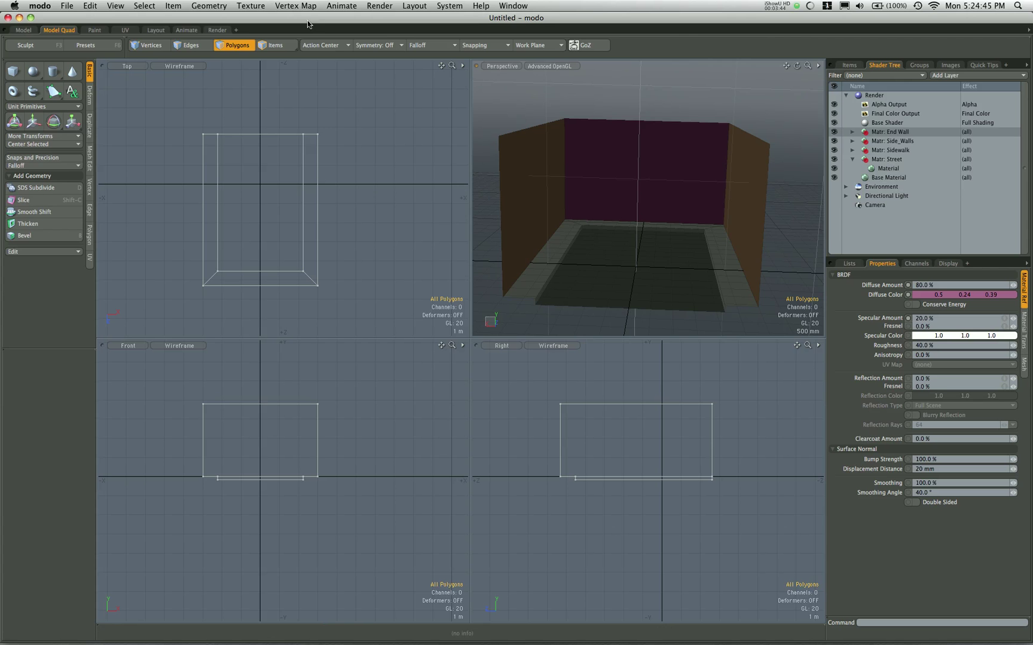
Switch to the Render layout, enlarge the camera view and reposition the camera to look into the room from its open end.
alt+drag(576, 119, 675, 164)
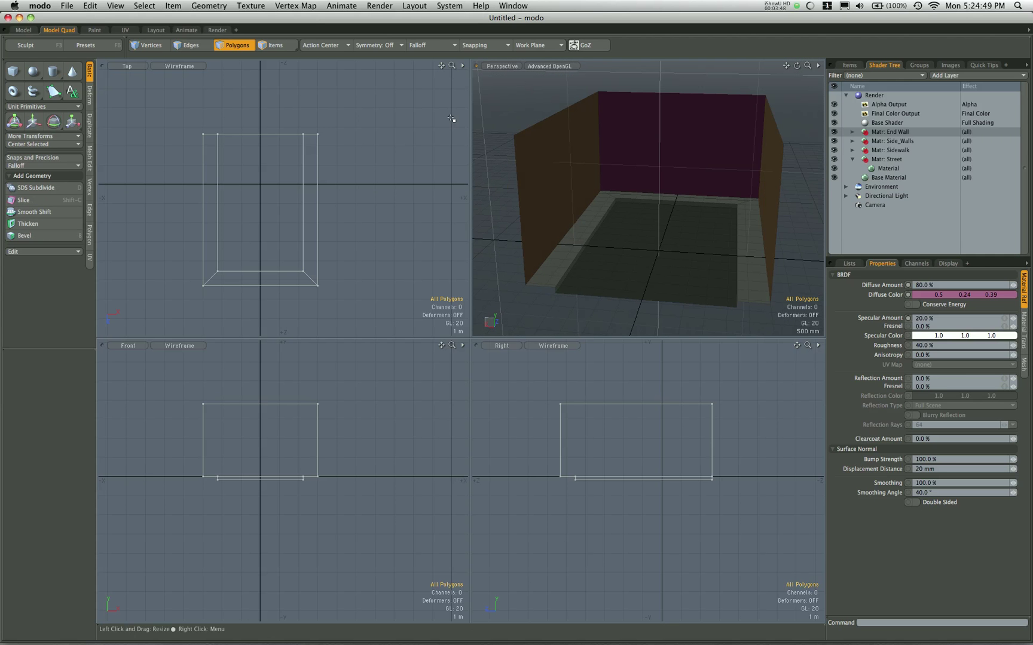
click(216, 30)
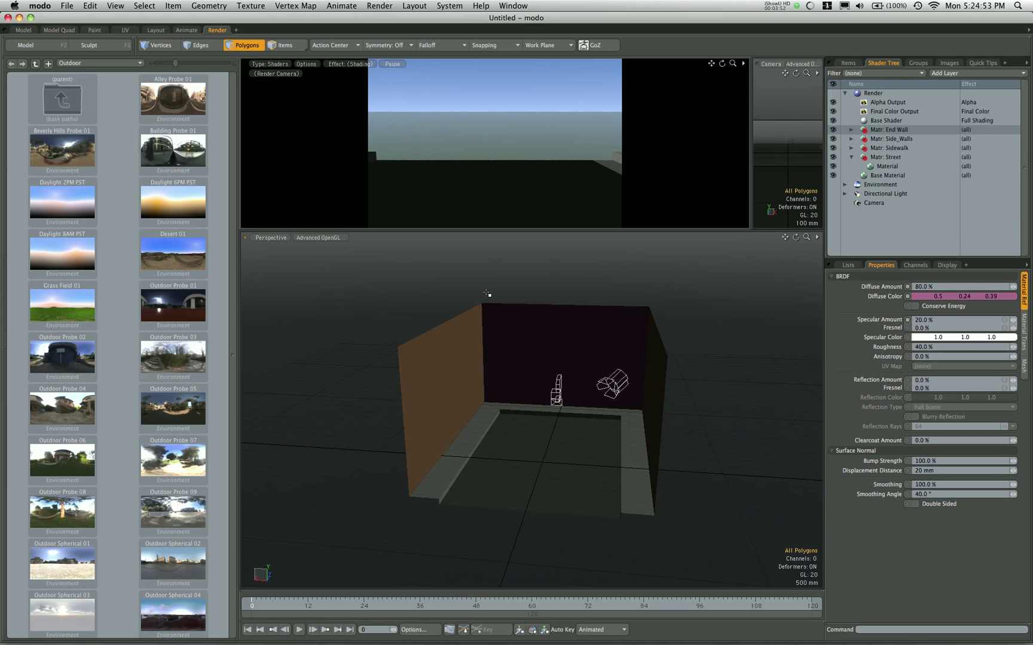
drag(751, 118, 609, 118)
alt+drag(353, 144, 438, 166)
Rotate the directional light to about -159.2° around Y so it shines on the back wall, and deselect it.
key(3)
click(613, 382)
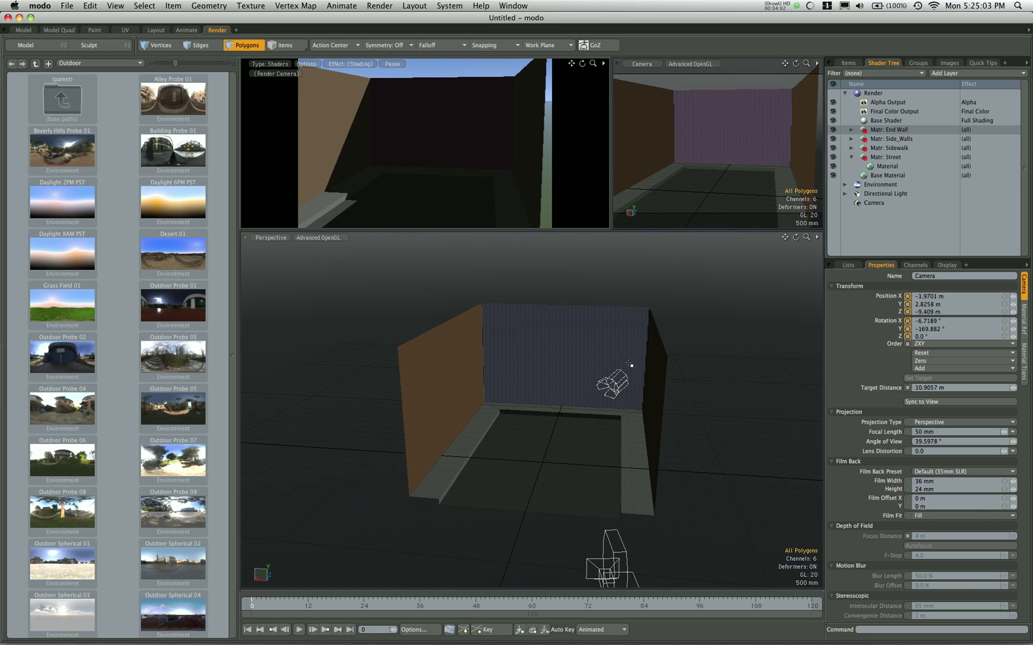
key(5)
click(613, 384)
key(e)
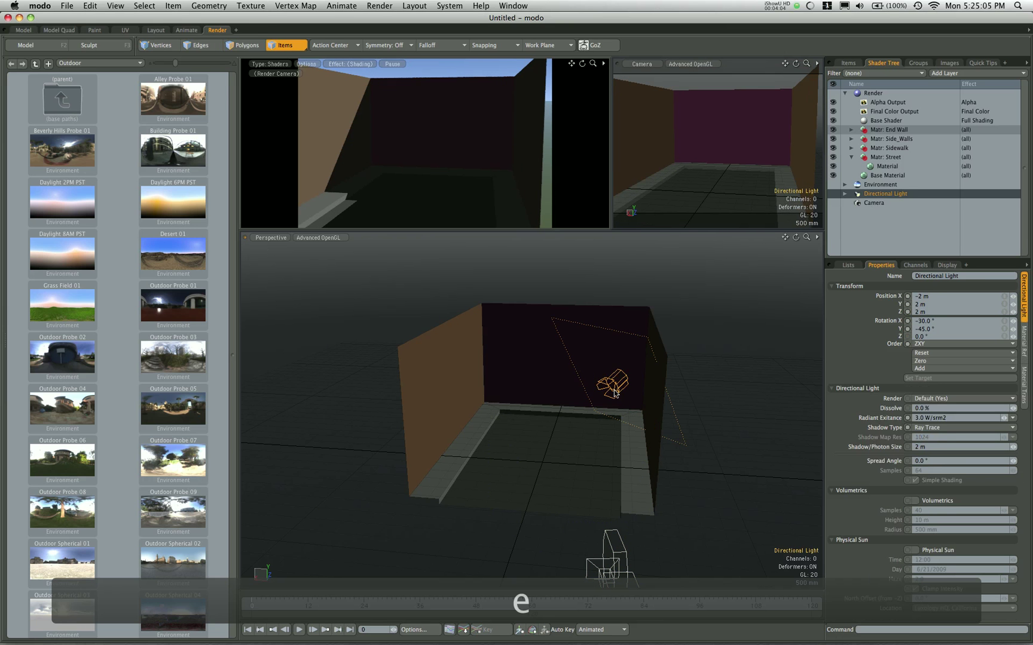
drag(623, 395, 498, 365)
key(q)
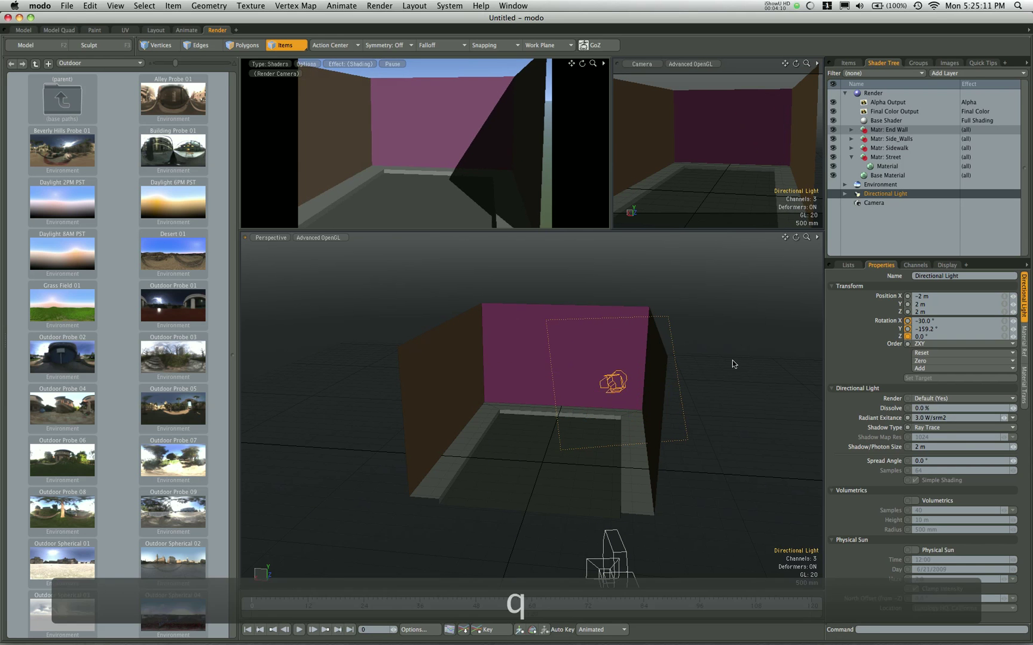
click(734, 364)
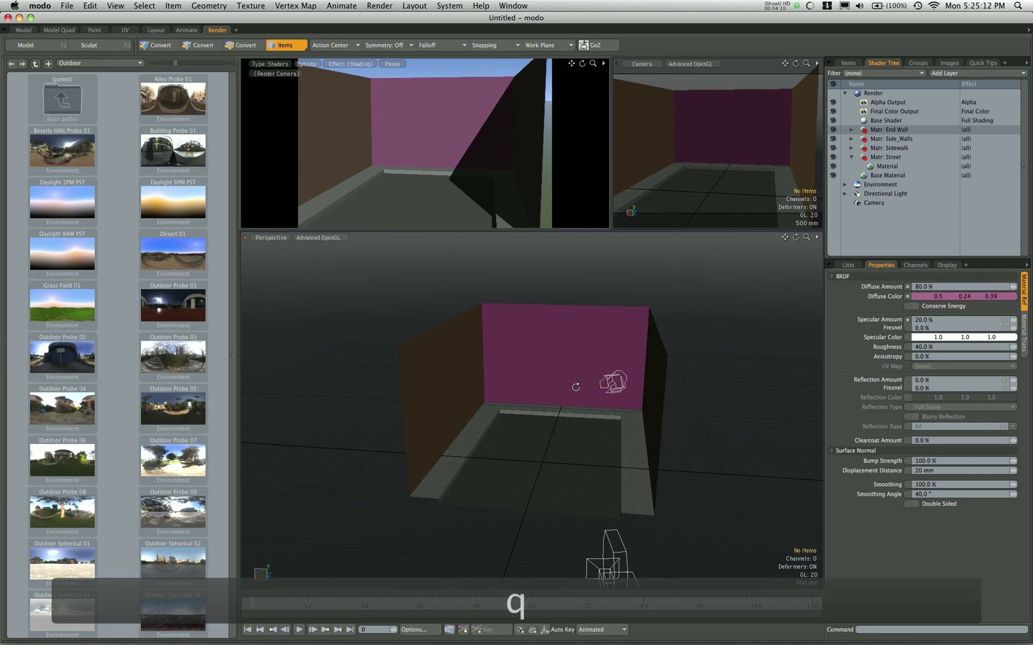
Soften the directional light's shadow edges by raising its Spread Angle to about 5.4°.
click(617, 392)
click(616, 392)
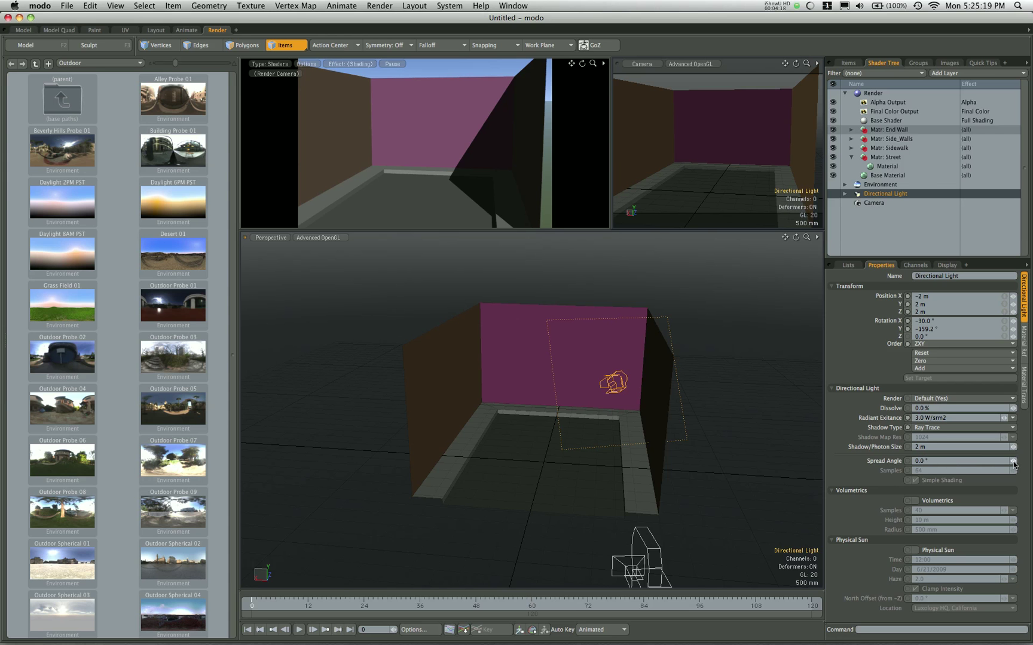
drag(1014, 464, 1026, 464)
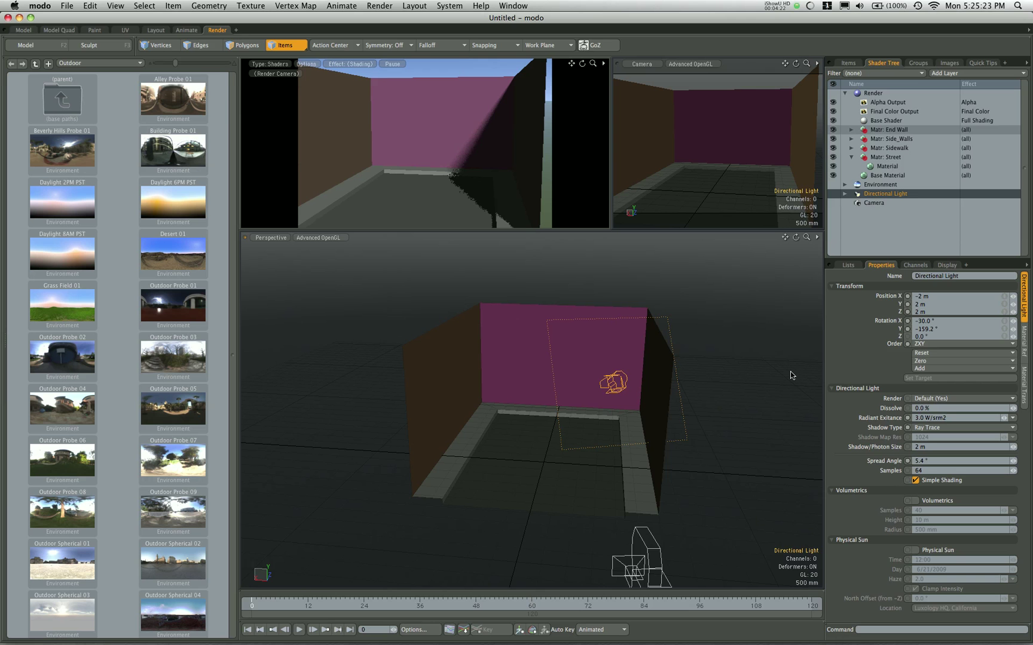
drag(1013, 464, 1012, 463)
Add the five ground12 images from the Textures folder above the Street group's material, and move the ground12 image to the top of the group.
click(888, 166)
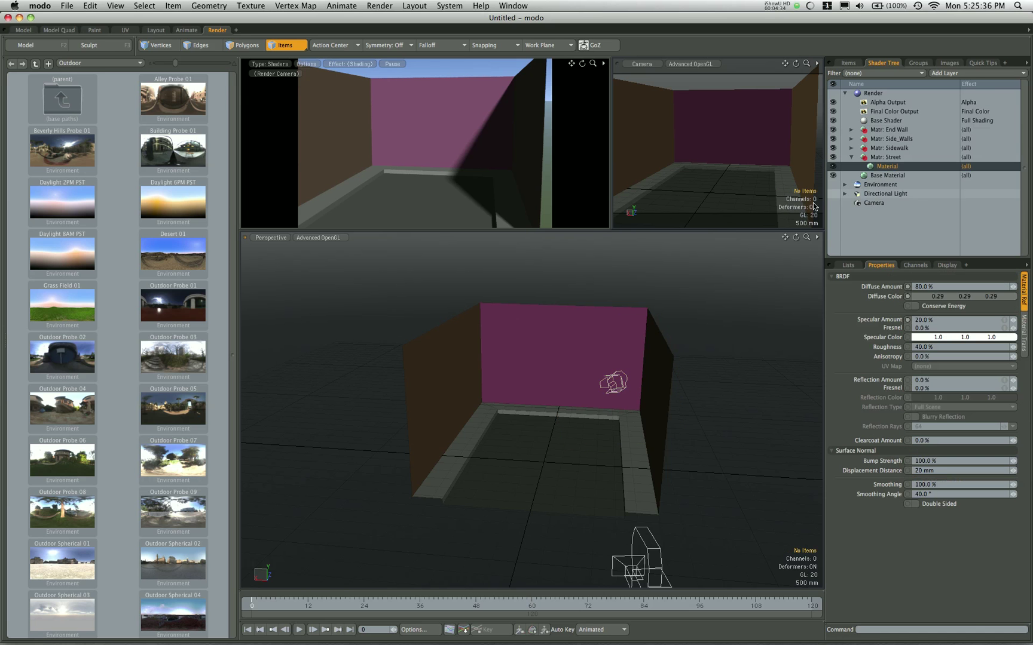
key(super+Tab)
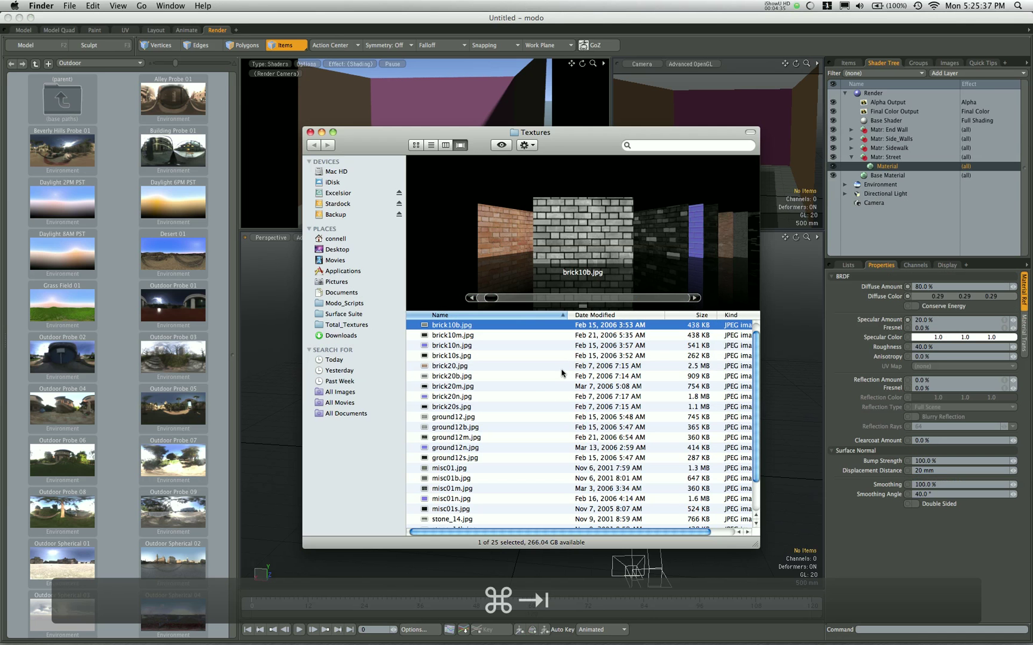
scroll(541, 383, down, 4)
scroll(594, 228, down, 4)
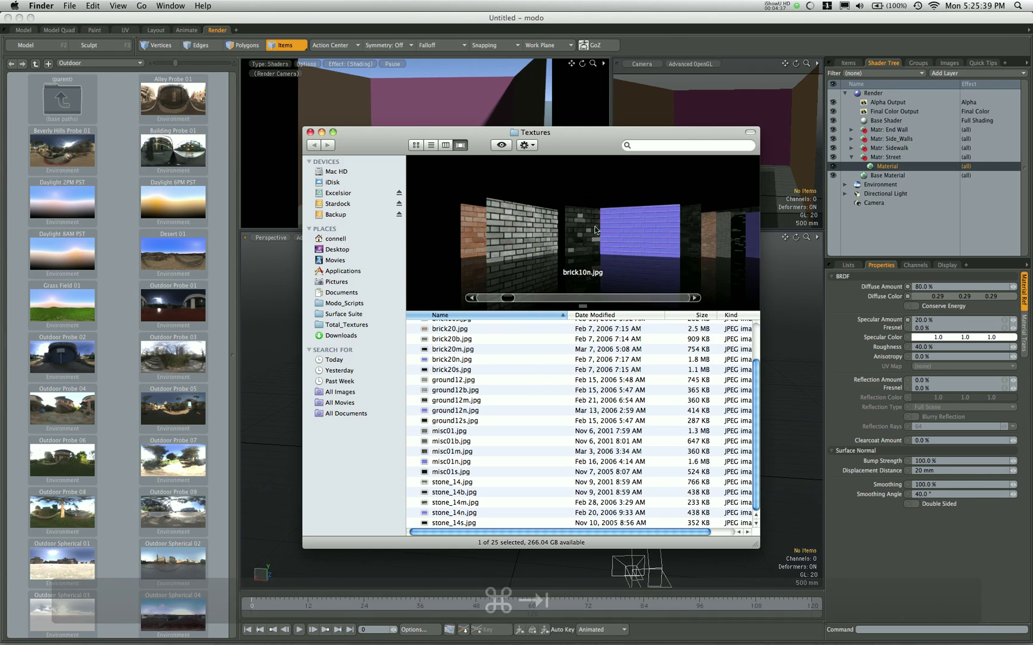
scroll(595, 227, down, 6)
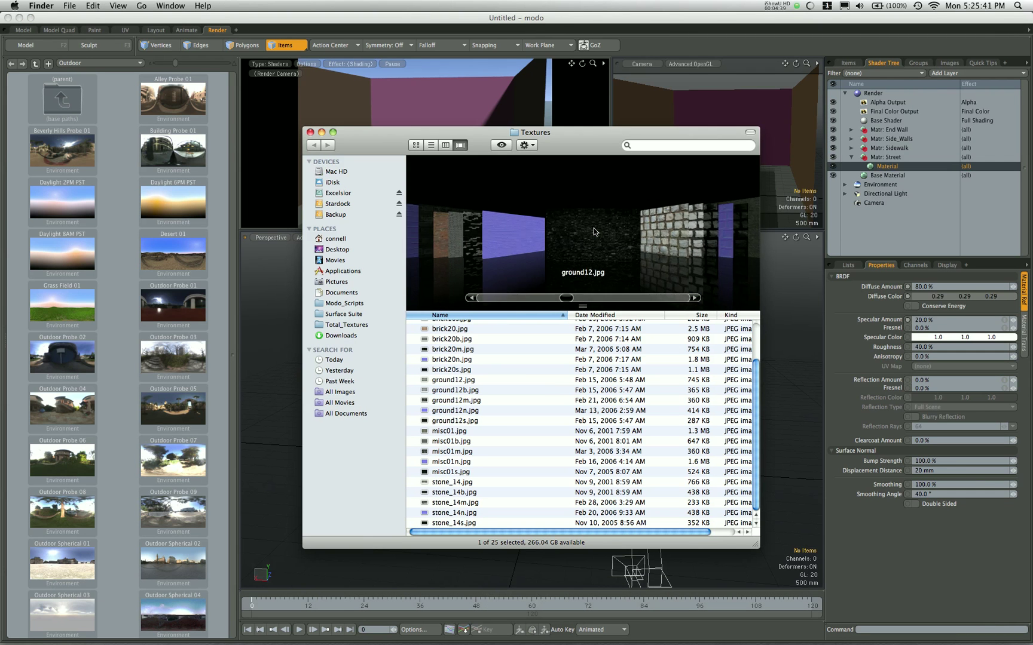
scroll(594, 228, up, 1)
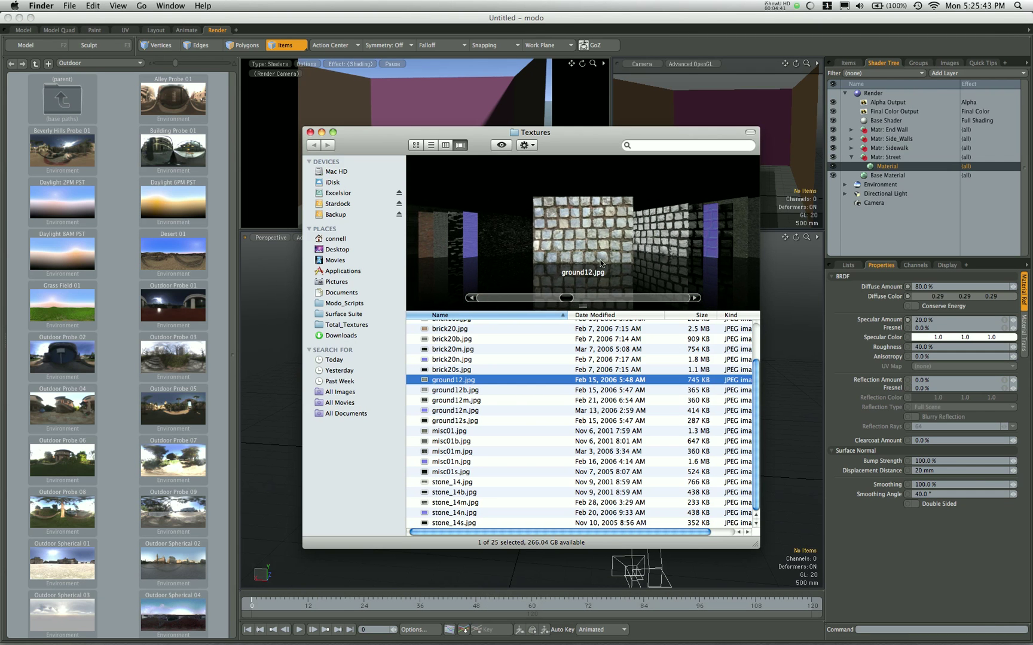
shift+click(456, 421)
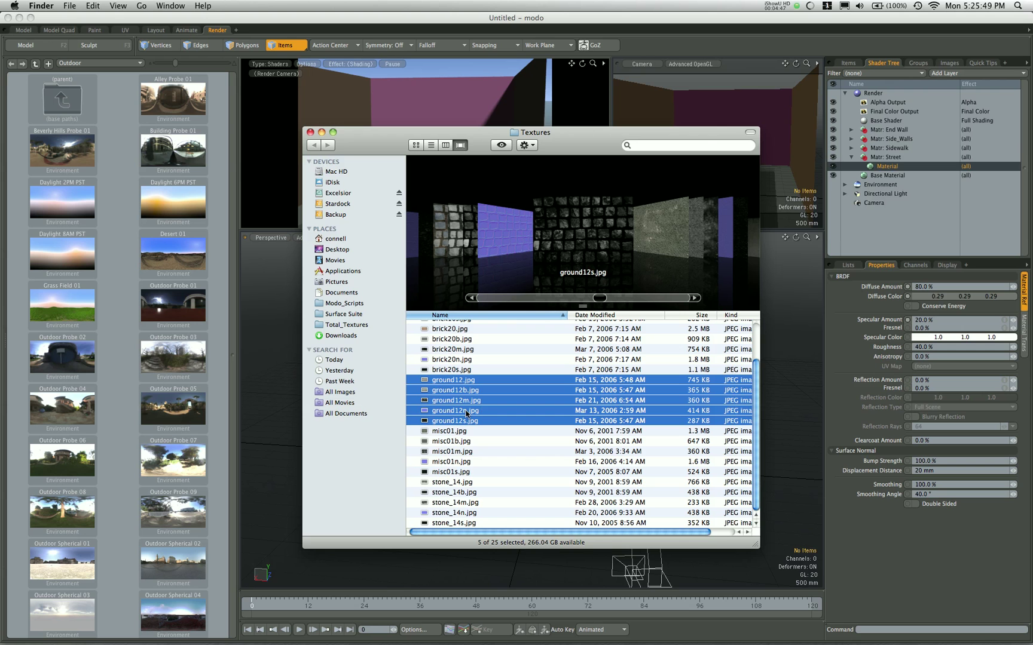
drag(424, 384, 889, 166)
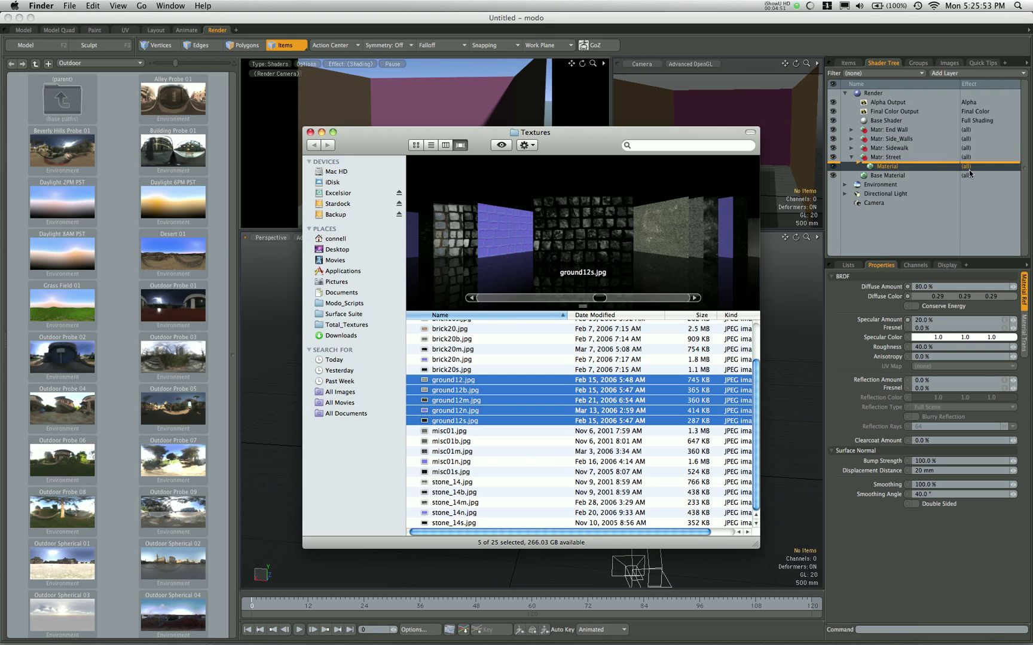
click(758, 36)
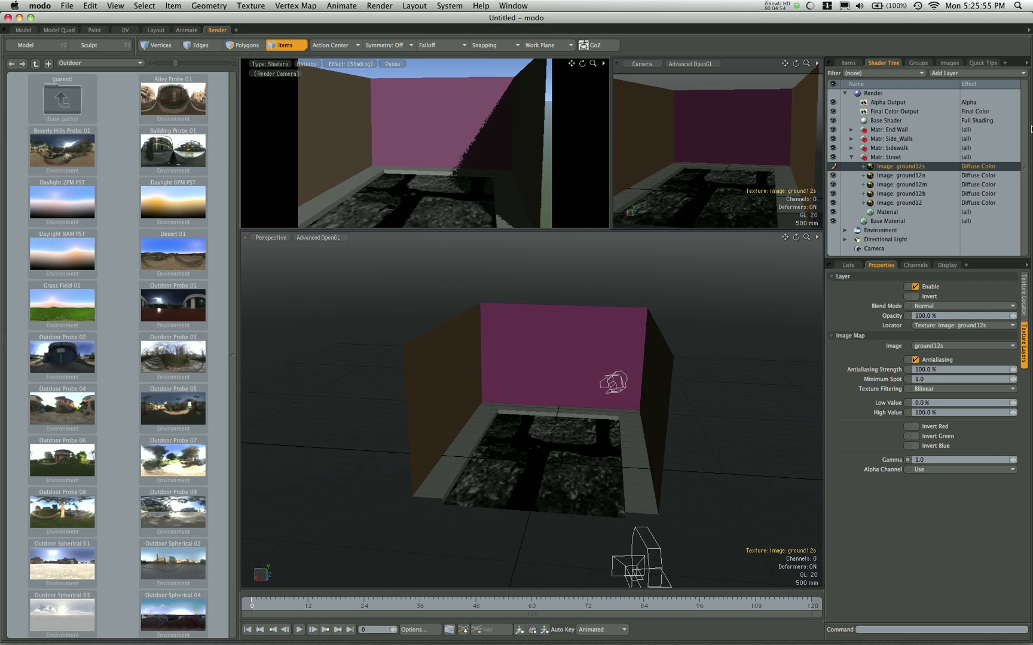
click(924, 203)
drag(905, 205, 906, 165)
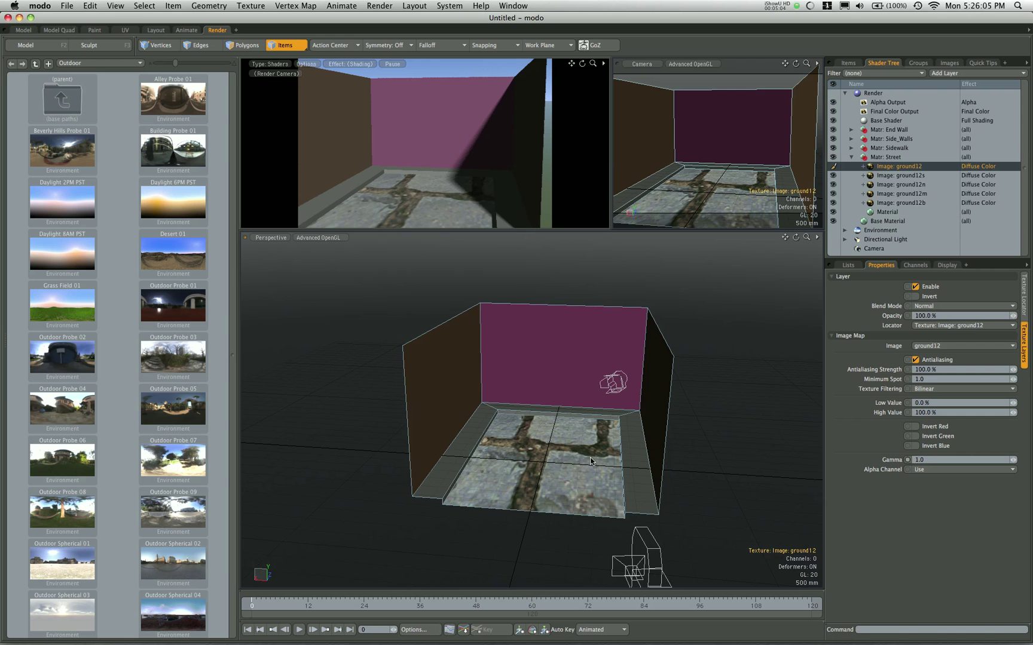
Change the projection of all five ground12 images from UV Map to Planar along the Y axis.
shift+click(909, 202)
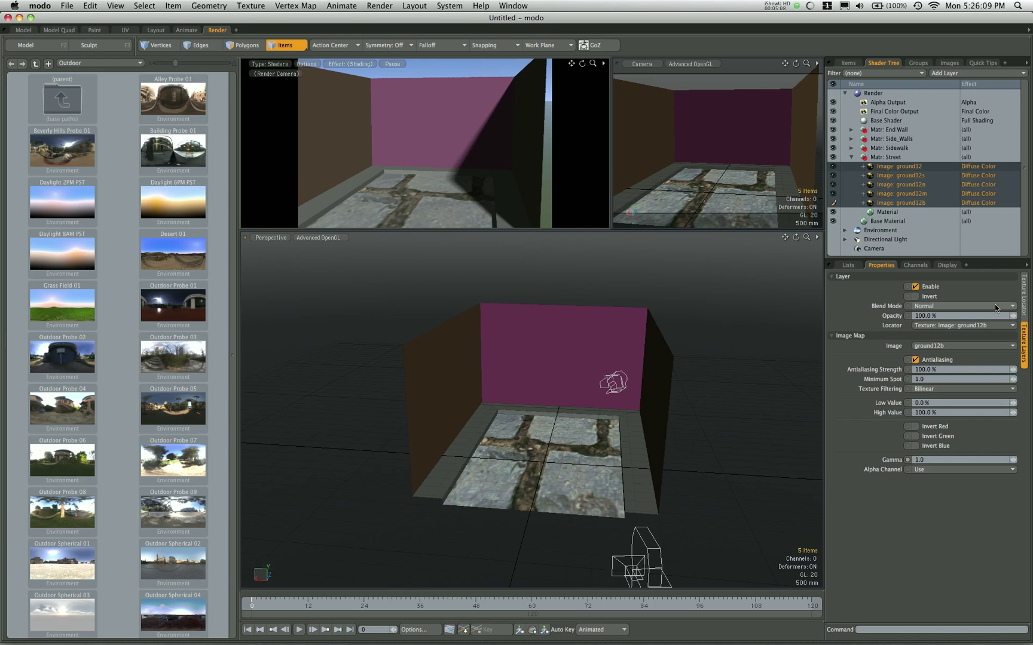
click(1022, 305)
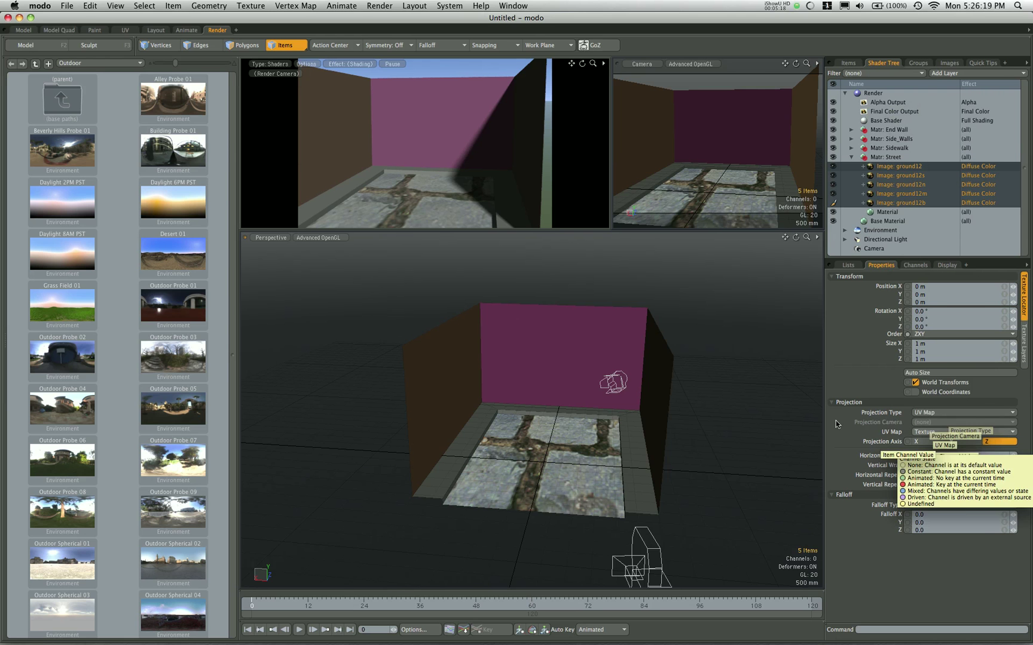
click(126, 29)
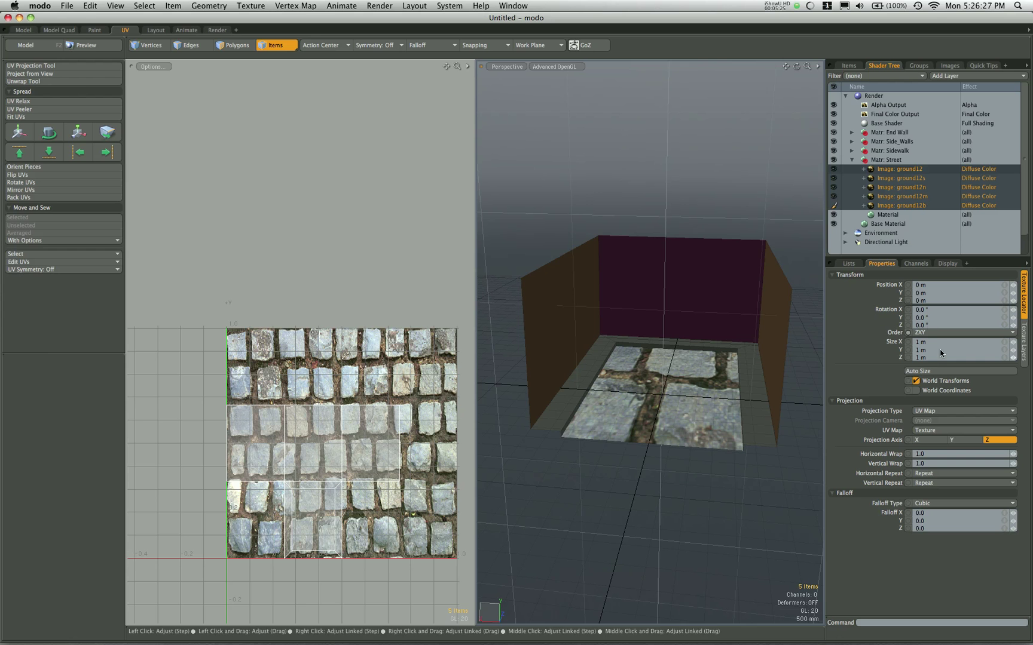
click(217, 30)
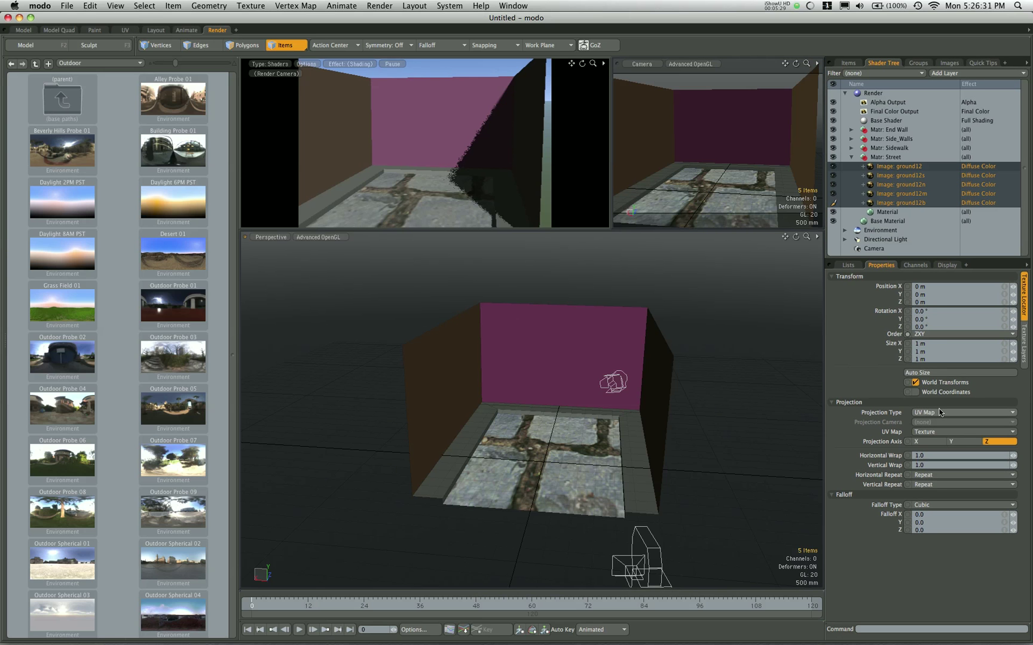
click(941, 413)
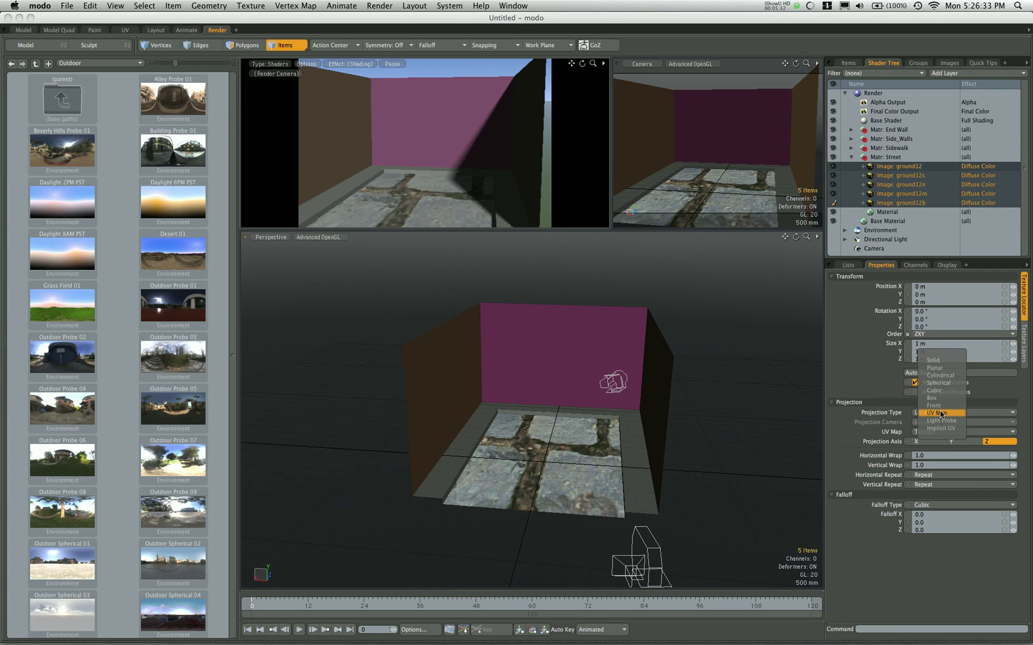
click(935, 369)
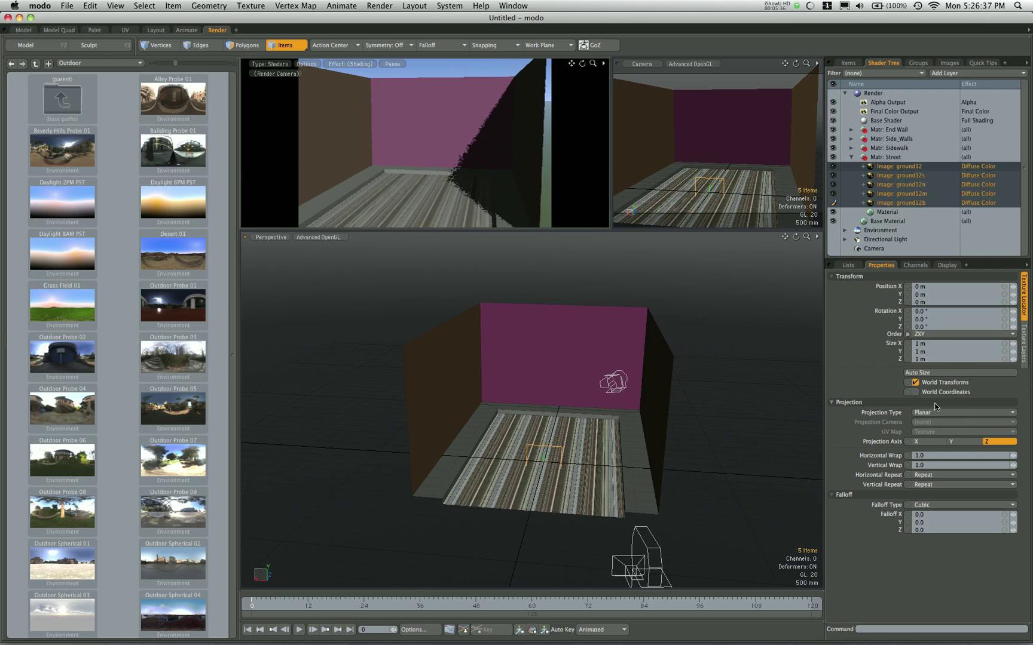
click(955, 442)
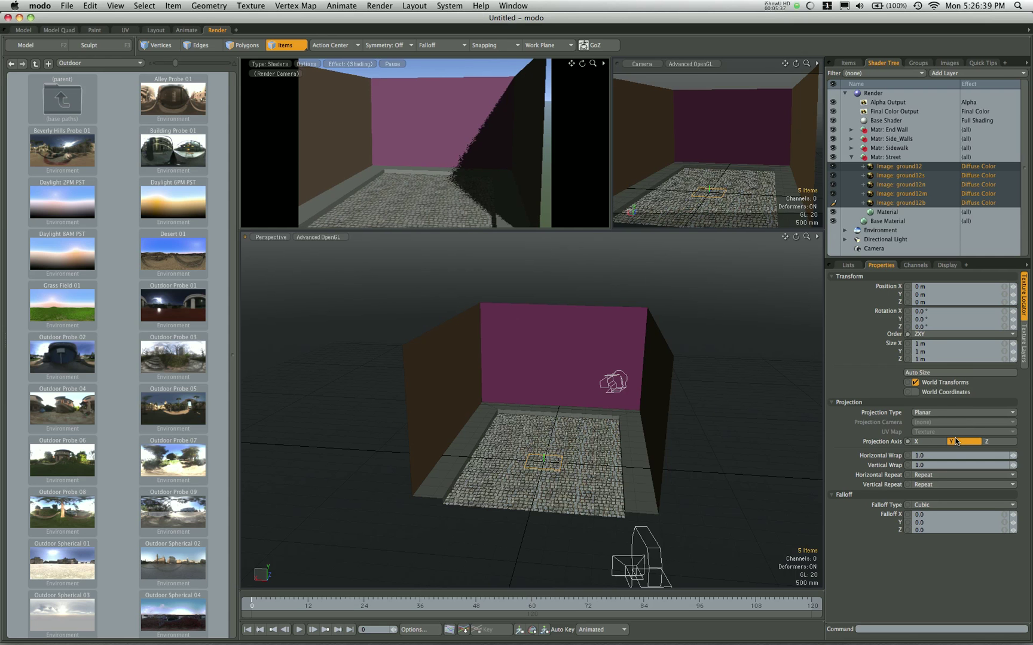
Set the texture size of all five ground12 images to 3 m in X, Y and Z.
click(922, 345)
text(3)
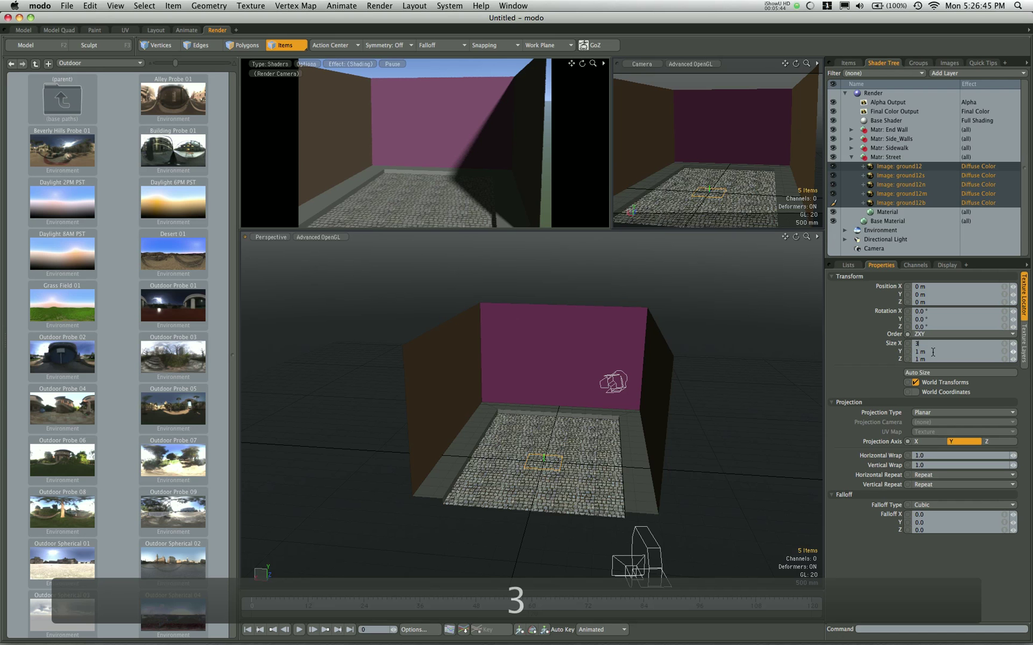
key(ctrl+Tab)
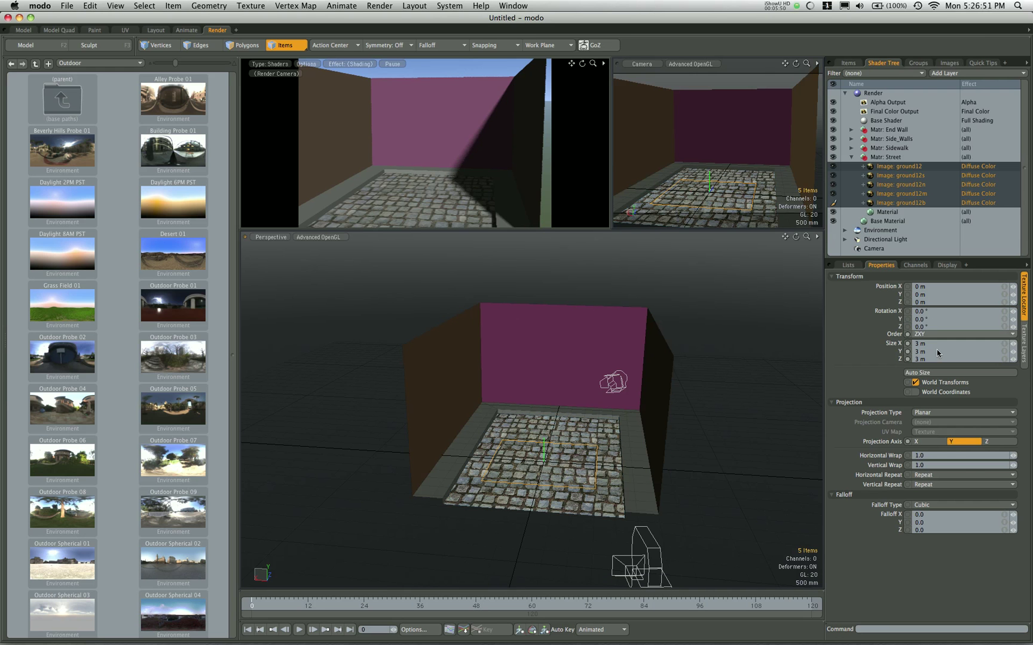
Try a 4 m texture size in all three axes on the ground12 images, and return it to 3 m.
click(921, 344)
text(4)
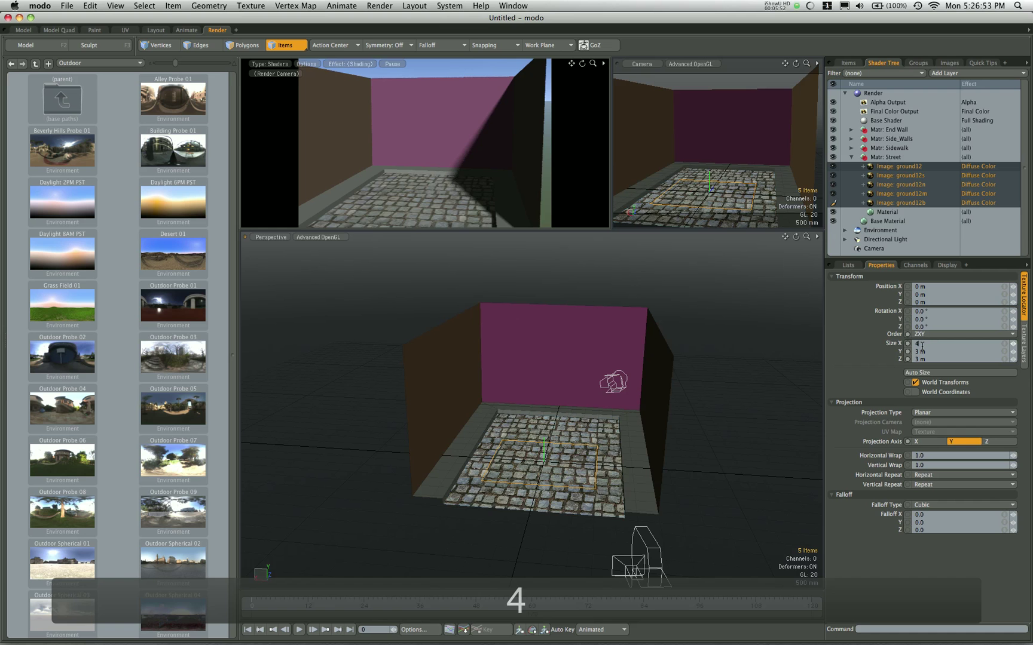
key(ctrl+Tab)
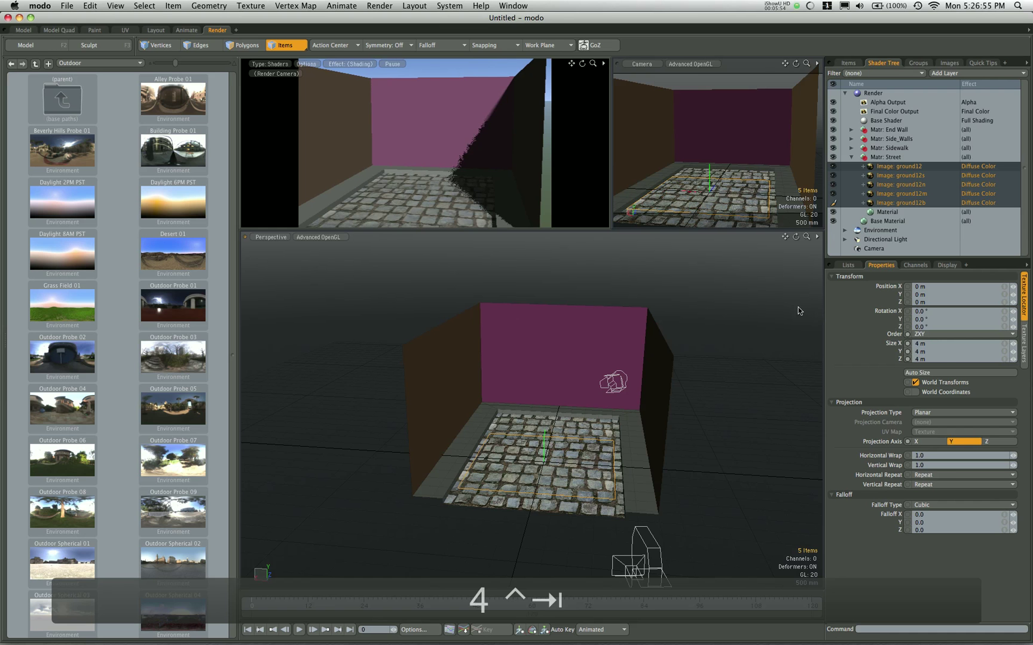
key(ctrl+Tab)
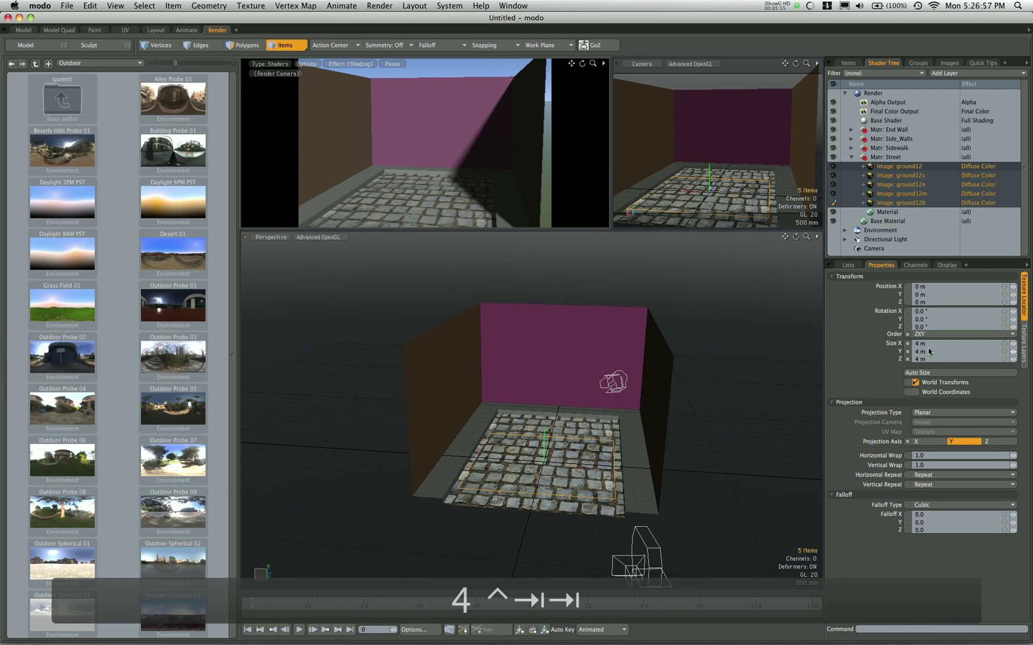
click(921, 345)
text(3)
key(ctrl+Tab)
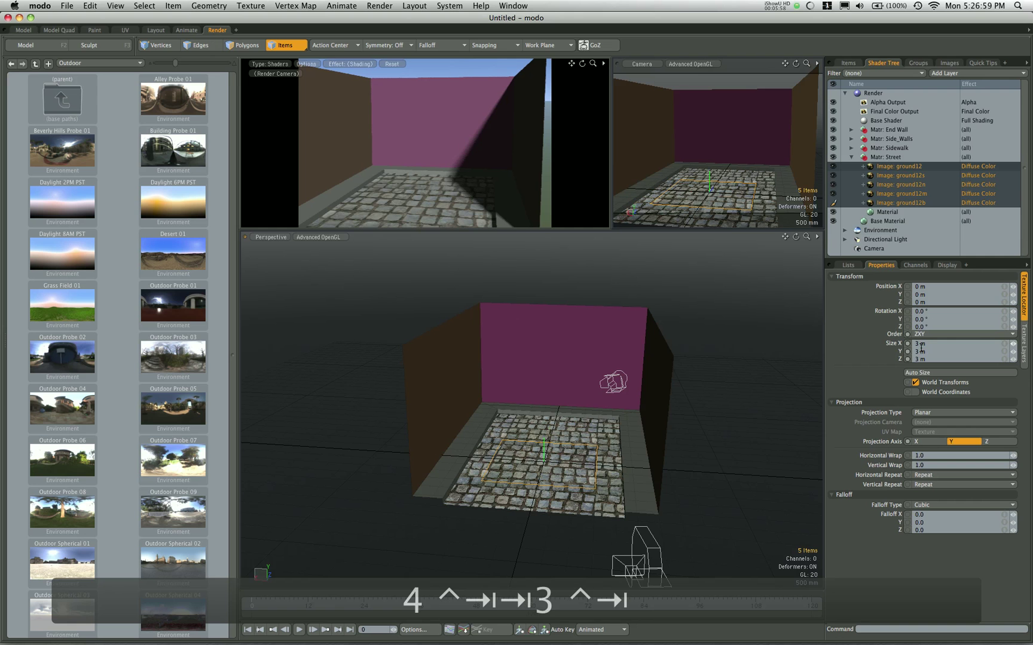
Set the effect of the ground12s image to Specular Amount and of the ground12n image to Normal.
click(883, 168)
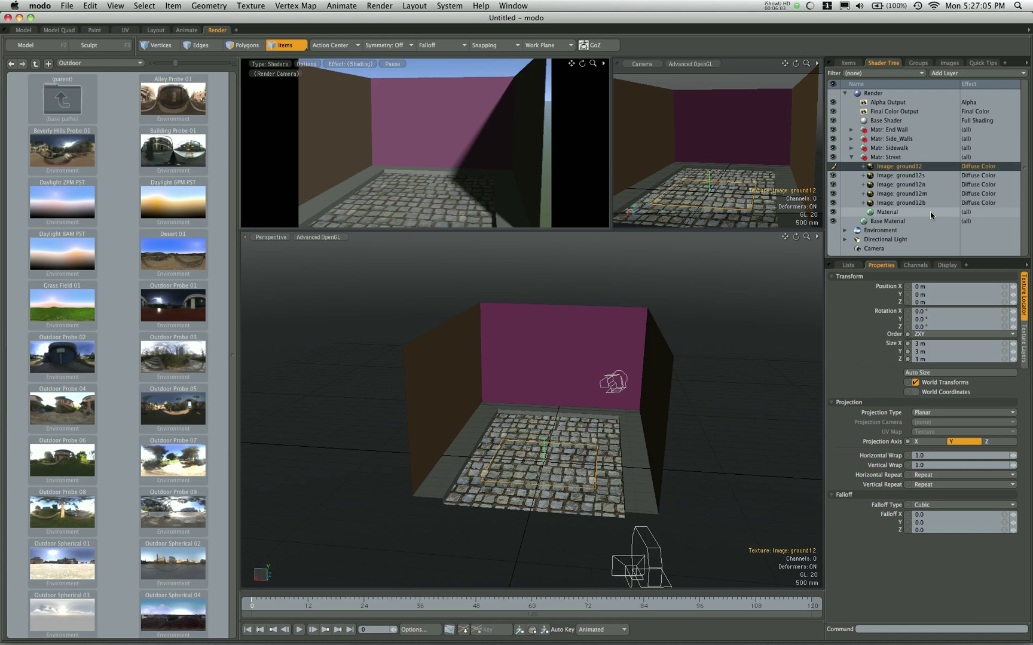
click(913, 176)
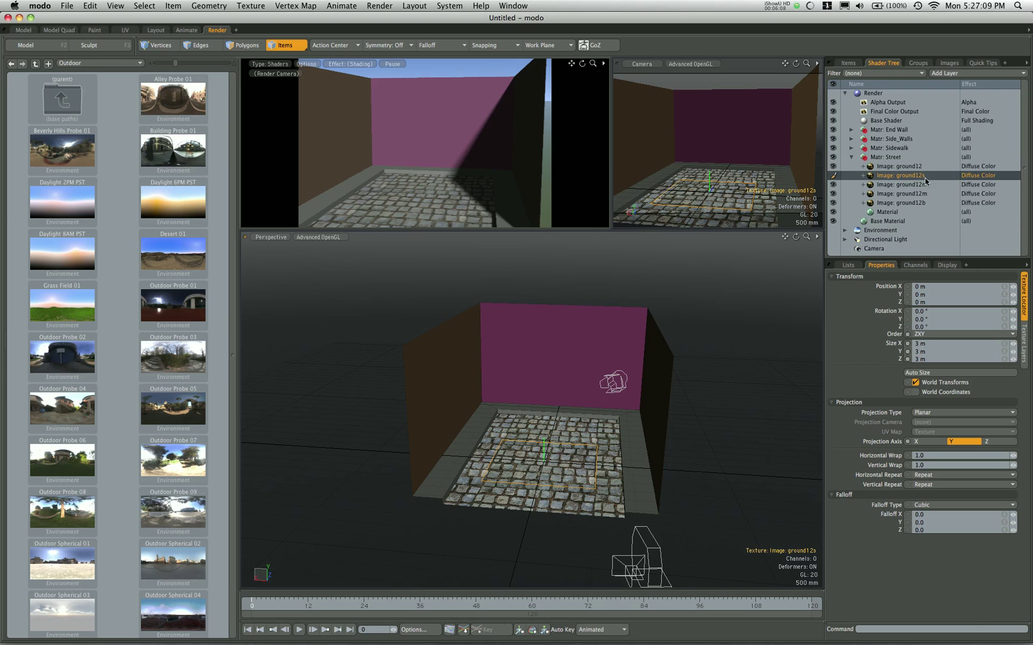
click(981, 176)
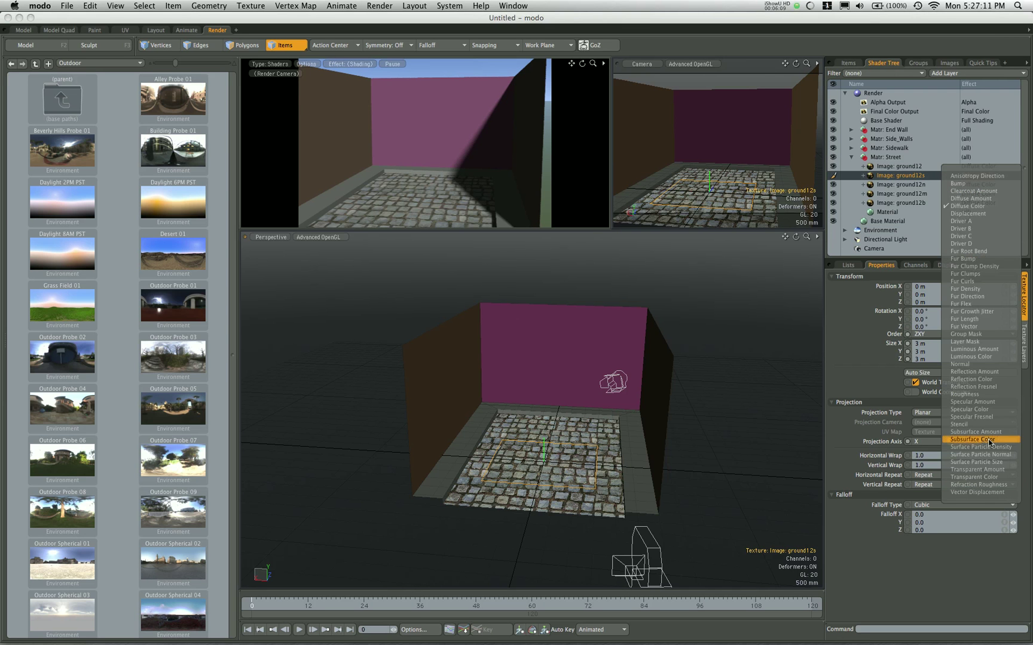
click(990, 402)
click(986, 185)
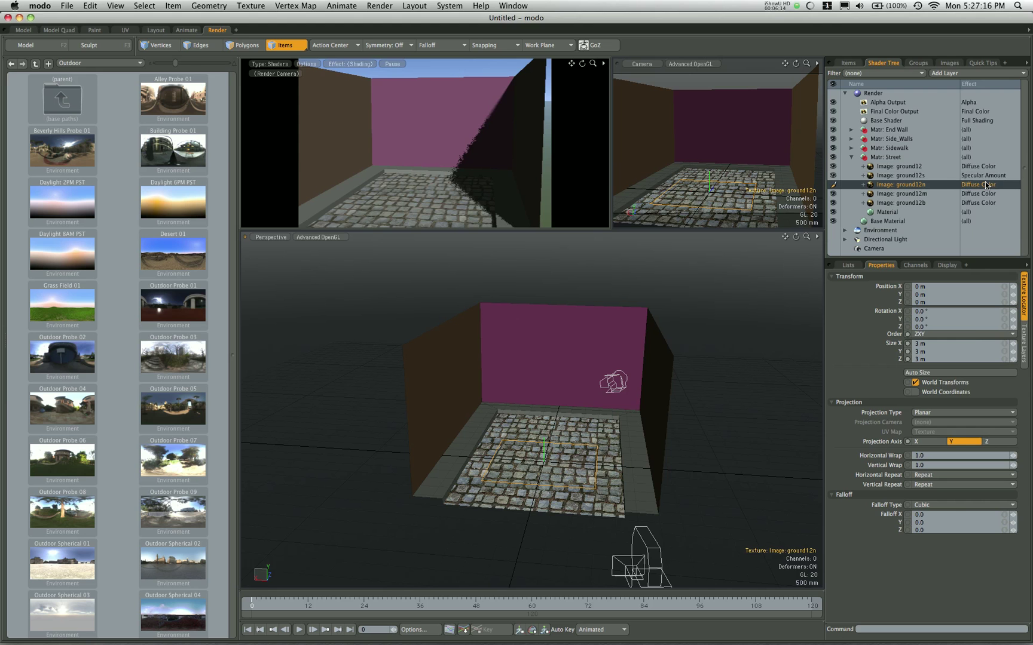
click(986, 185)
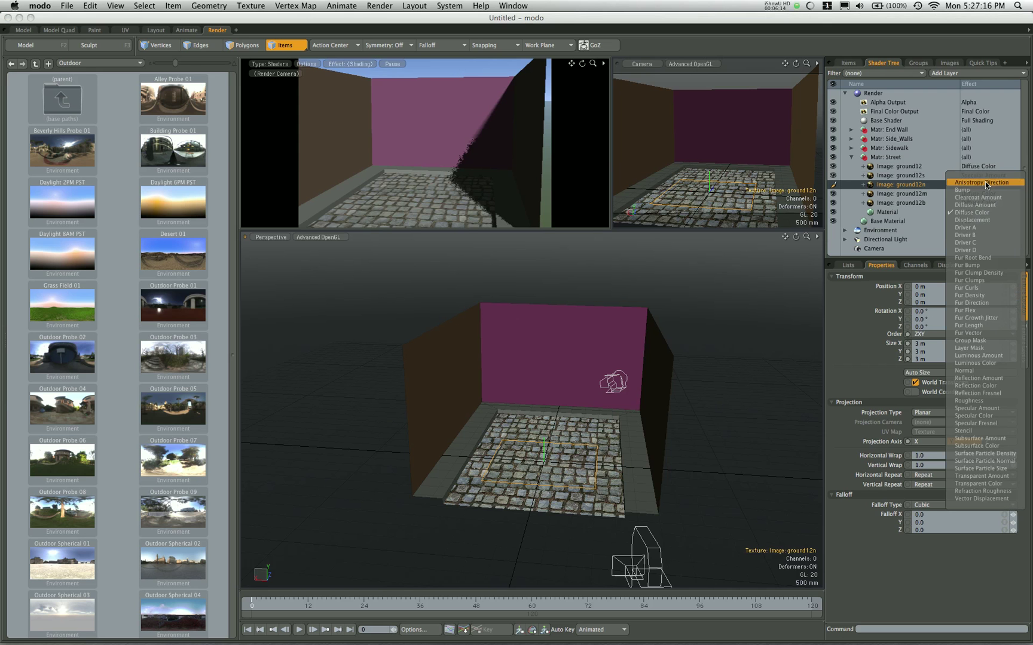
click(985, 371)
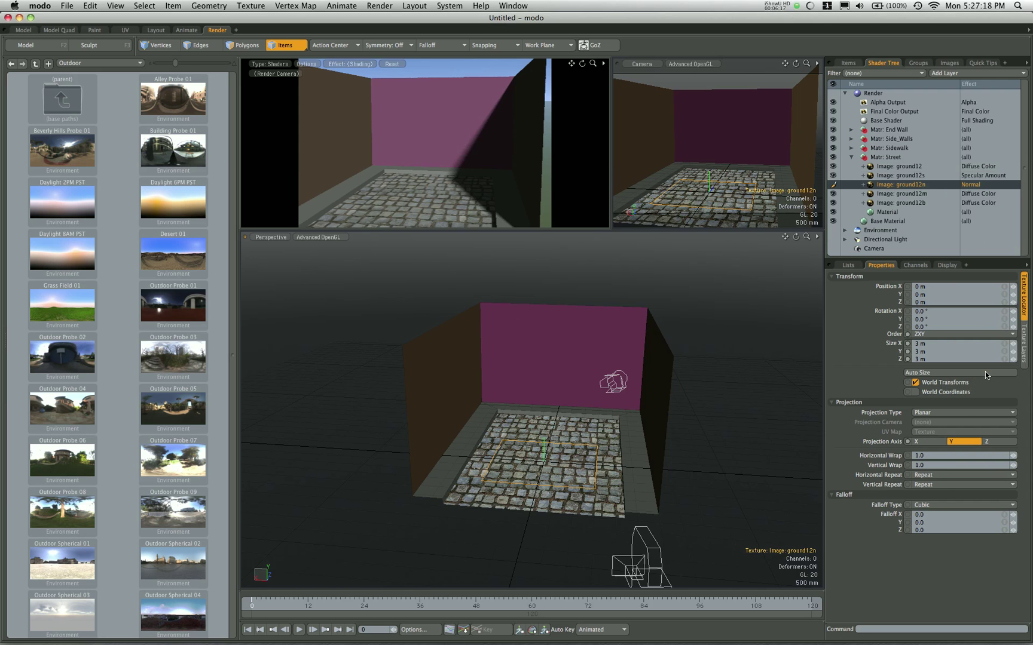
Turn off the visibility of the ground12m image and set the ground12b image's effect to Bump.
click(978, 195)
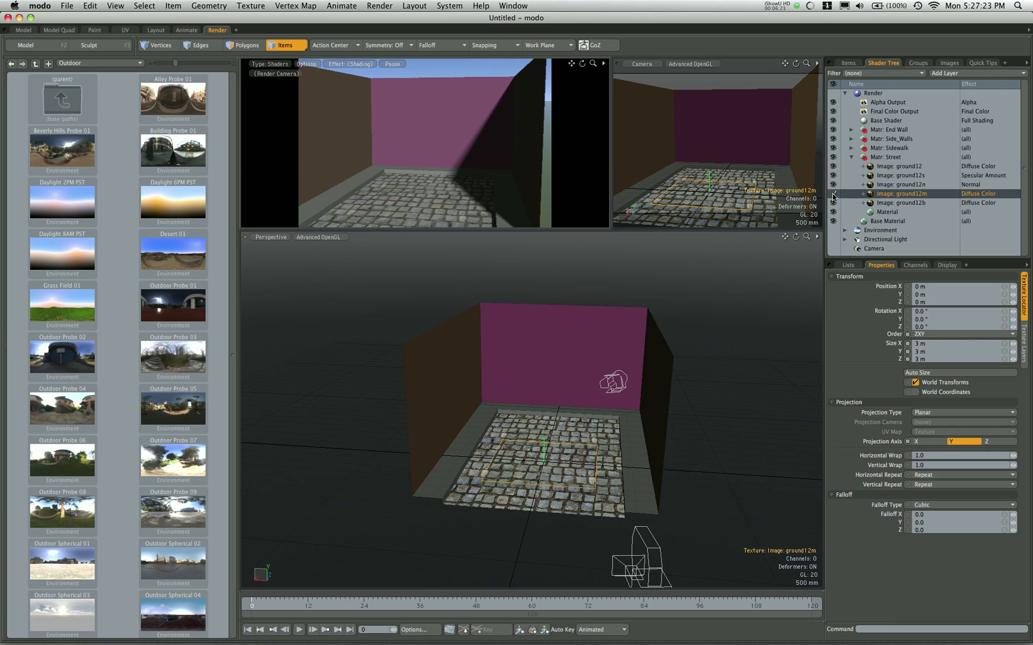
click(833, 194)
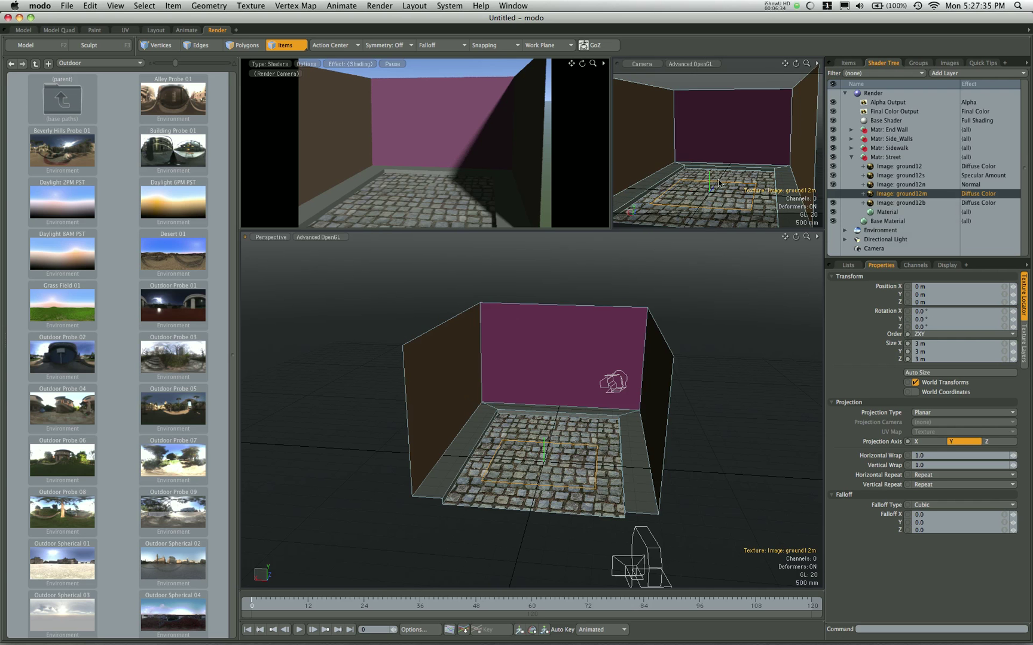
click(981, 203)
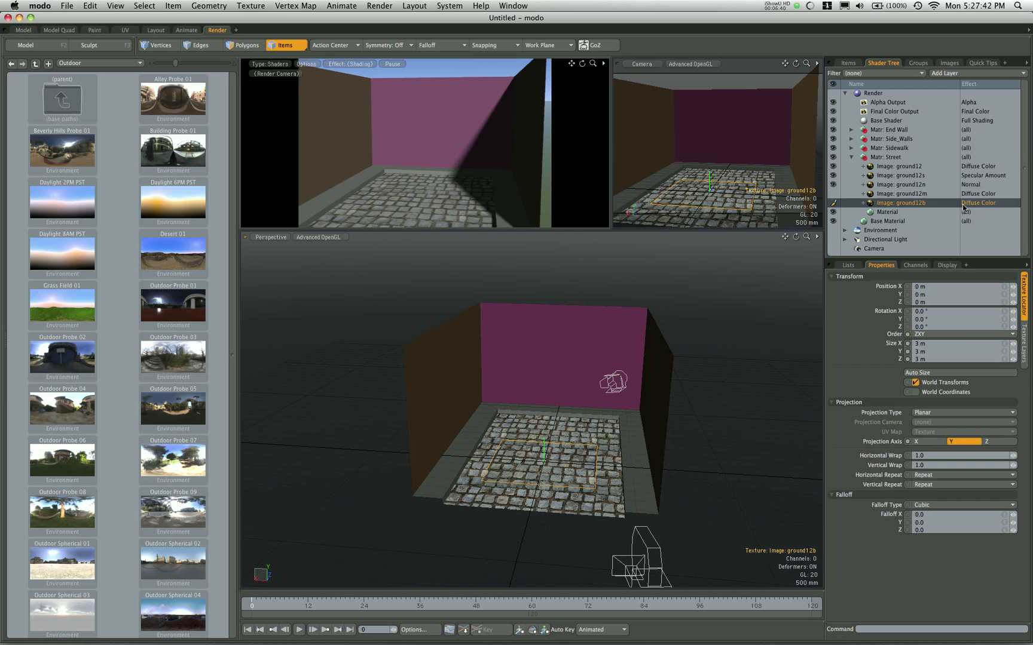
click(971, 205)
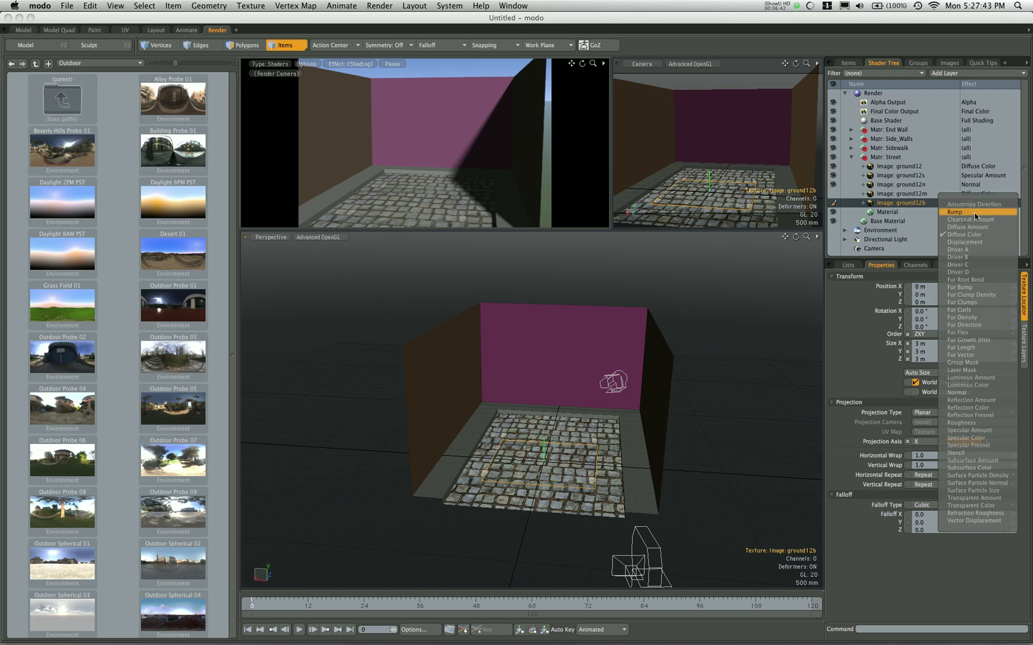
click(974, 214)
Raise the Street material's Bump Strength to 200% and reselect the ground12b bump image.
scroll(547, 475, up, 5)
mouse_move(565, 421)
alt+mouse_down()
mouse_move(547, 424)
mouse_move(546, 413)
mouse_move(621, 404)
mouse_move(565, 396)
mouse_move(568, 414)
alt+mouse_up()
scroll(547, 423, up, 3)
click(887, 212)
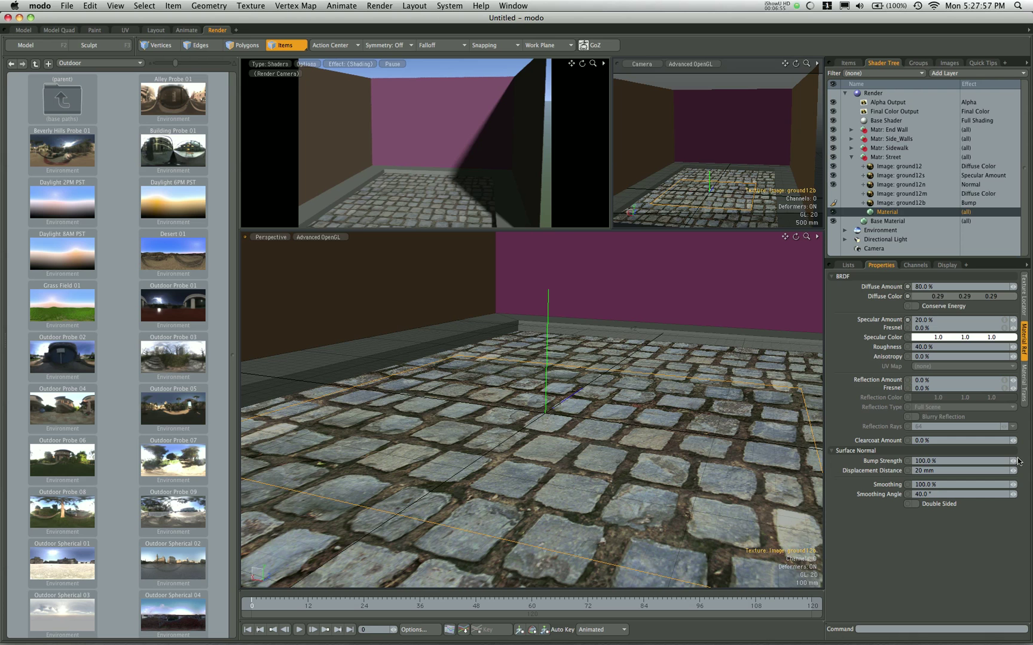
drag(1013, 463, 1032, 462)
drag(1012, 461, 988, 461)
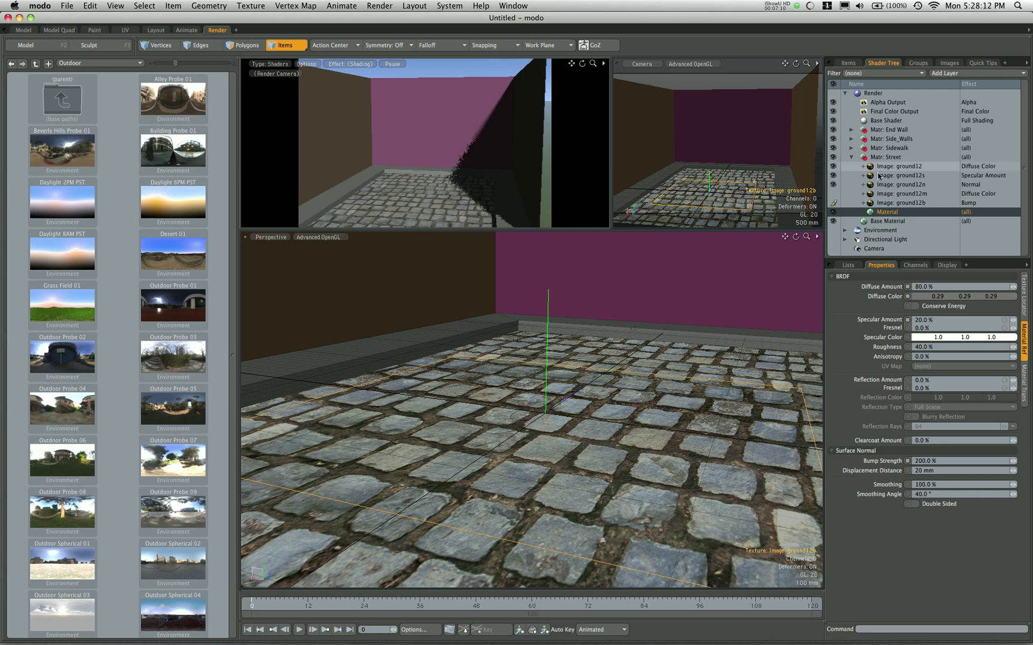
click(903, 203)
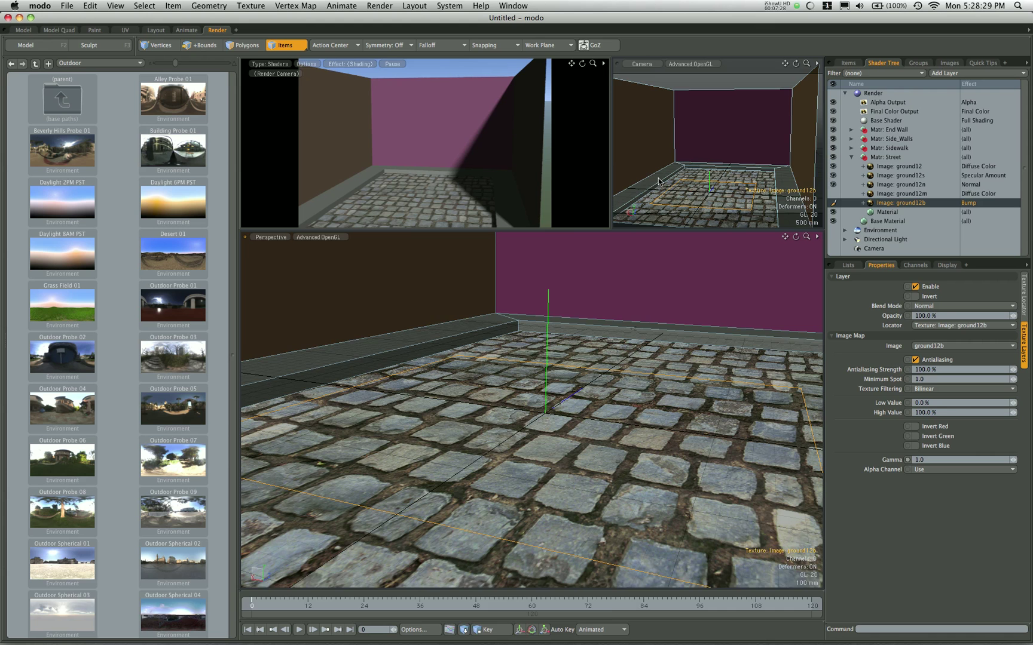
Select the six sidewalk polygons, including both side strips, the strip along the end wall and the curb faces.
key(3)
click(687, 165)
shift+click(685, 164)
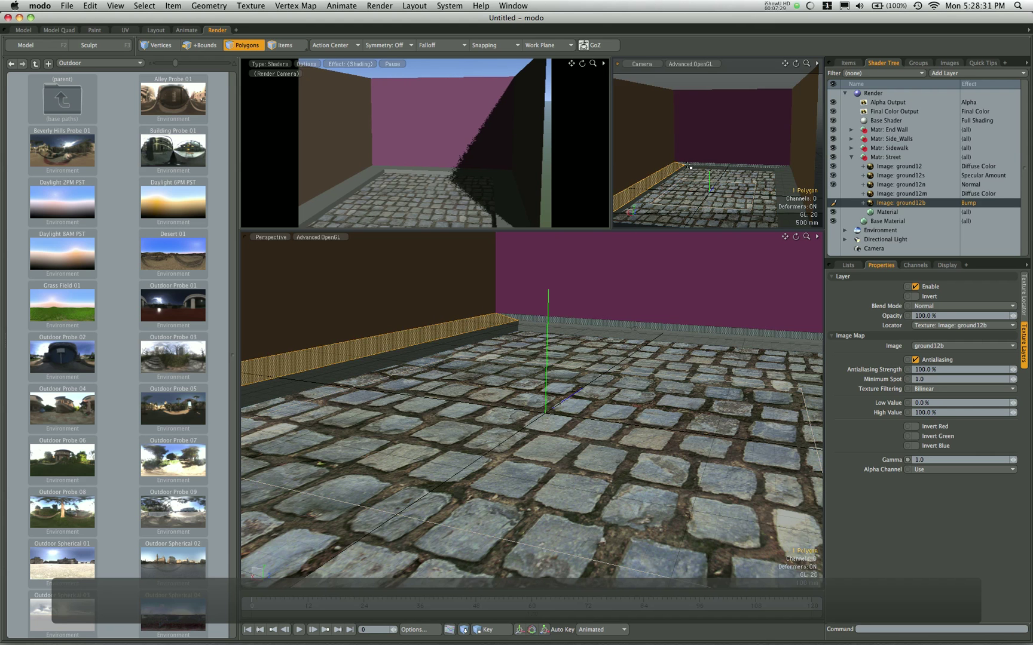
shift+click(776, 168)
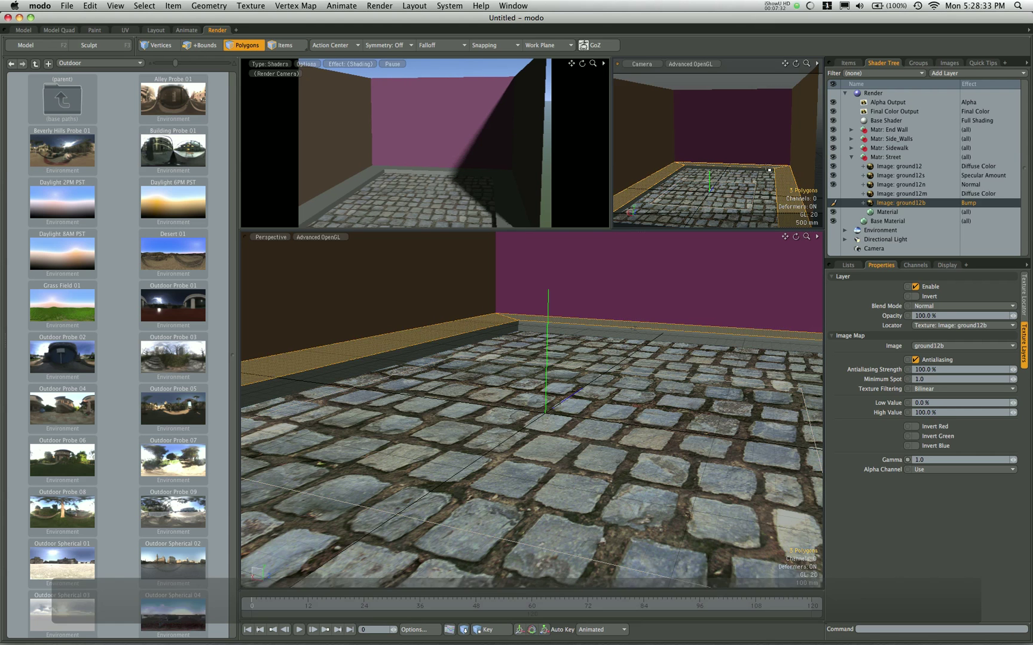
shift+click(470, 340)
alt+drag(541, 323, 512, 423)
shift+click(503, 330)
shift+click(655, 383)
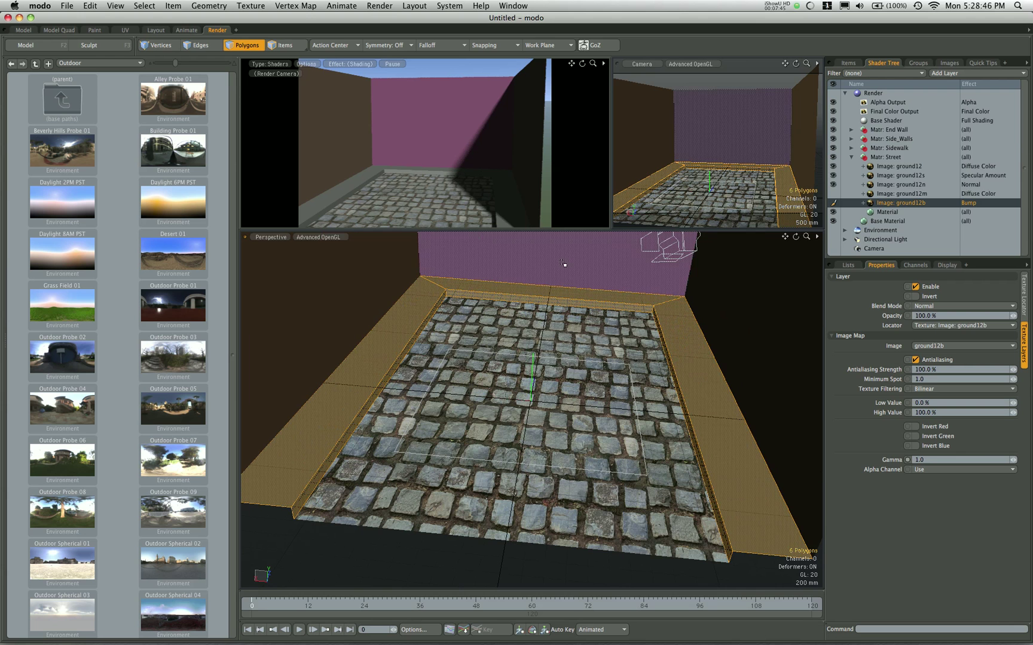
Switch to the Finder window of the Textures folder and preview misc01.jpg at full size.
key(super+Tab)
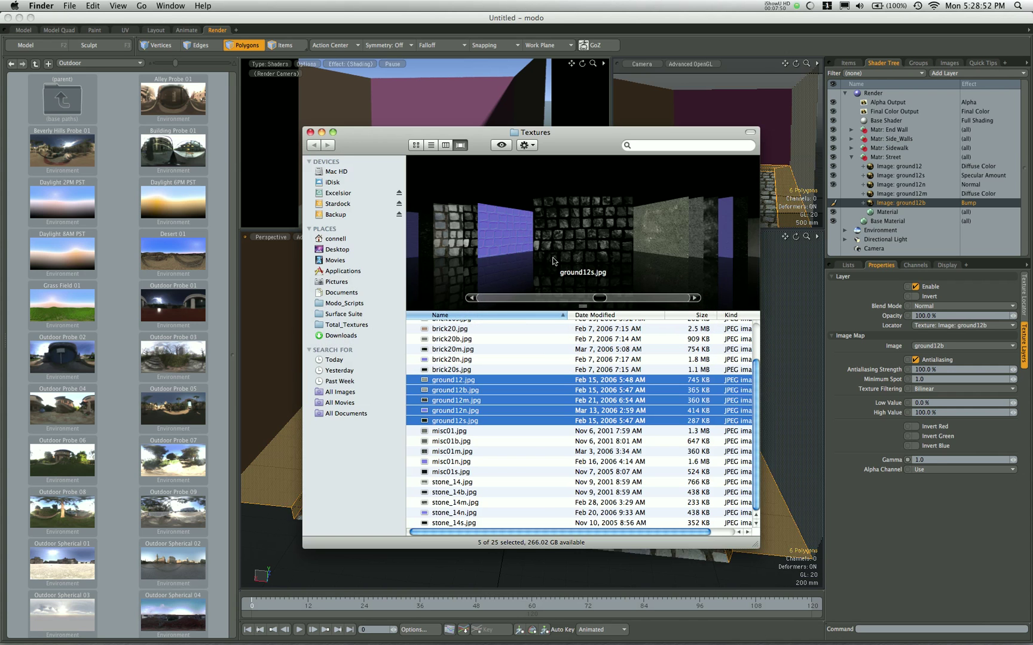
key(Down)
key(space)
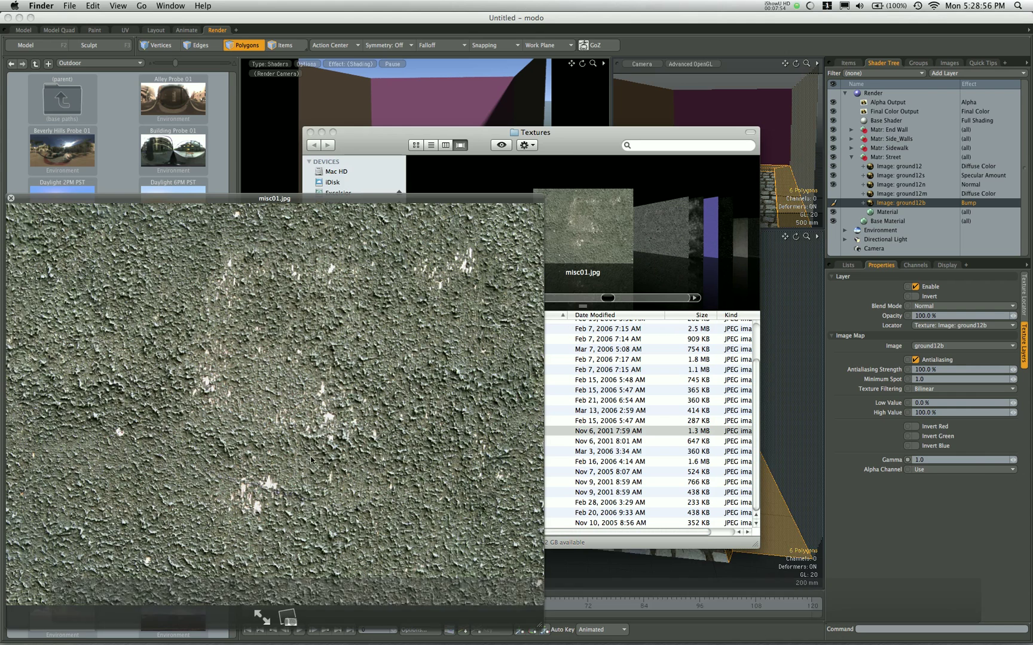
drag(348, 200, 380, 171)
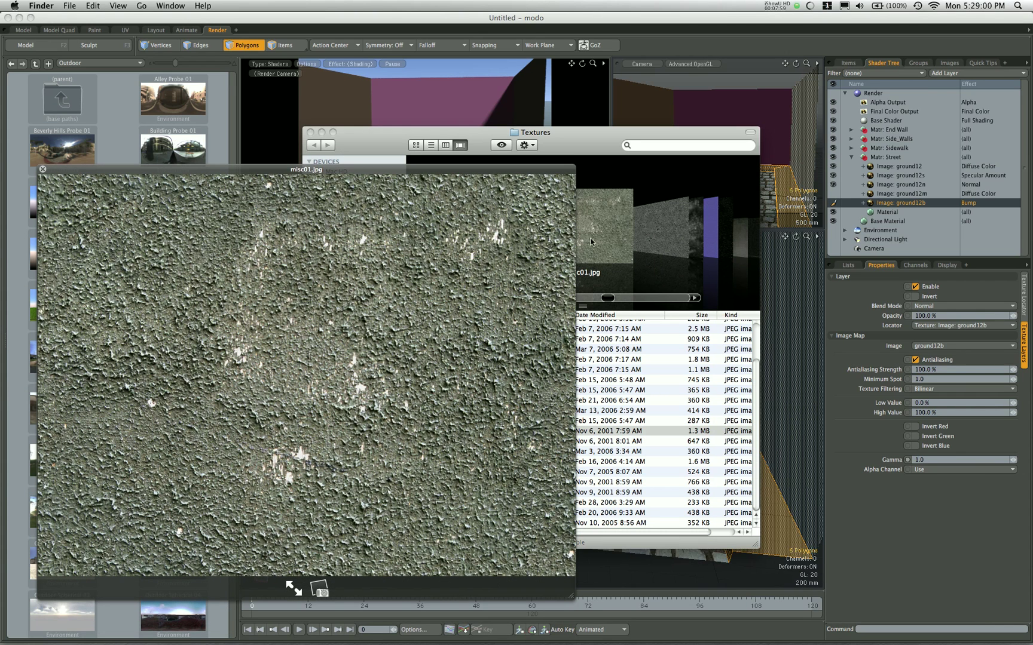
key(space)
key(Down)
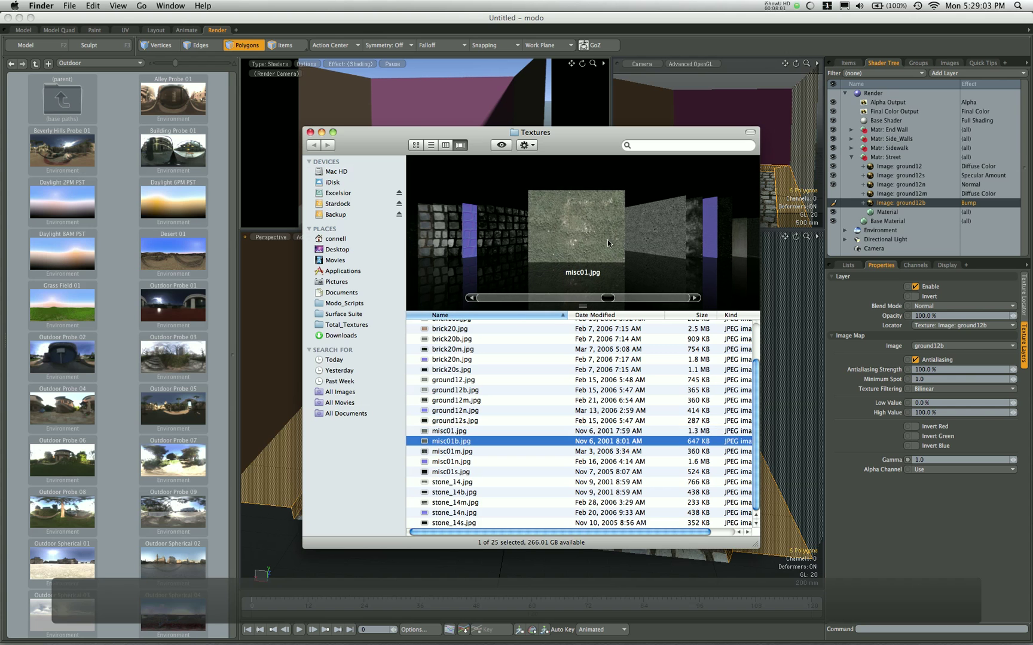
key(Up)
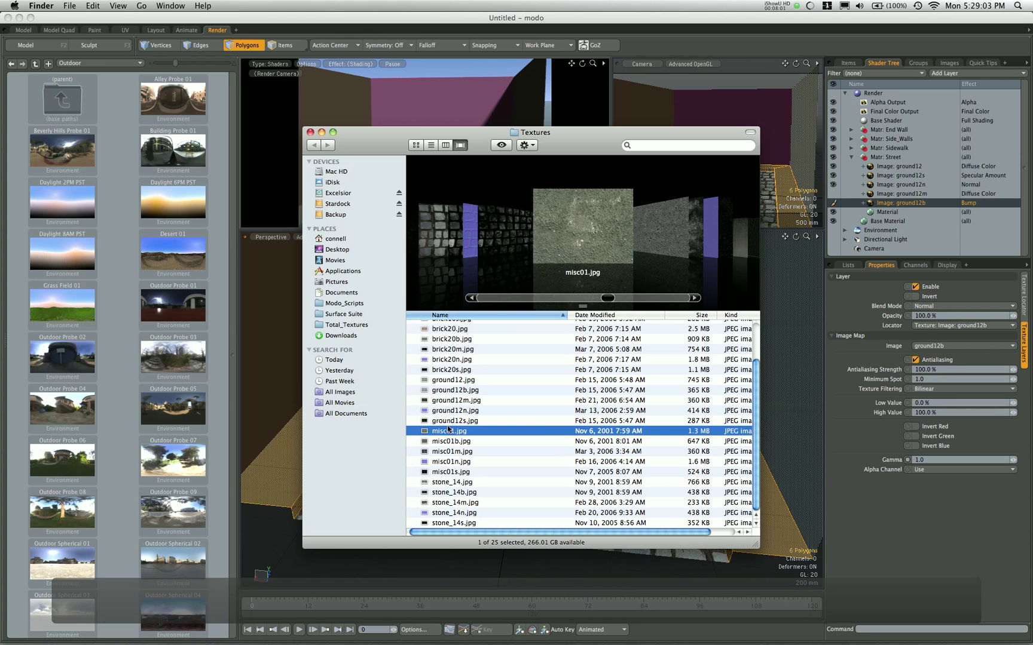
Add the misc01, misc01b, misc01n and misc01s images to the Sidewalk material and place misc01 at the top of the group.
click(852, 148)
click(852, 148)
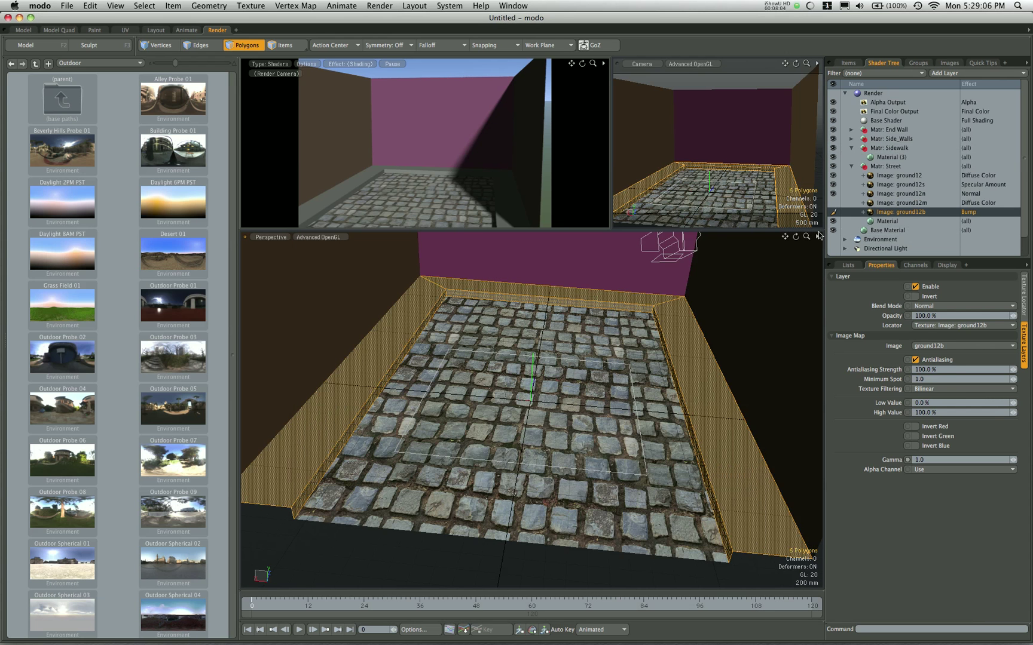
key(super+Tab)
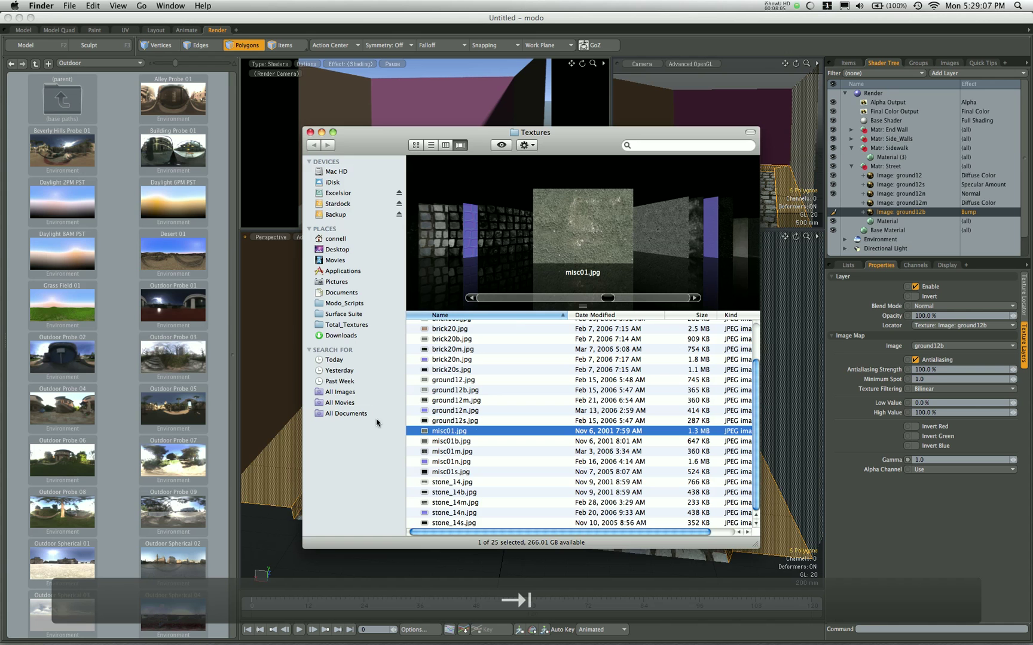
shift+click(448, 472)
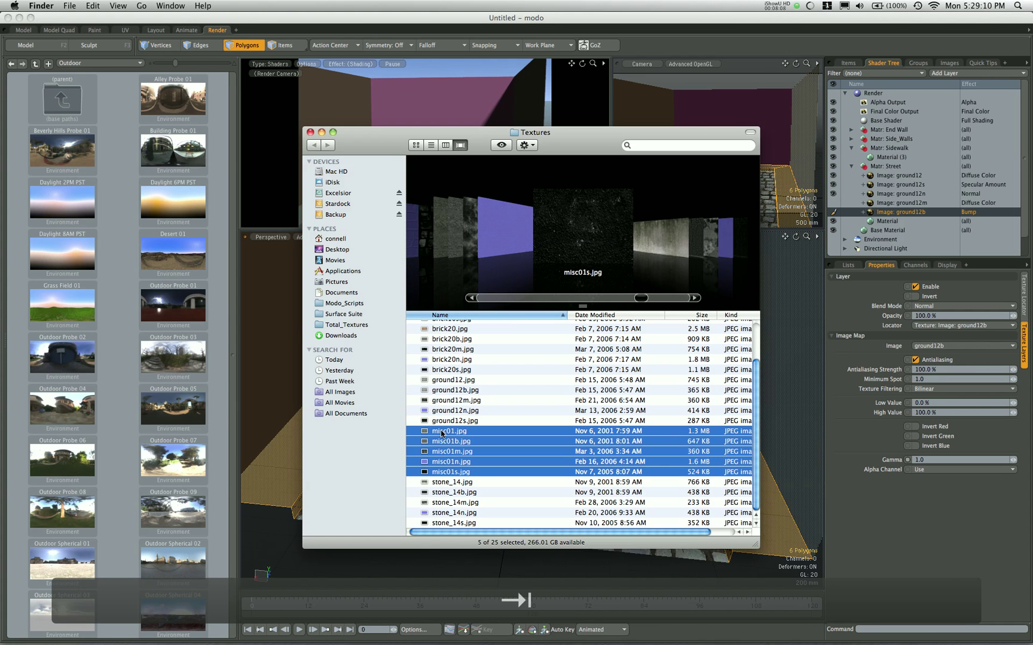
super+click(455, 455)
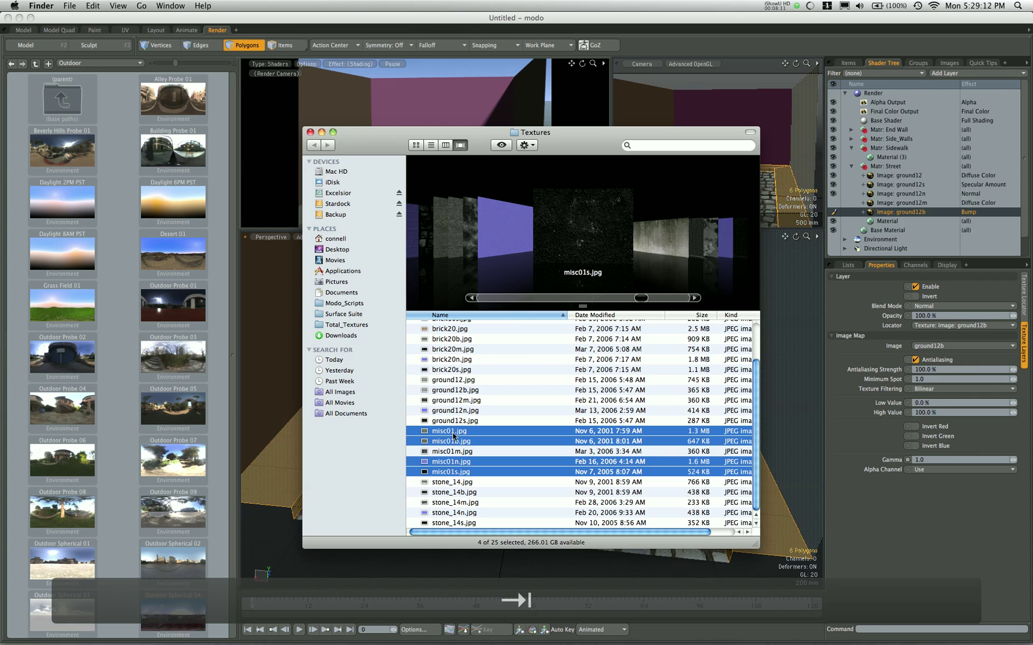
drag(452, 432, 903, 155)
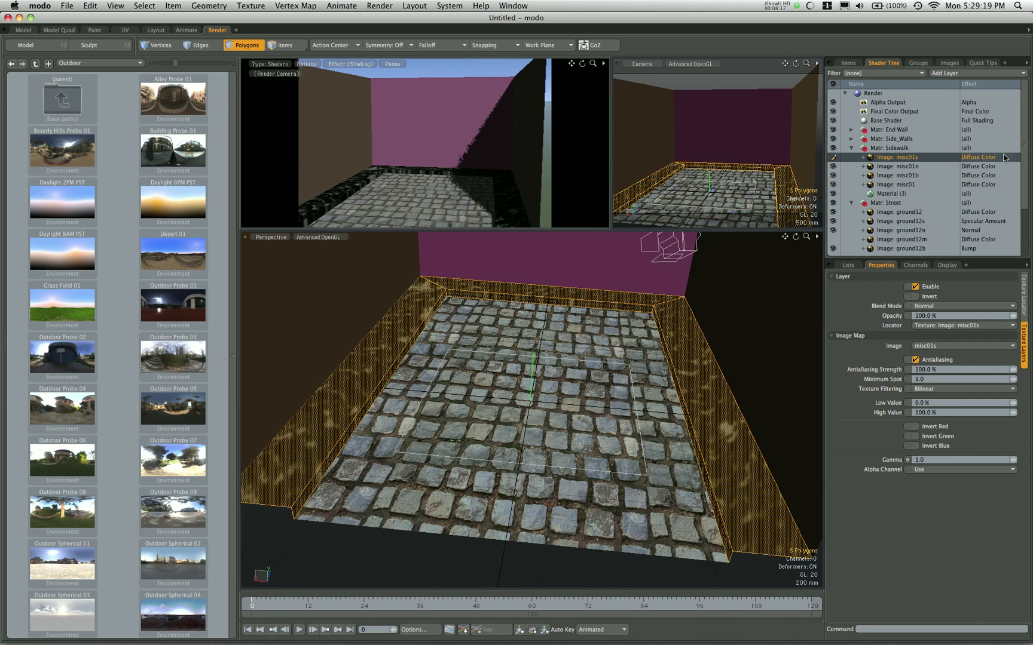
drag(919, 190, 904, 156)
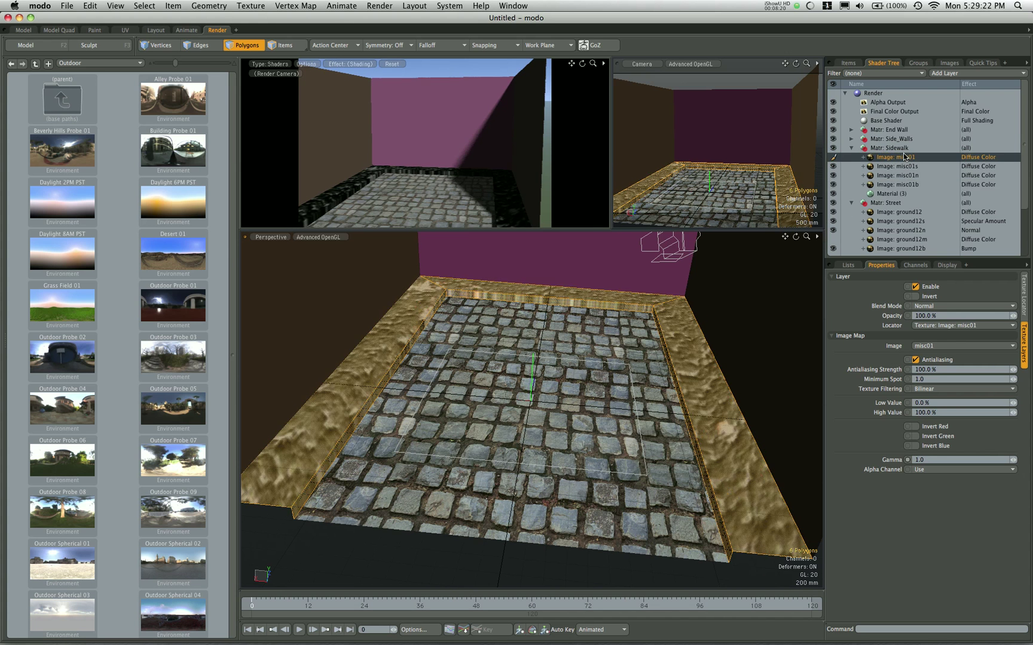
Inspect the sidewalk's UV layout over the misc01 texture and set the Projection Type of all four misc01 images to Cubic.
shift+click(896, 184)
click(1020, 293)
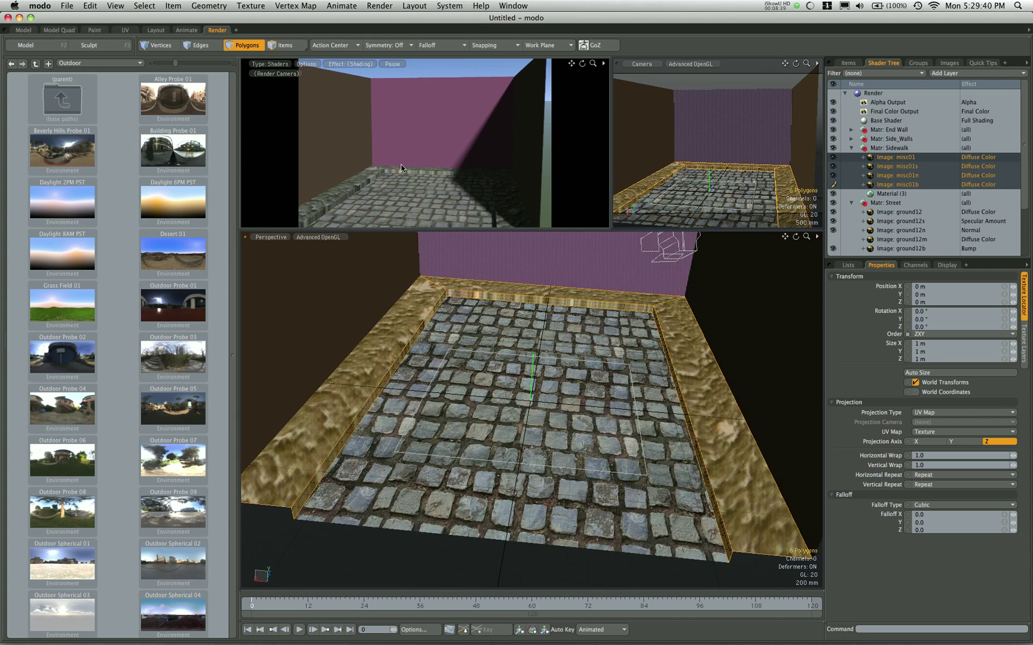
click(124, 29)
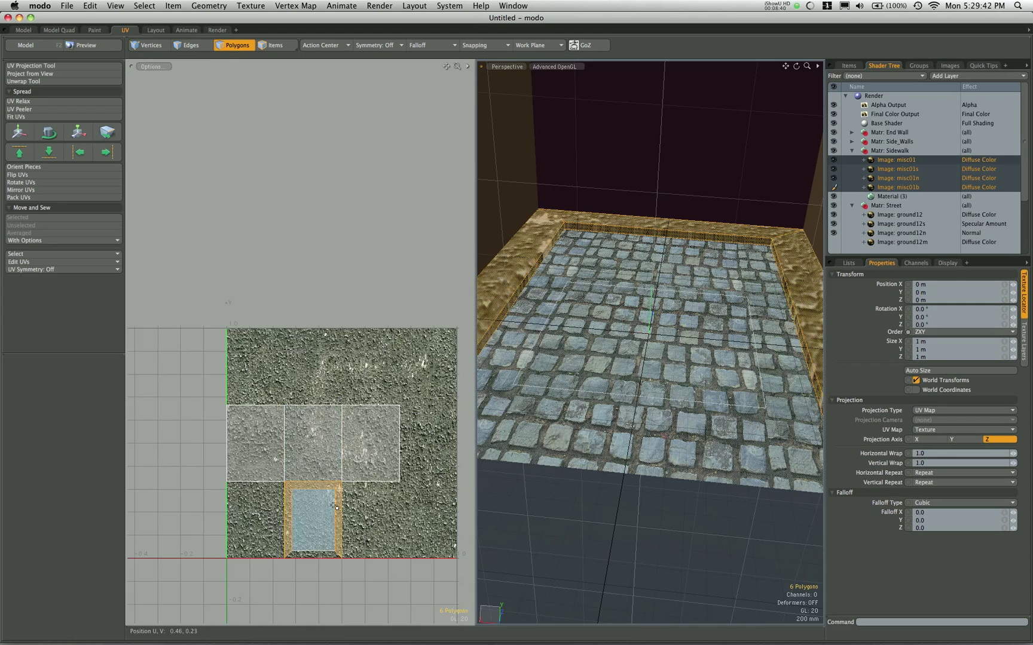
scroll(335, 506, up, 3)
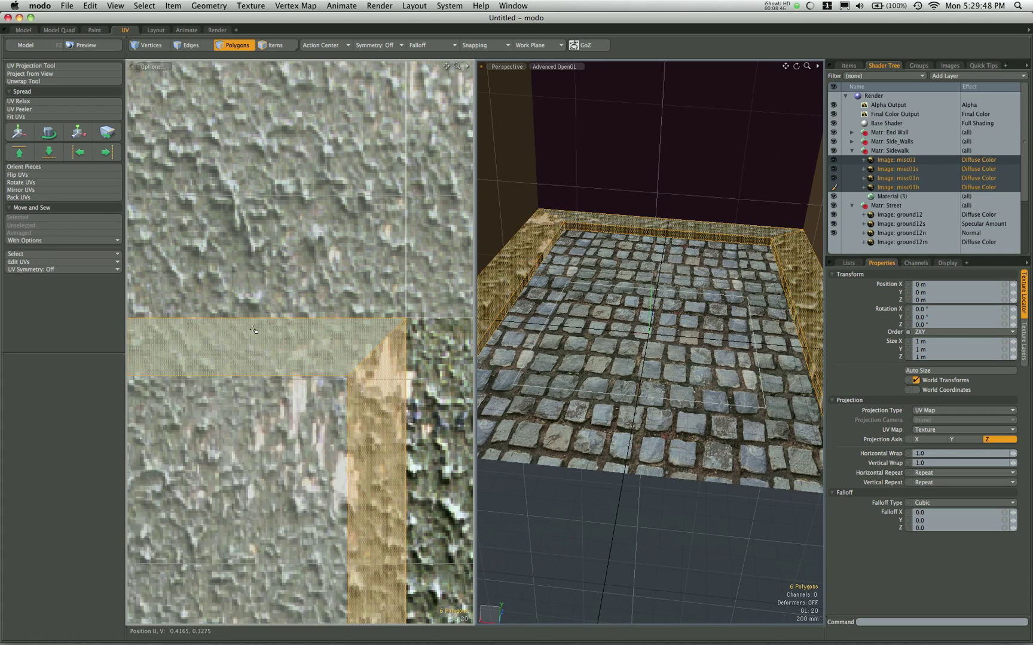
scroll(253, 329, down, 6)
scroll(254, 330, down, 2)
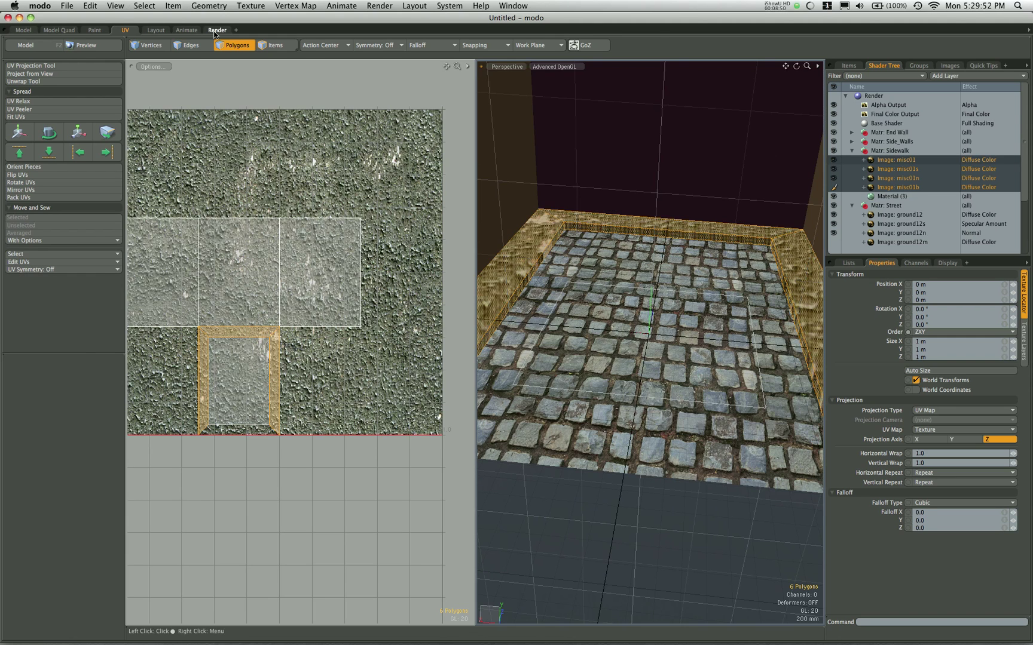
click(217, 30)
click(965, 412)
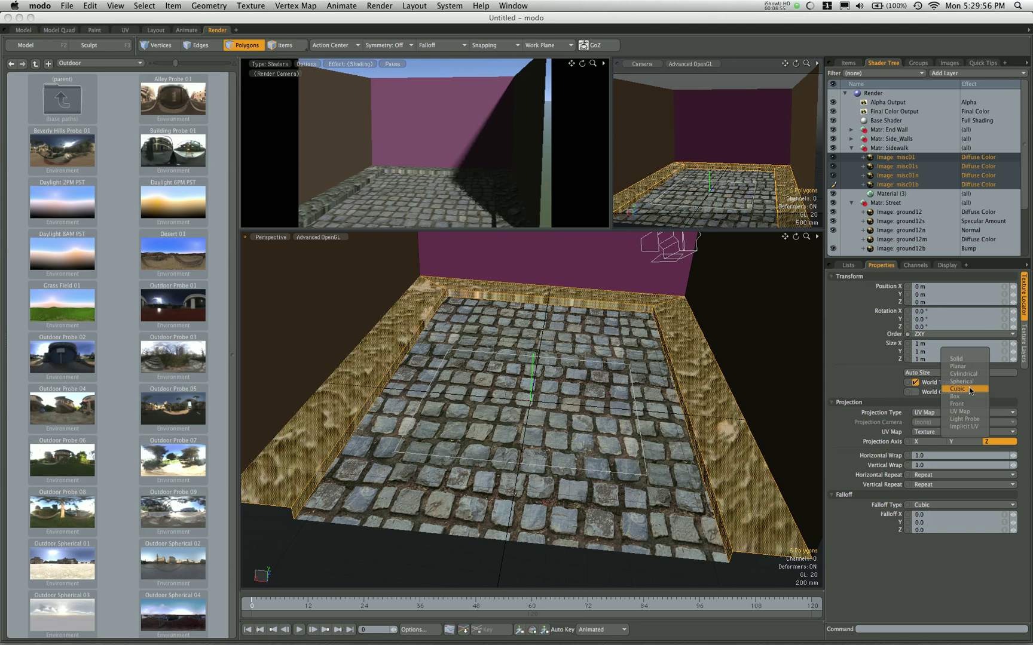
click(969, 389)
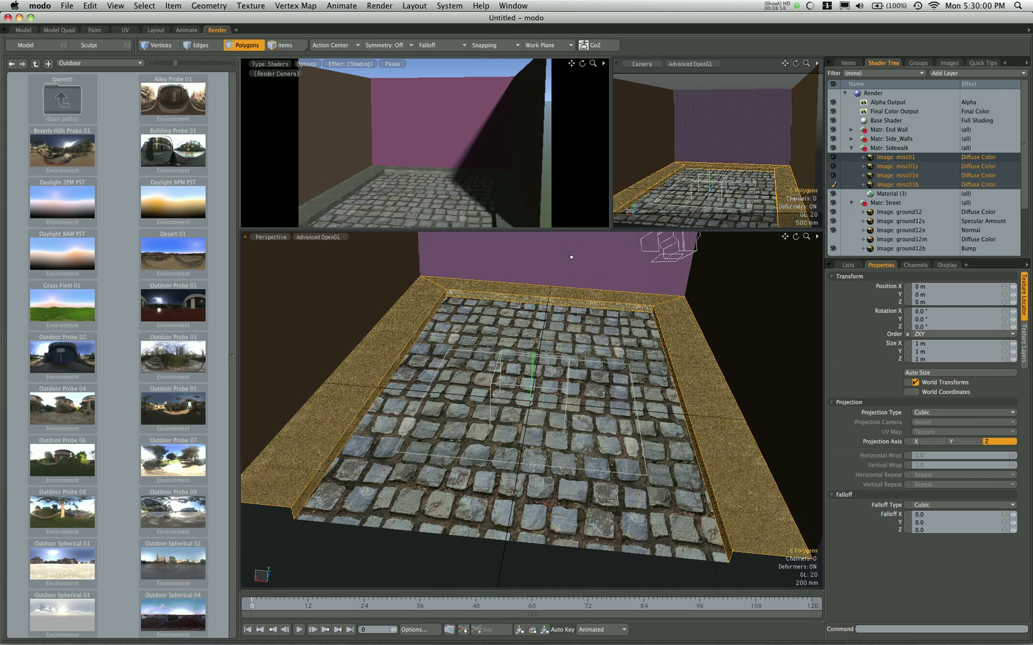
Bring the render camera down close to the sidewalk along the side wall to examine its texture in the preview.
alt+drag(707, 164, 710, 181)
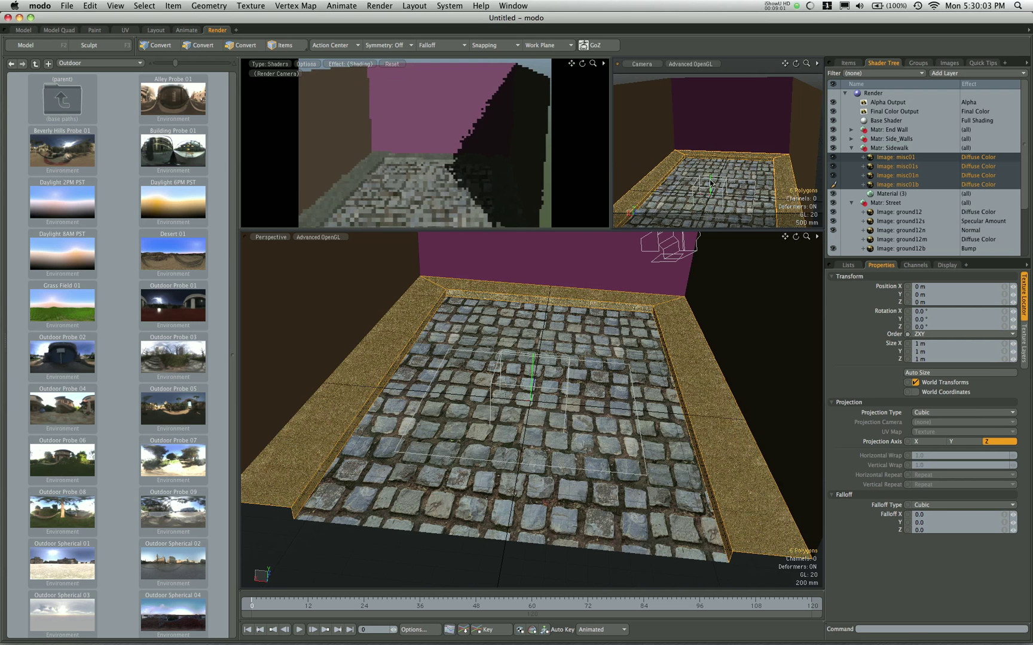
ctrl+alt+drag(332, 175, 358, 181)
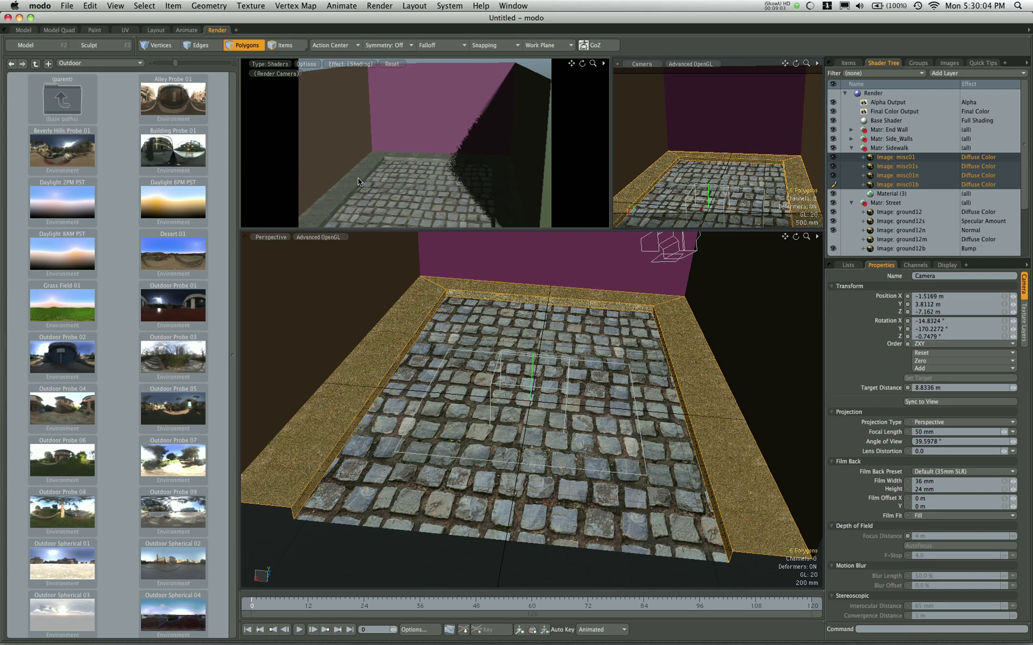
scroll(358, 182, up, 4)
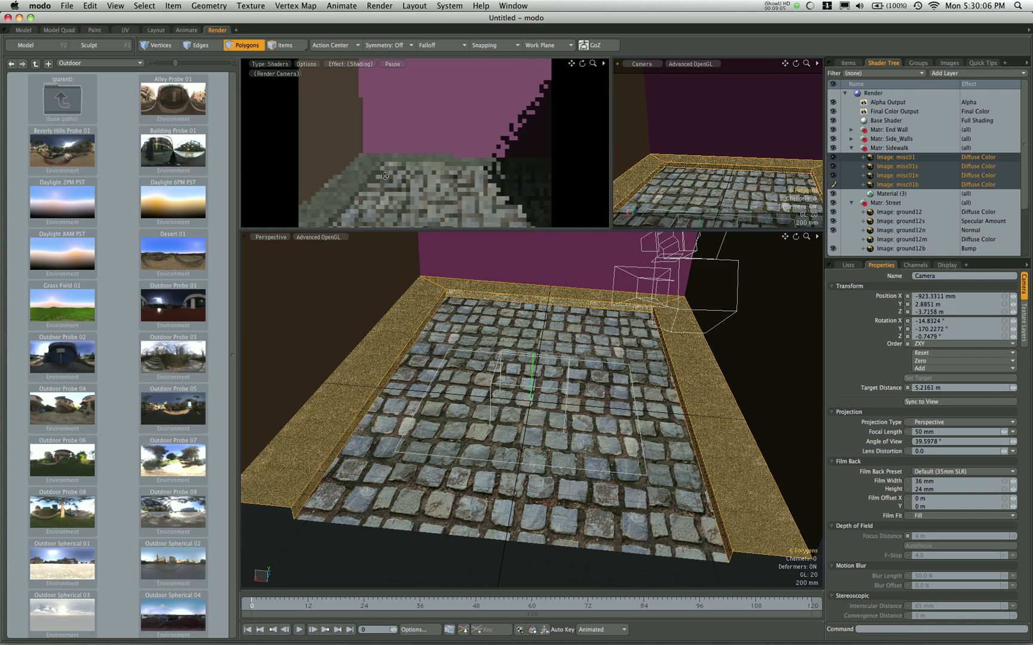
scroll(385, 175, up, 3)
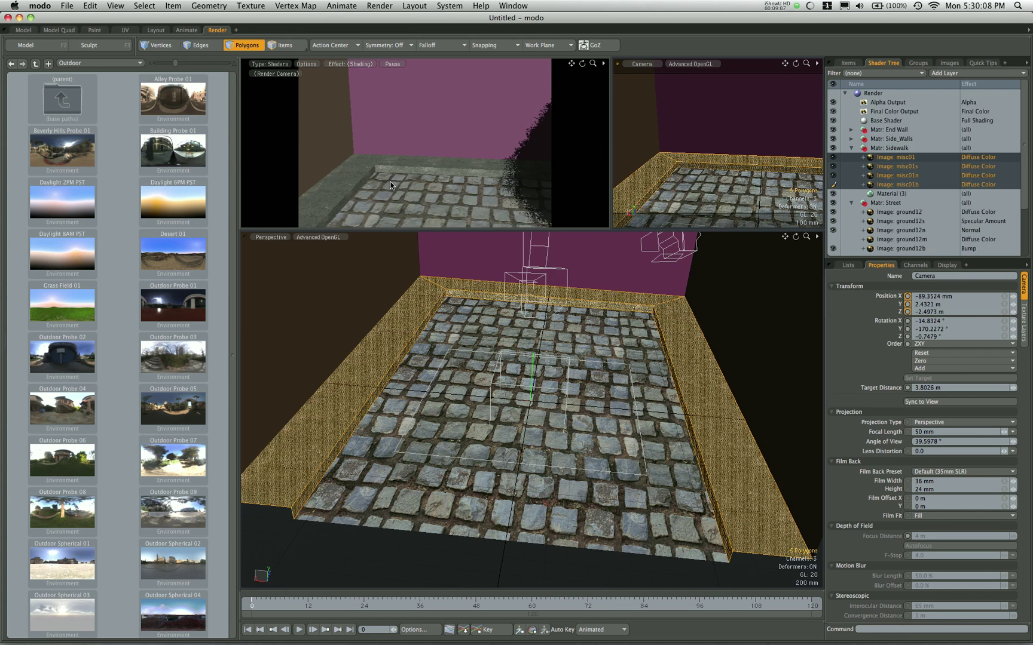
mouse_move(391, 185)
alt+shift+mouse_down()
mouse_move(454, 140)
mouse_move(393, 166)
alt+shift+mouse_up()
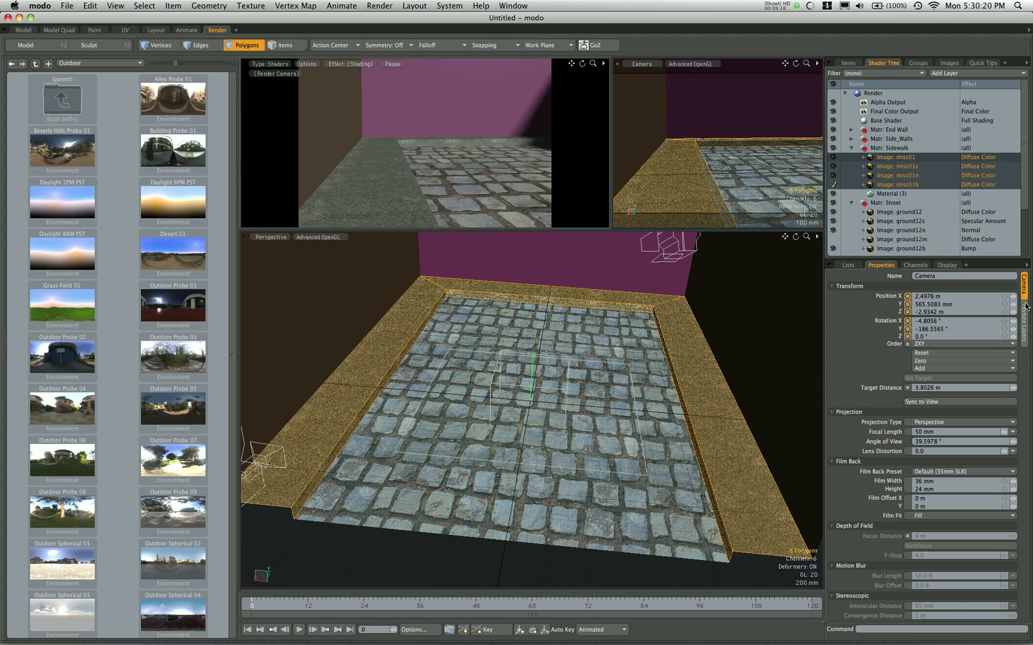
Set the texture size of the four misc01 images to 2 m in X, Y and Z.
click(902, 158)
shift+click(900, 184)
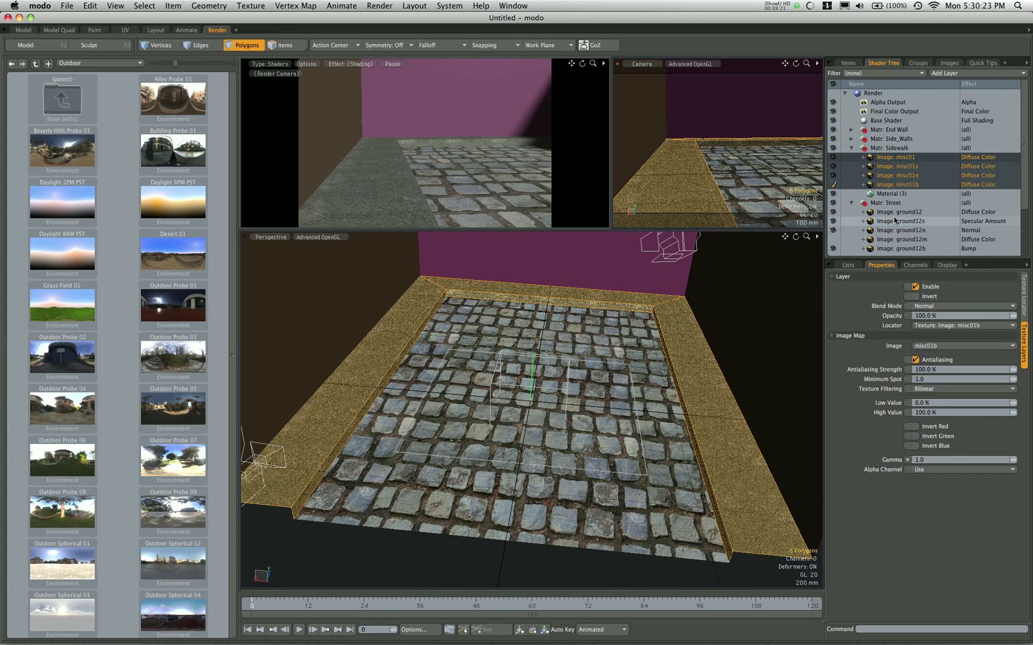
click(1024, 294)
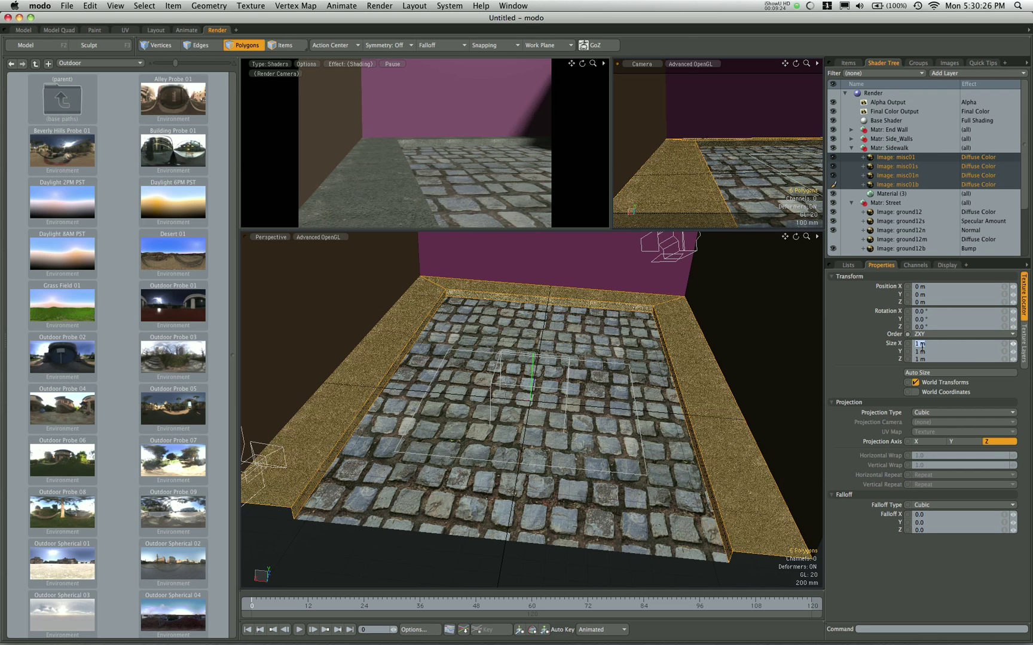
text(2)
key(Tab)
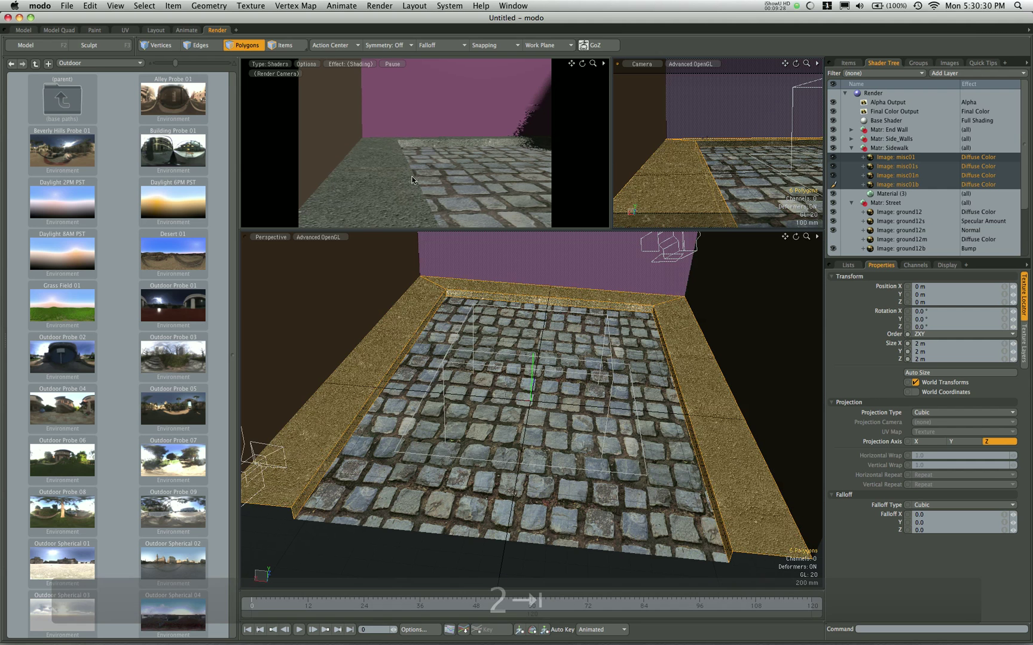
Set the effect of the misc01s image to Specular Amount and of the misc01n image to Normal.
scroll(466, 165, down, 3)
drag(466, 165, 405, 159)
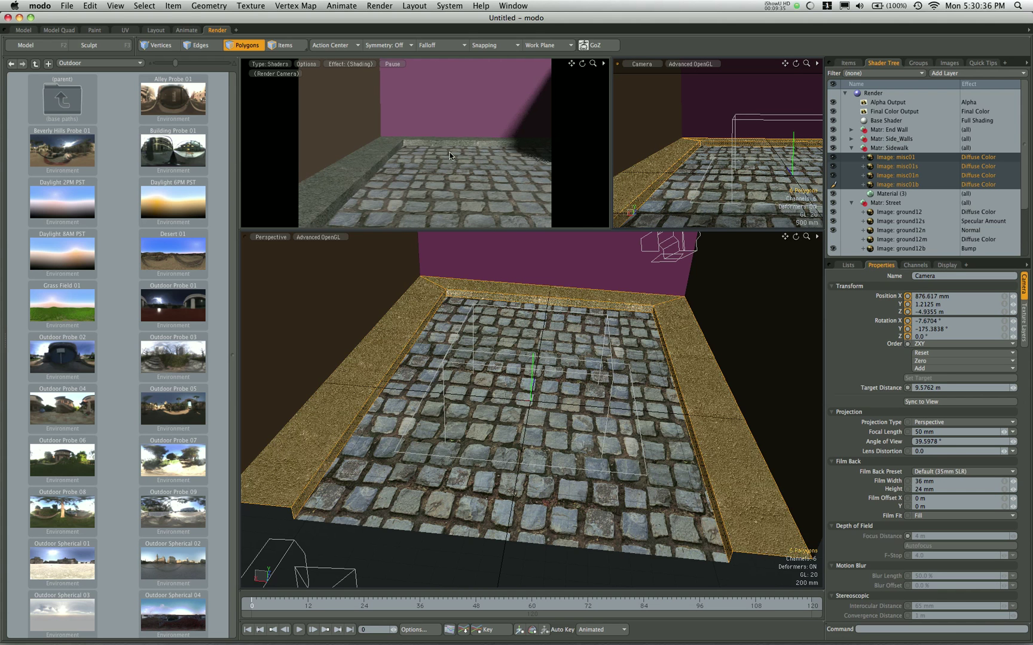
click(901, 169)
click(974, 167)
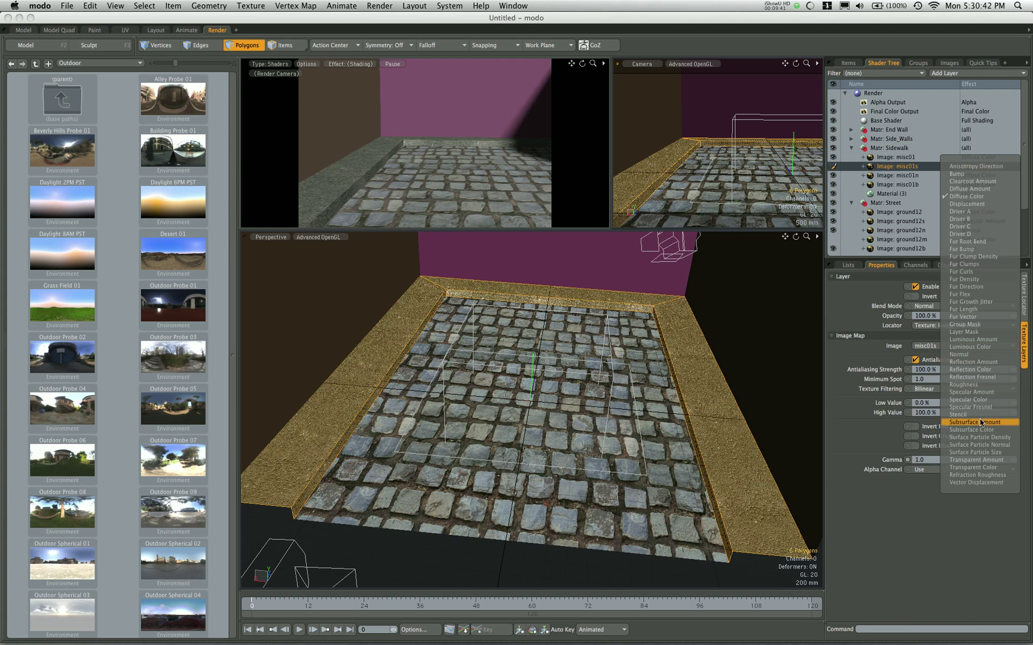
click(973, 392)
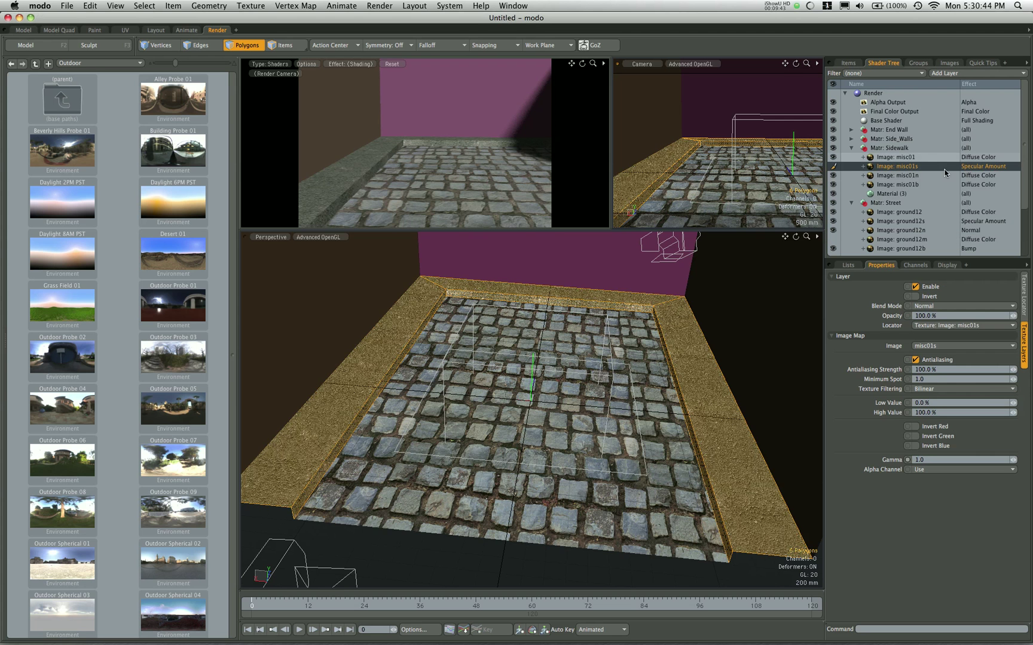
click(978, 176)
click(978, 175)
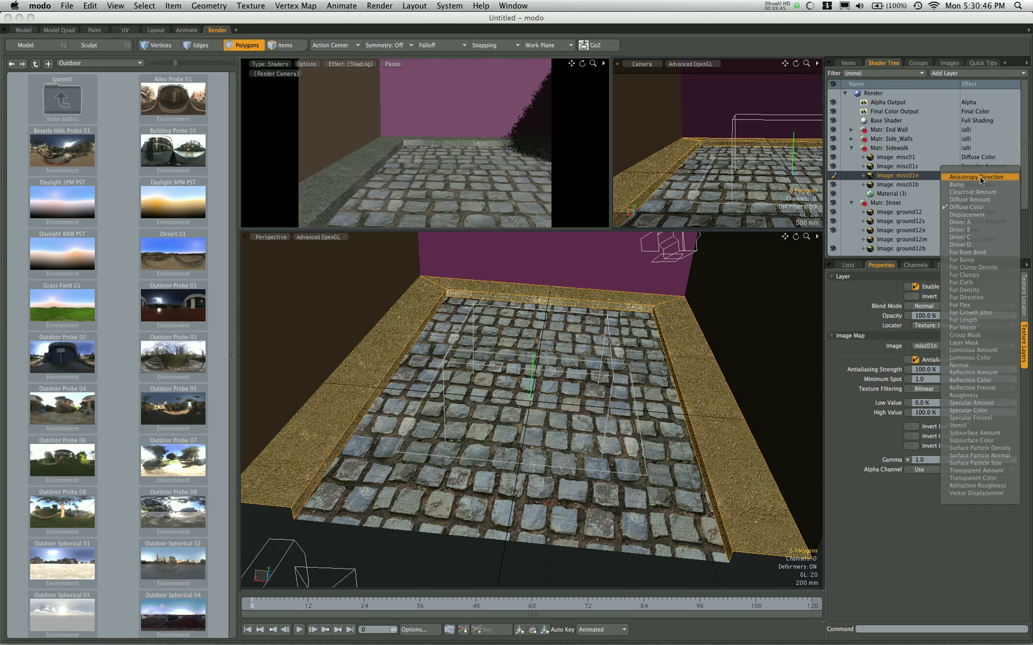
click(969, 365)
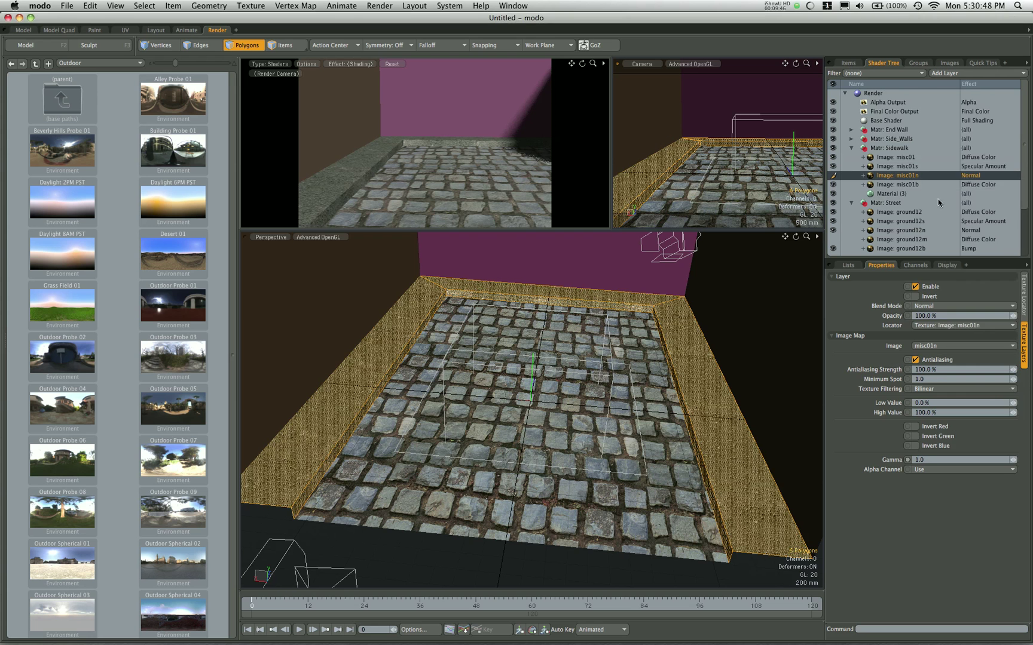
Set the effect of the misc01b image to Bump and check the sidewalk in the render preview.
click(976, 185)
click(976, 185)
click(970, 196)
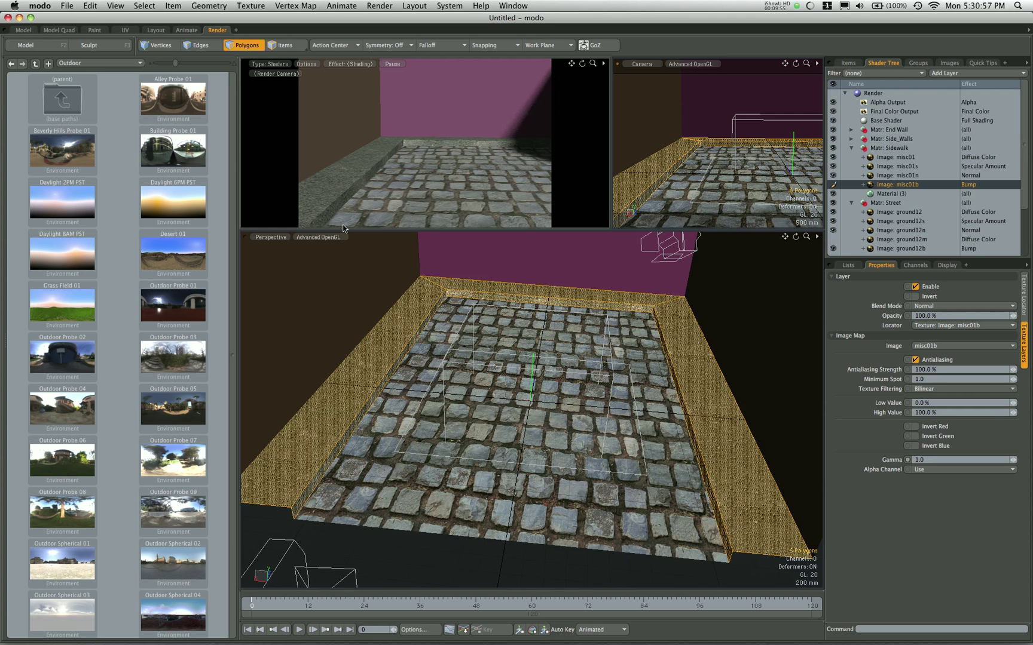
shift+click(582, 275)
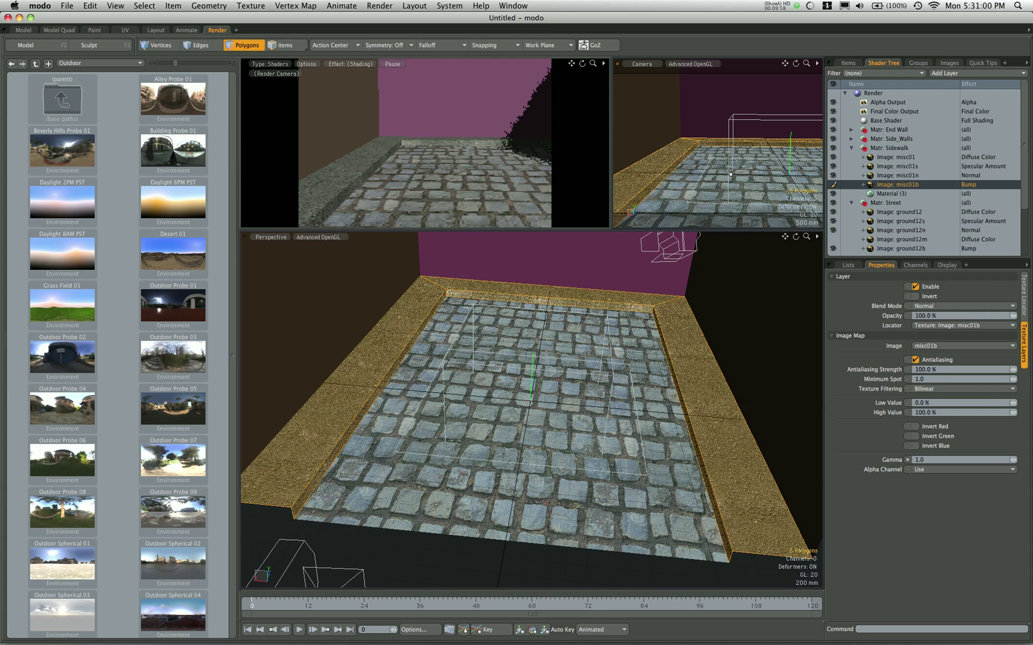
Shift the render camera to examine the sidewalk's curb edge along the cobblestone street in the preview.
alt+drag(728, 172, 714, 178)
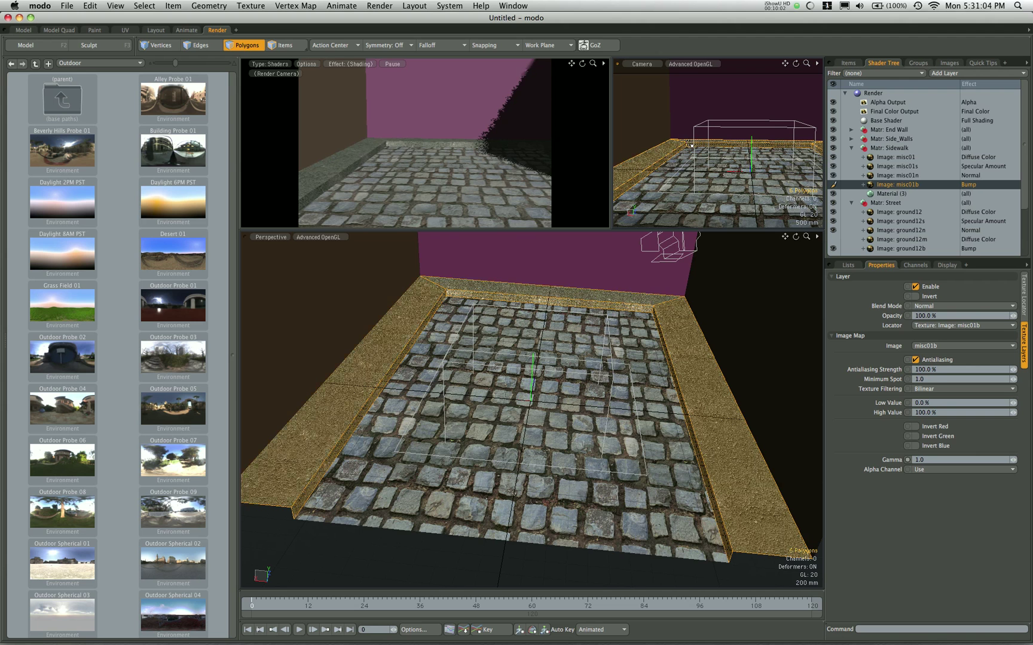
key(shift)
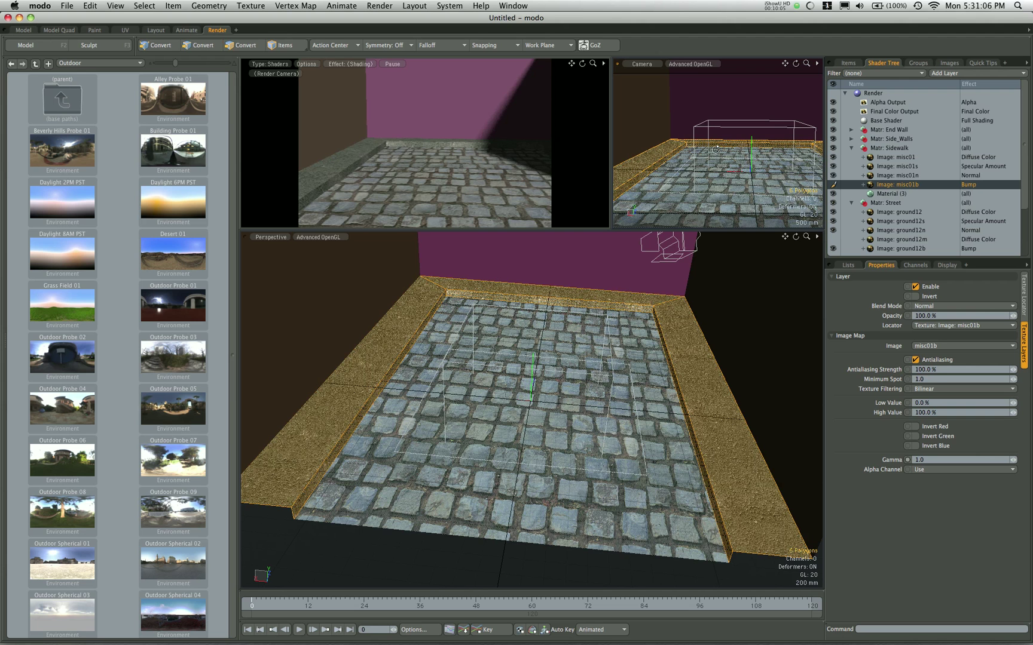
alt+drag(715, 150, 729, 144)
Select the edge loop along the sidewalk's inner curb, give it a slight Edge Bevel, and clear the selection.
alt+drag(324, 452, 372, 431)
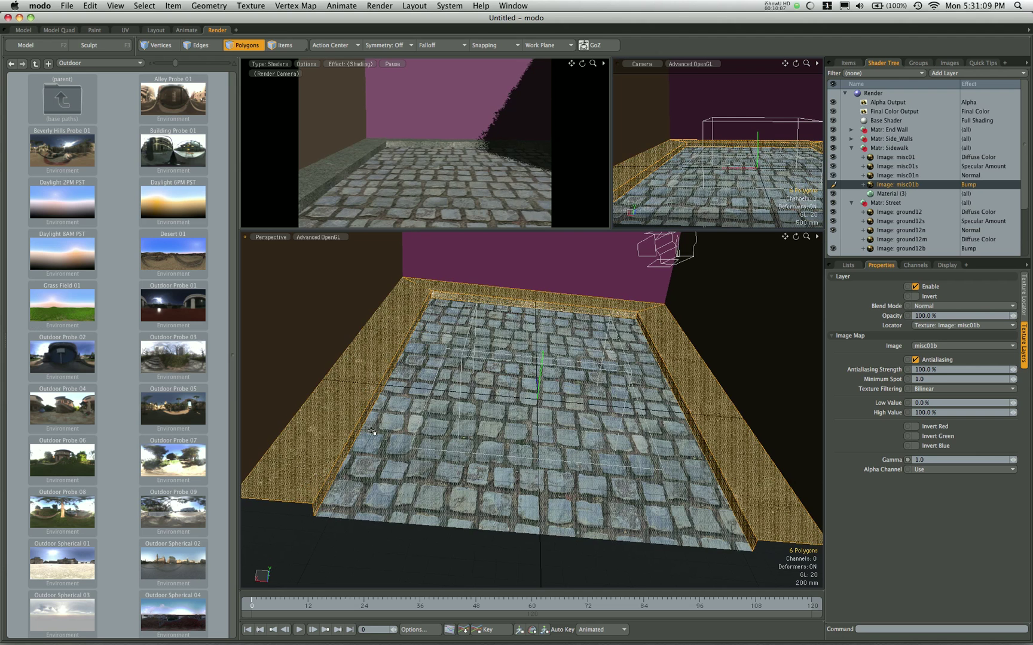
key(2)
scroll(365, 431, up, 3)
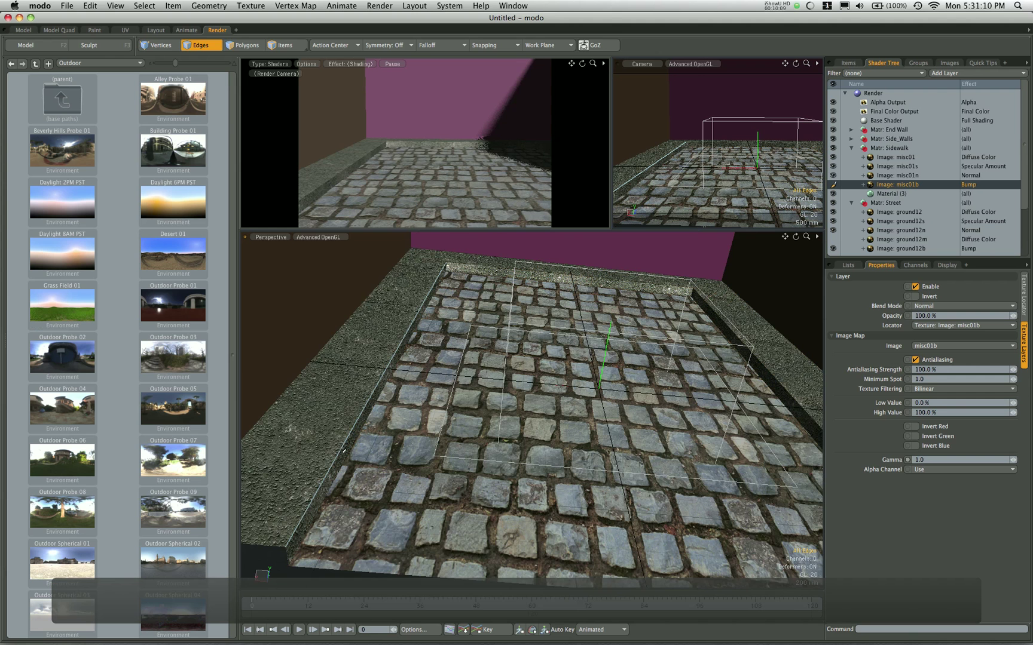
double_click(343, 450)
alt+drag(343, 451, 667, 365)
key(b)
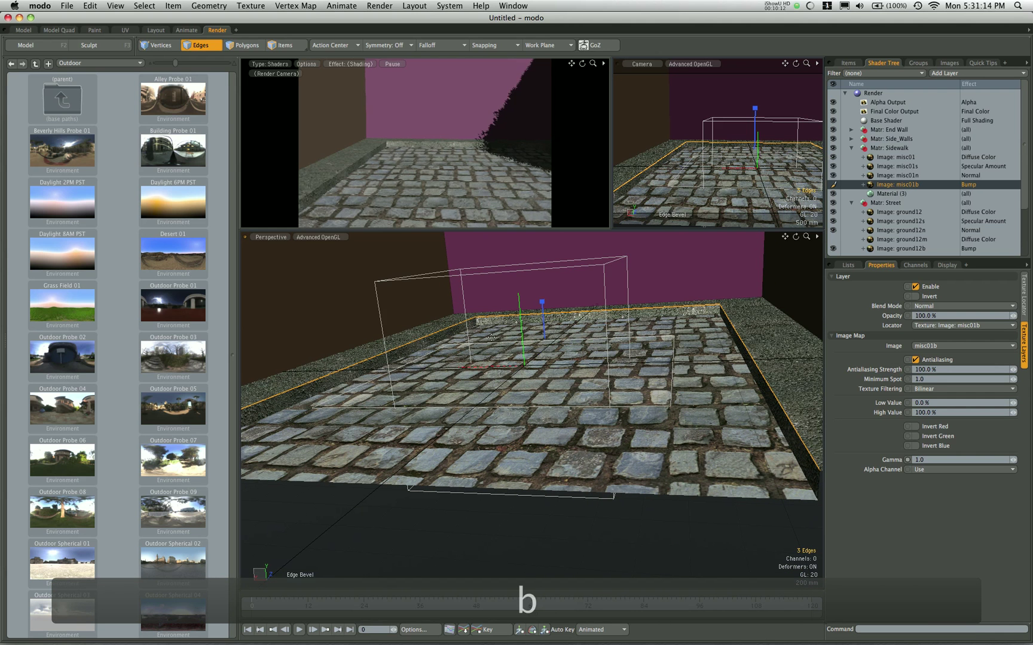
drag(541, 302, 541, 301)
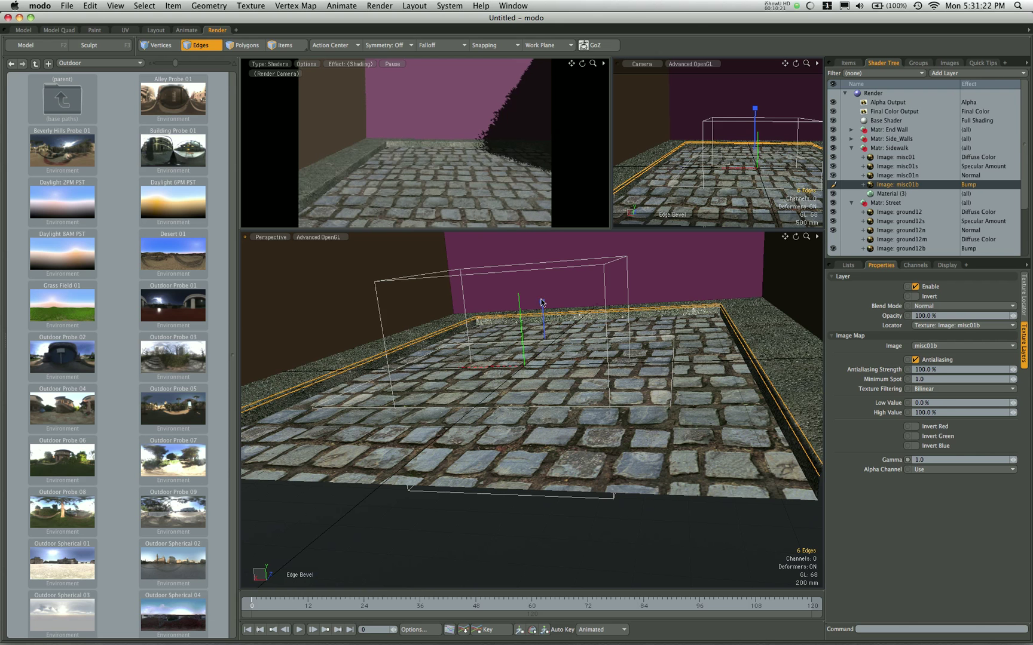
key(q)
click(520, 536)
Reframe the render camera to take in the end wall and select the End Wall material from the preview.
alt+drag(520, 536, 708, 409)
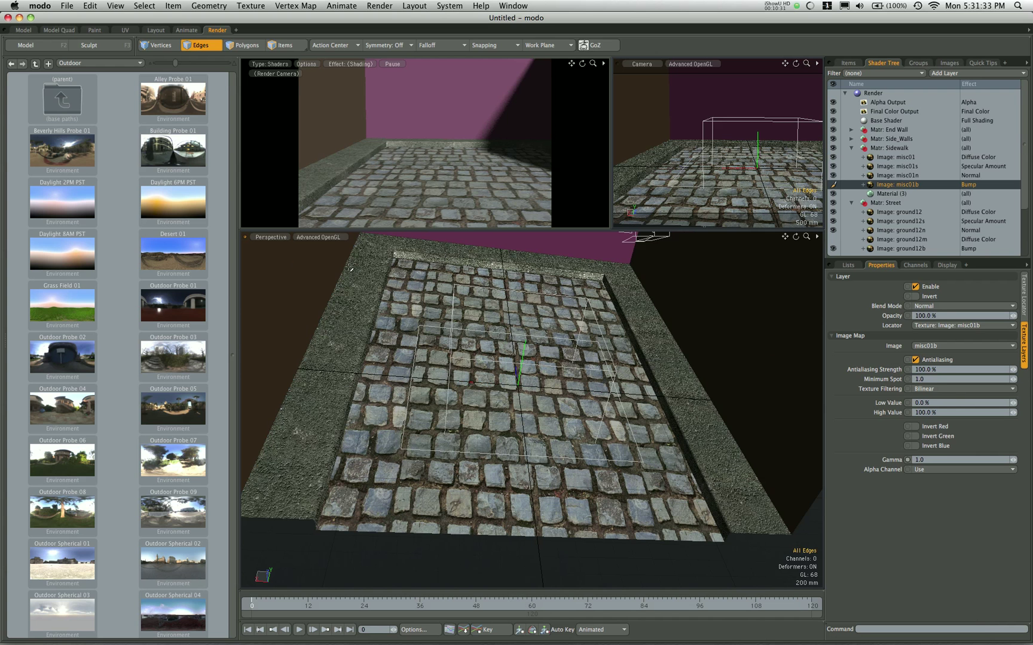
alt+drag(550, 433, 708, 432)
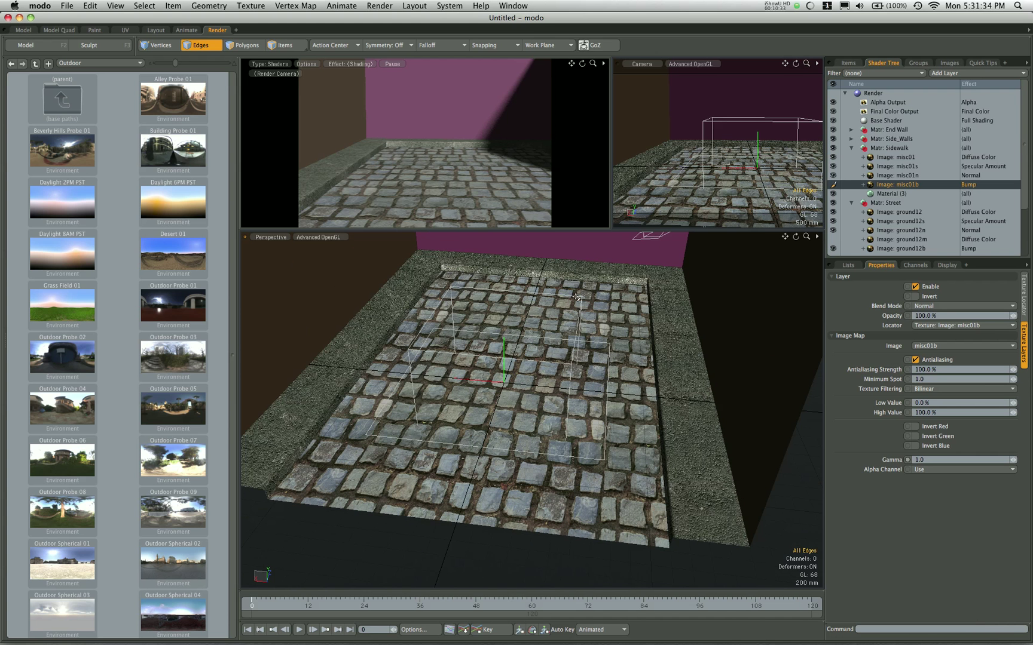
alt+shift+drag(787, 166, 744, 140)
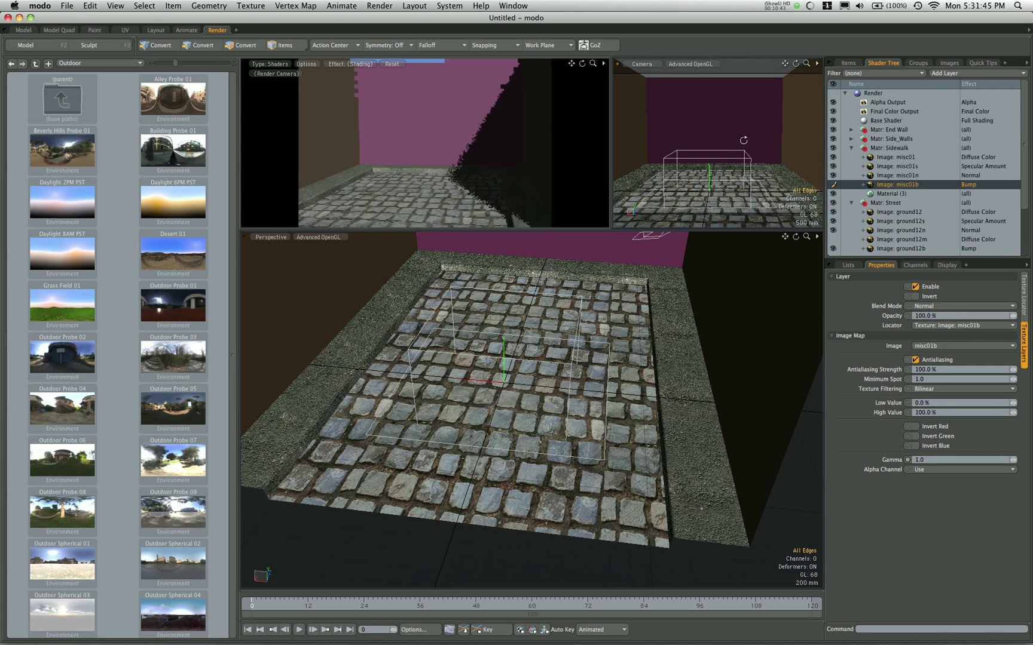
click(450, 118)
Switch to Finder and browse the Textures folder previews, settling on brick20.jpg.
key(super+Tab)
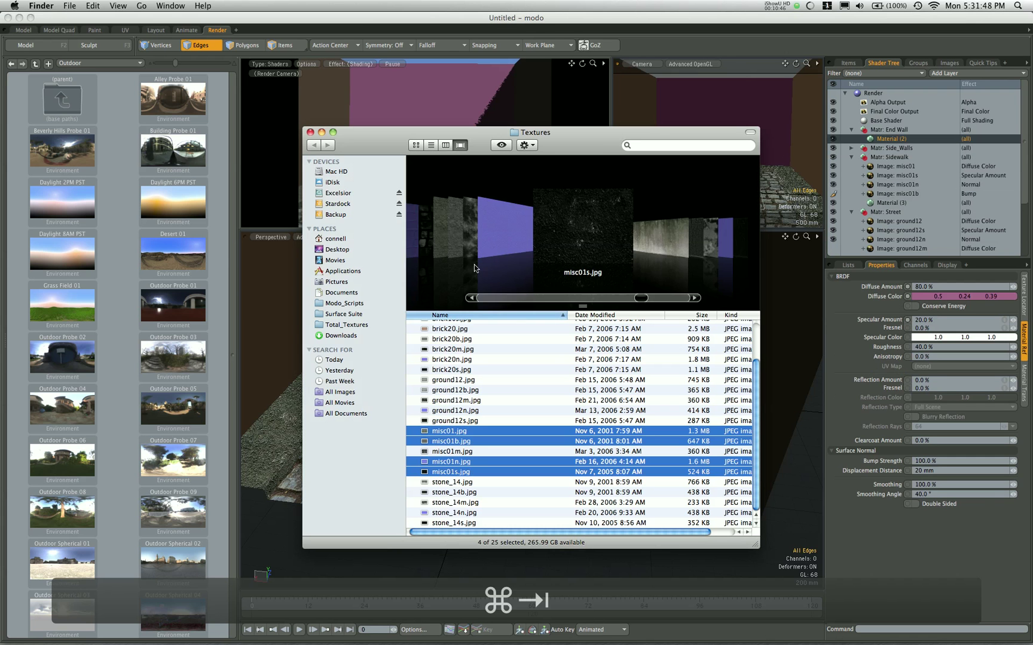
click(506, 226)
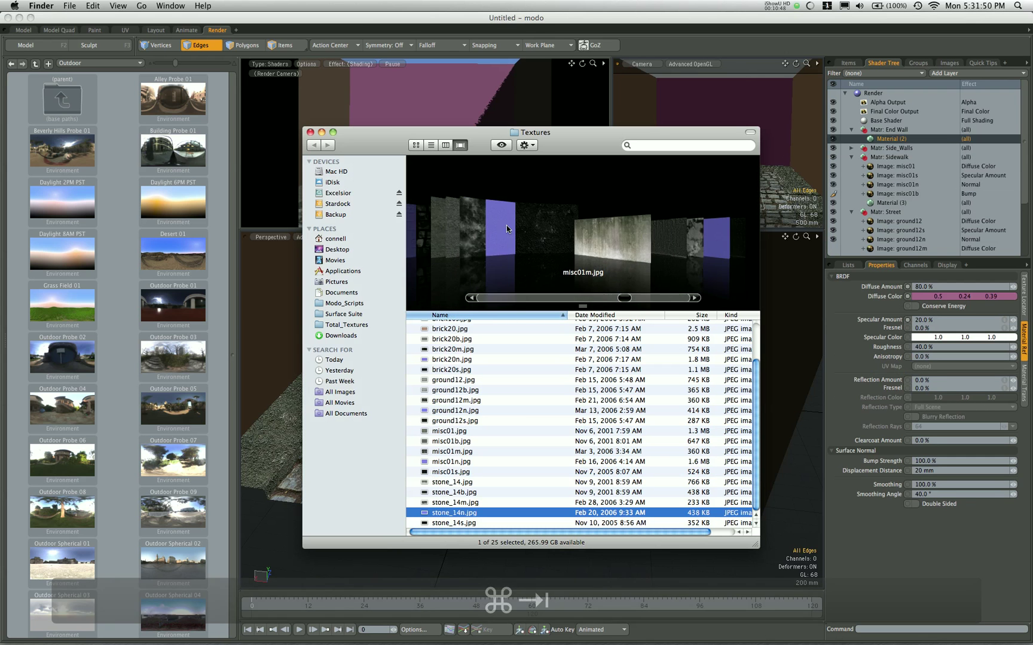
scroll(507, 227, up, 8)
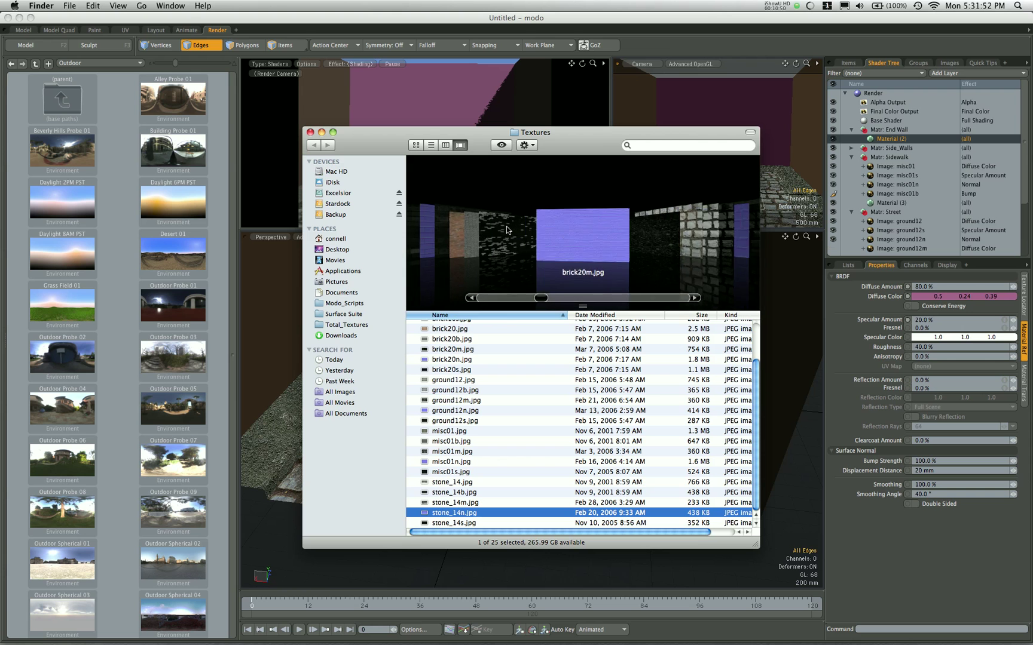
scroll(502, 227, up, 2)
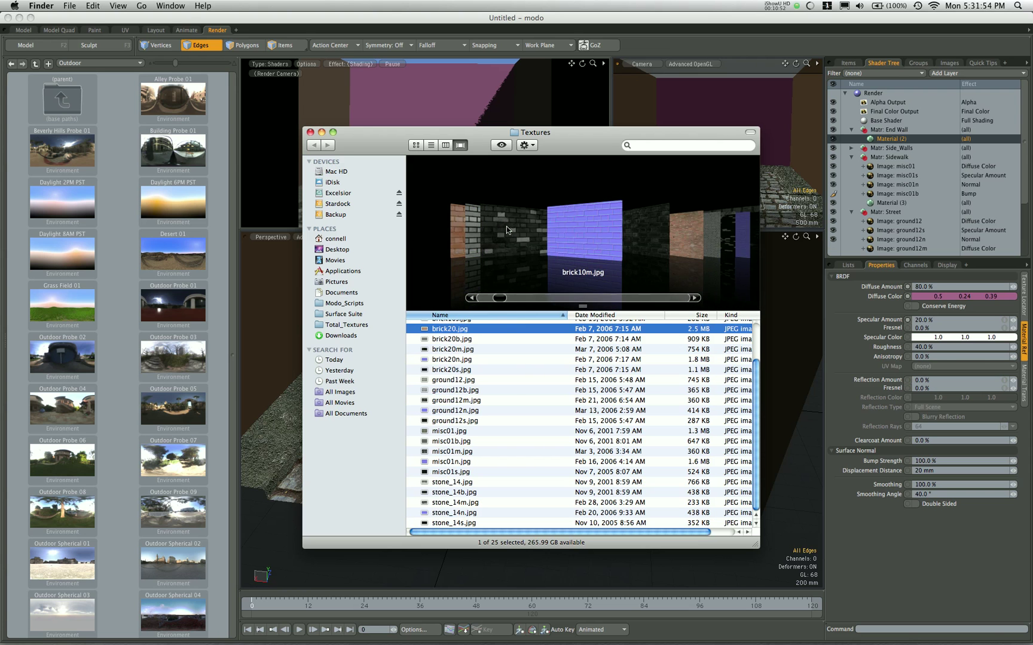
scroll(506, 226, down, 3)
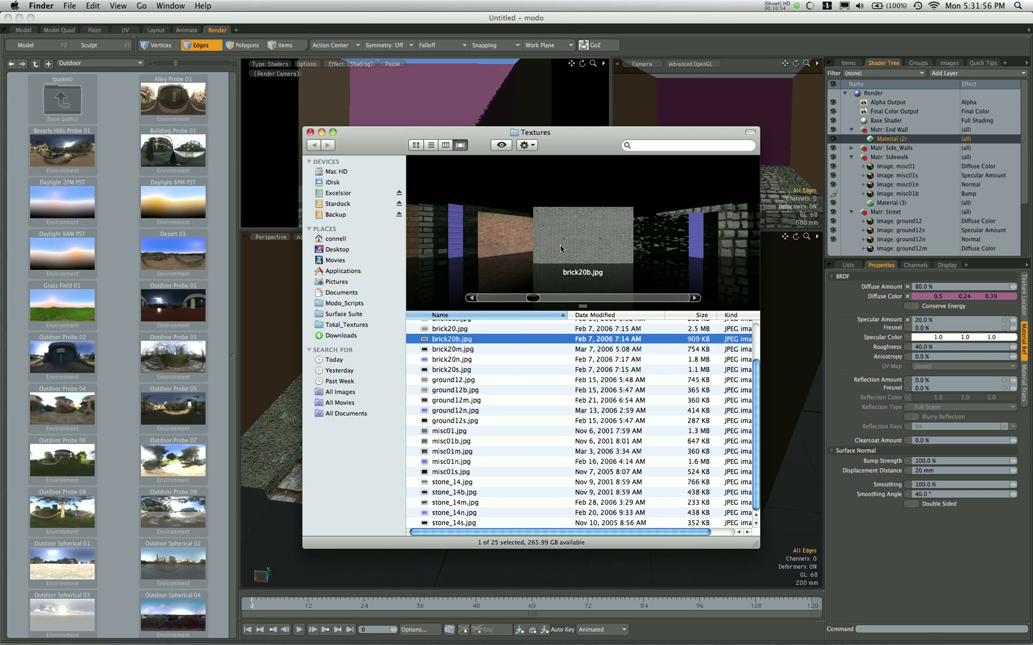
scroll(577, 245, left, 1)
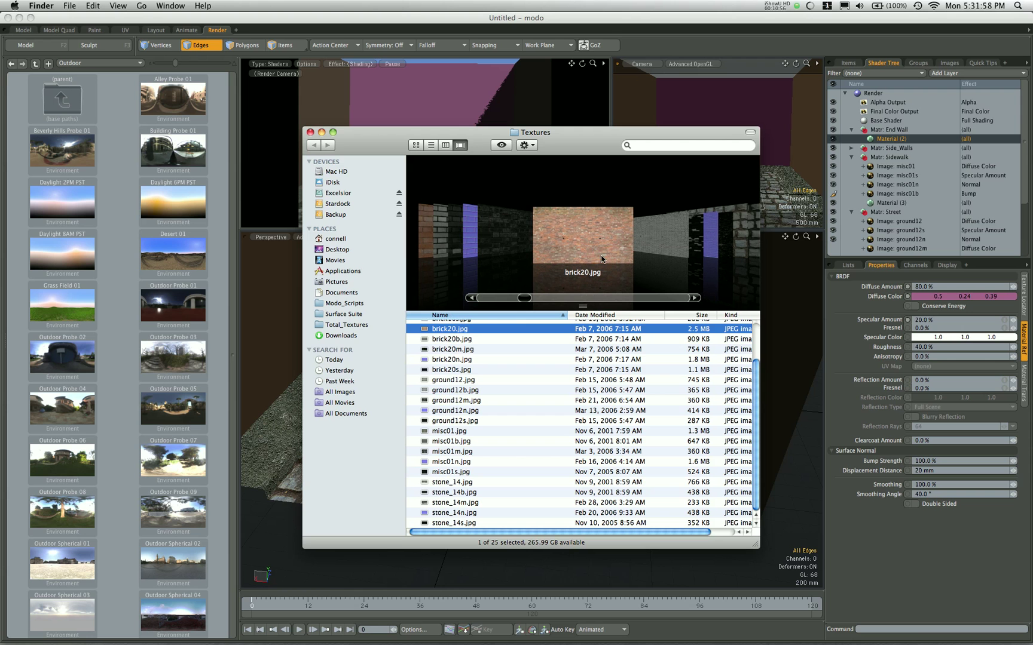
scroll(487, 340, up, 1)
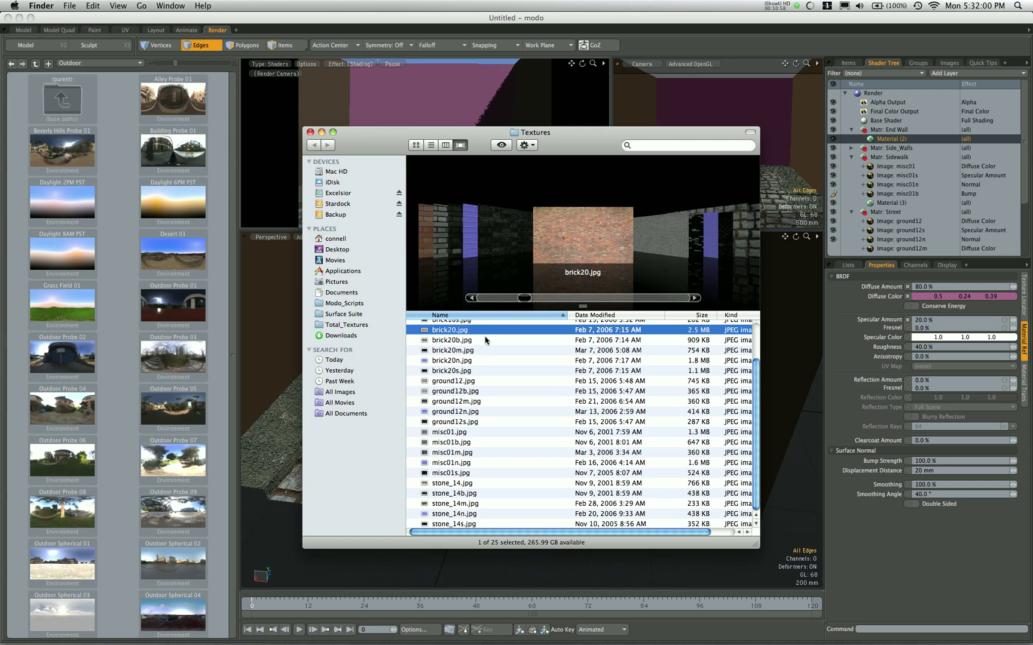
Add brick20.jpg, brick20b.jpg, brick20n.jpg and brick20s.jpg to the End Wall material and return to modo.
shift+click(457, 373)
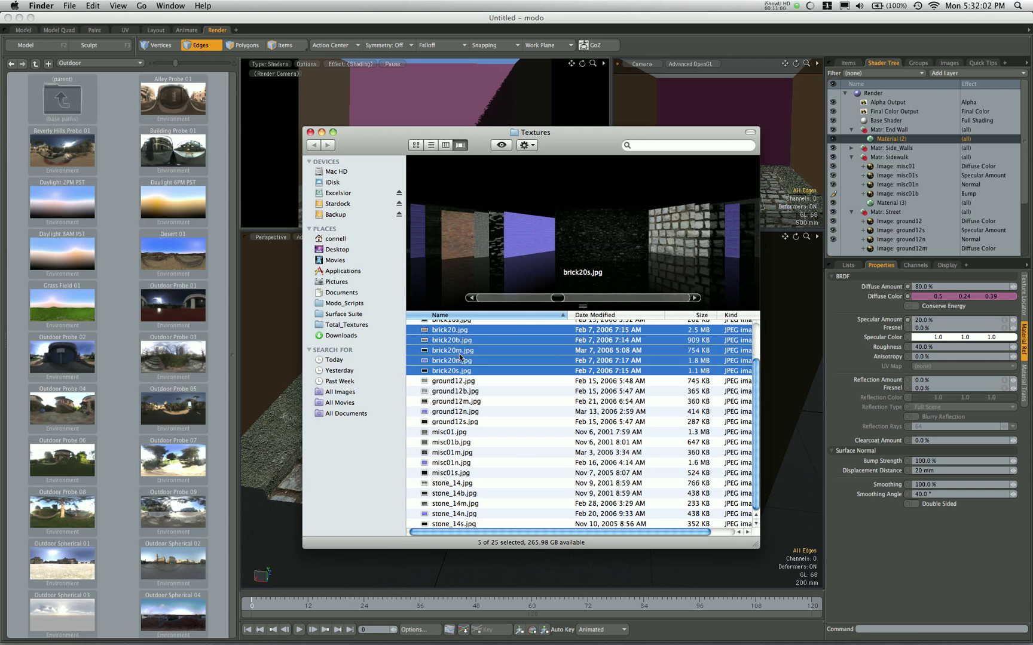
super+click(452, 351)
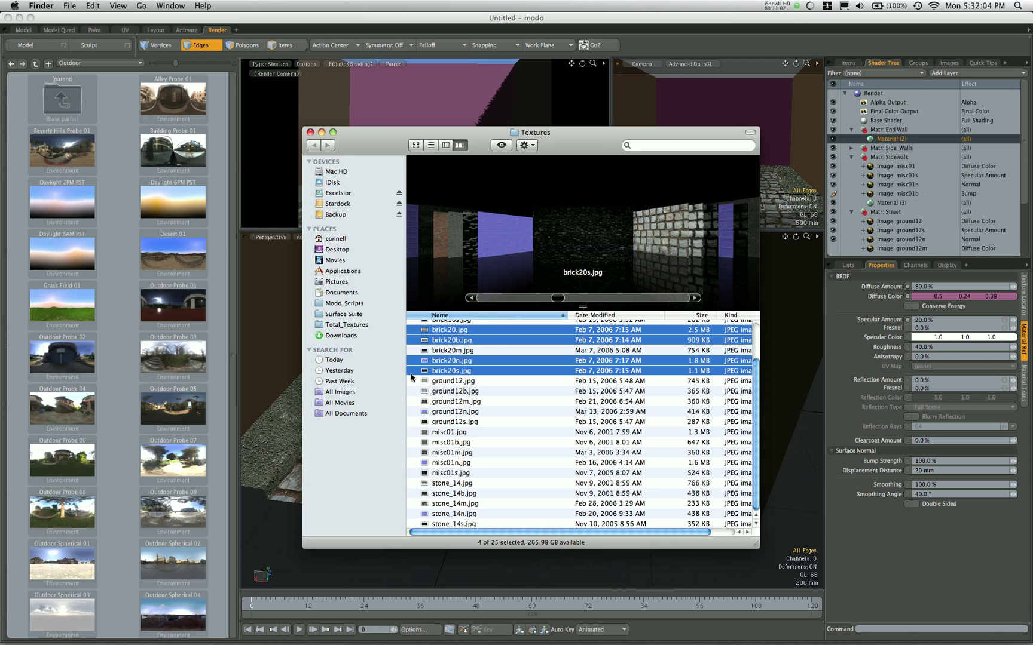
drag(424, 372, 912, 138)
click(862, 31)
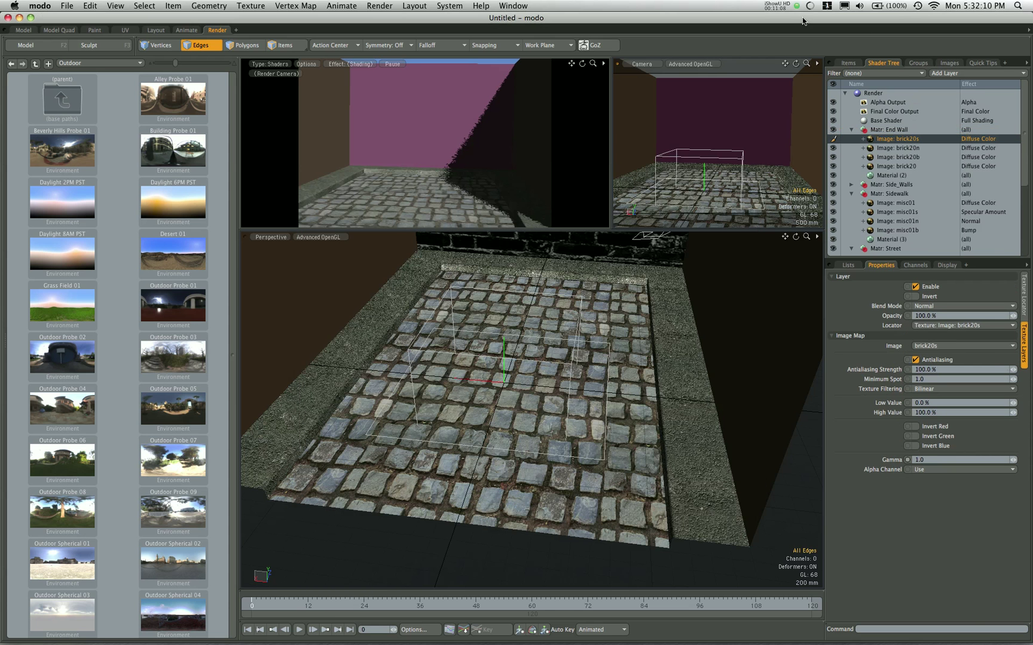
Start saving the scene under a new name and choose the Desktop's Textures folder as the destination.
key(super+shift+s)
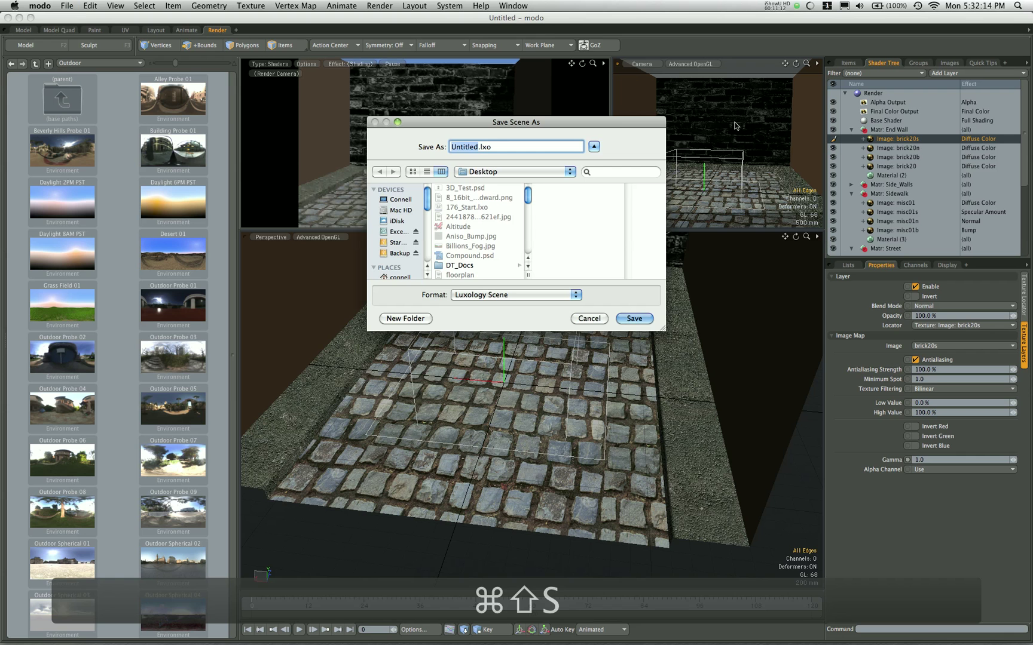
scroll(454, 244, down, 3)
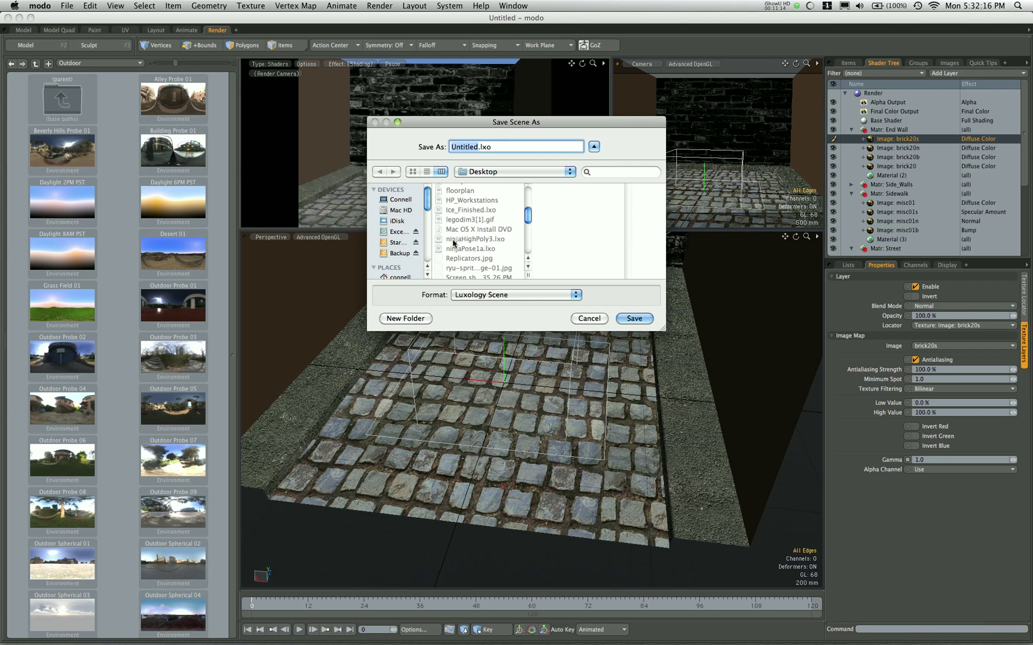
scroll(454, 244, down, 2)
click(459, 252)
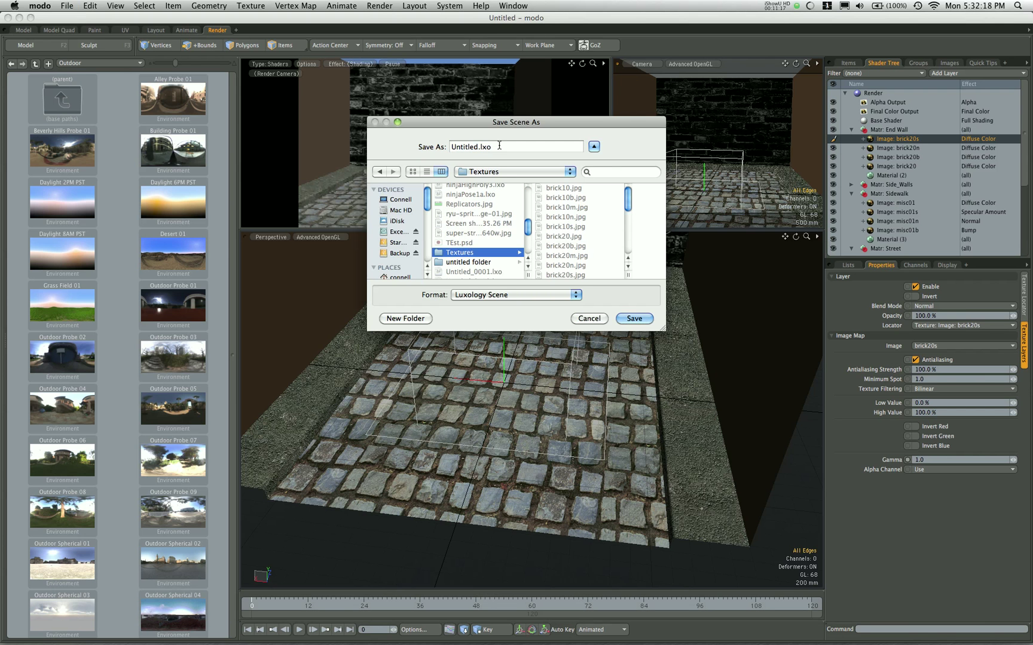
Name the scene Texture_Practice1.lxo and save it as a Luxology Scene.
double_click(473, 147)
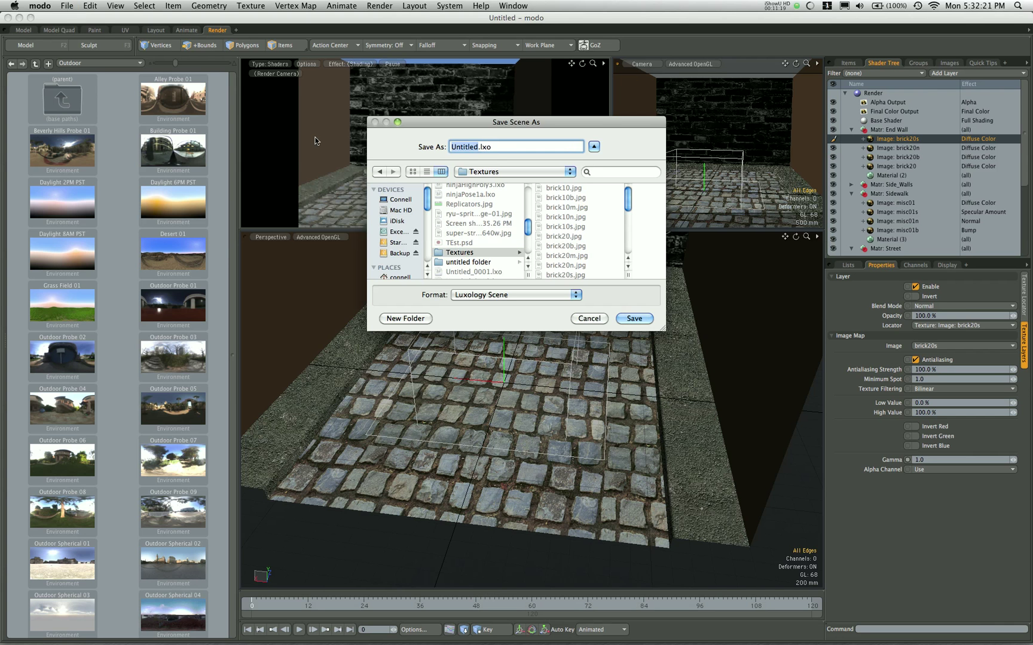
text(TExture_Pr)
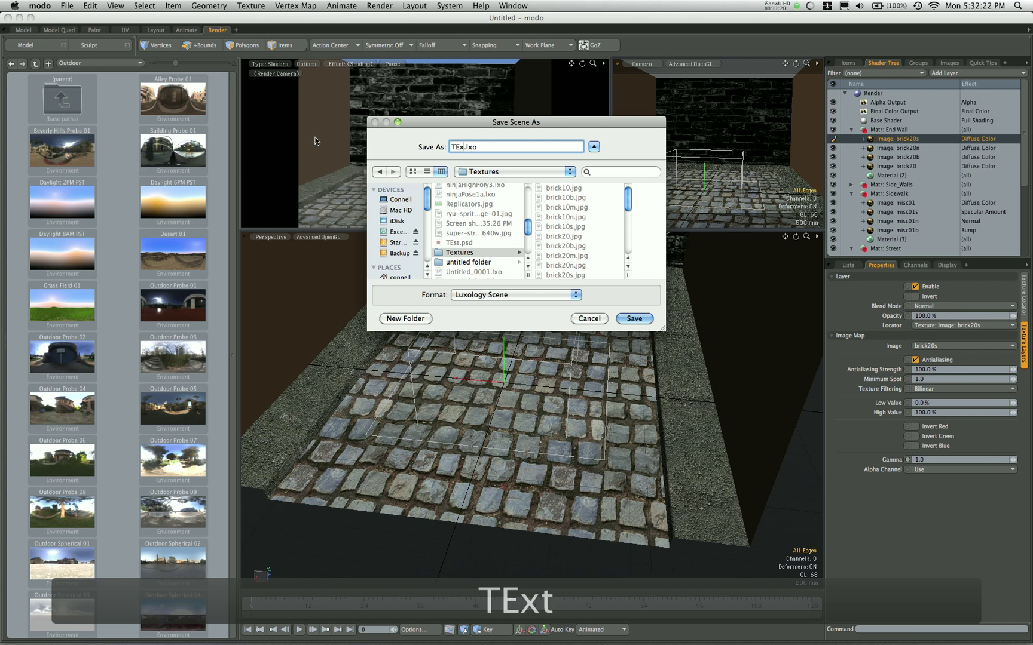
text(acti)
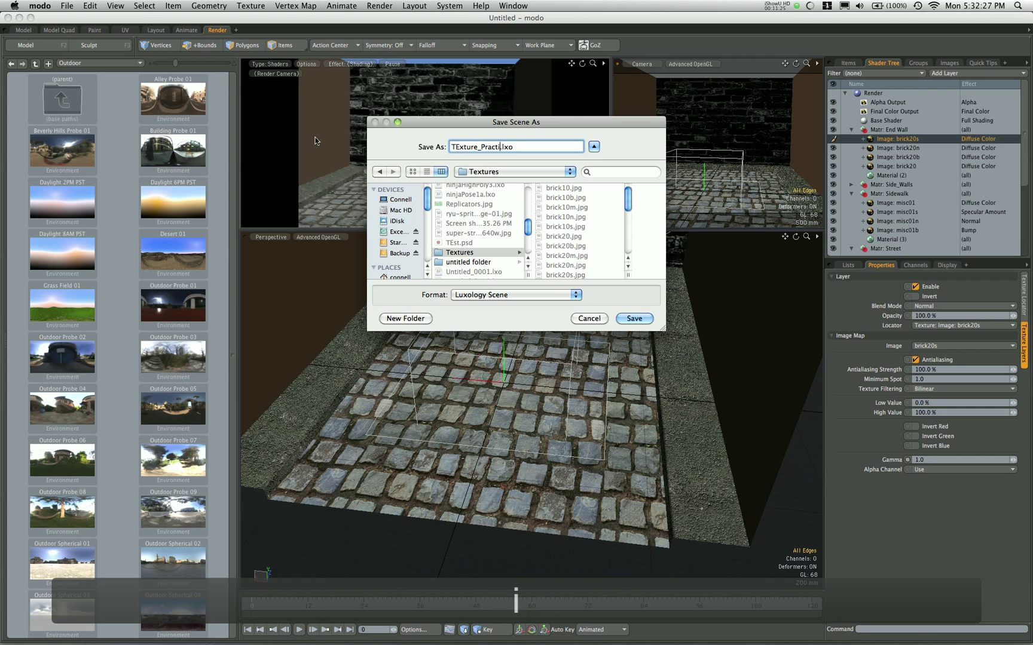
text(ce)
key(Right)
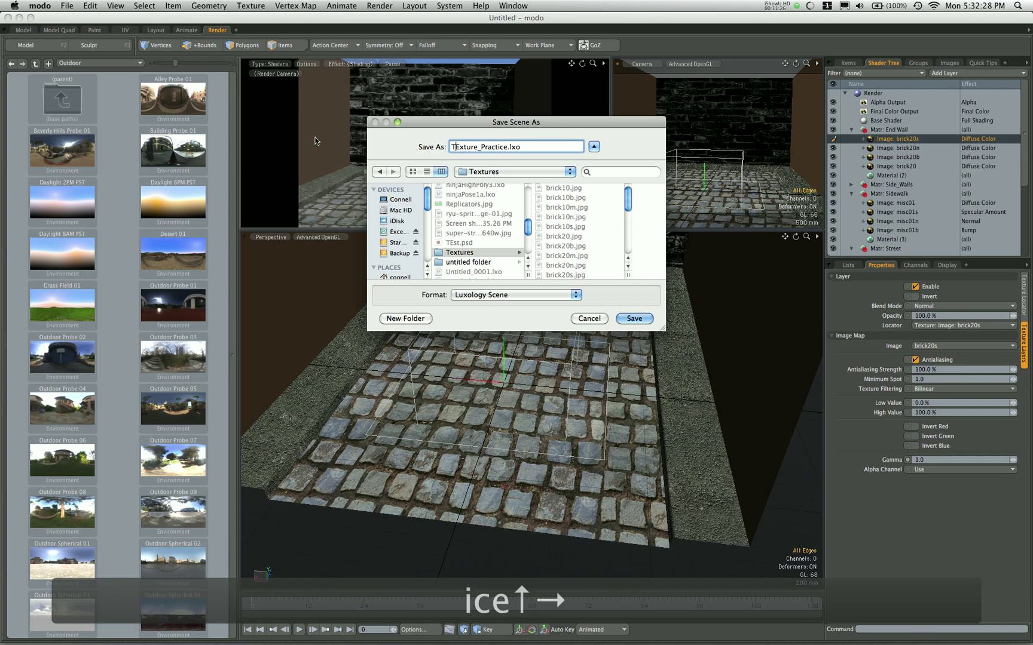
key(Right)
key(BackSpace)
text(e)
key(Down)
key(Left)
key(Left)
key(Left)
key(Left)
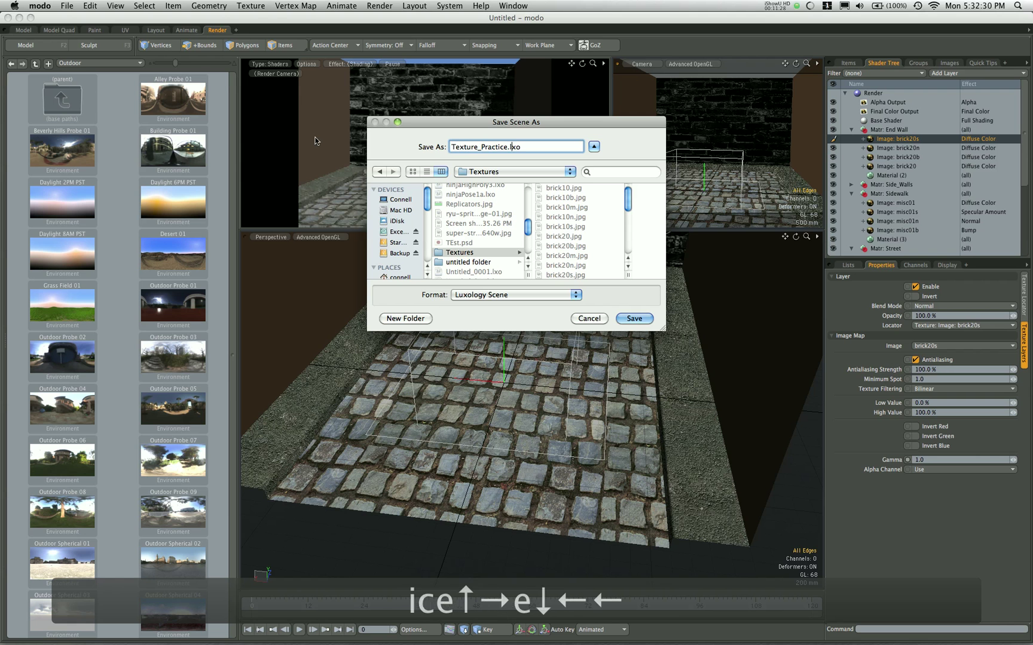
text(1)
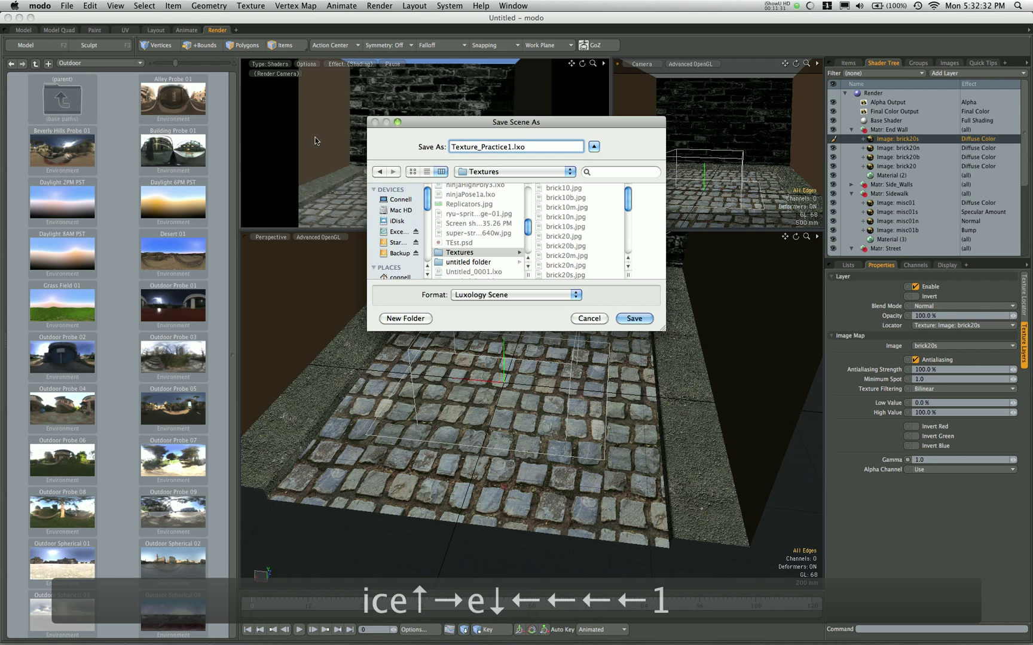
key(Return)
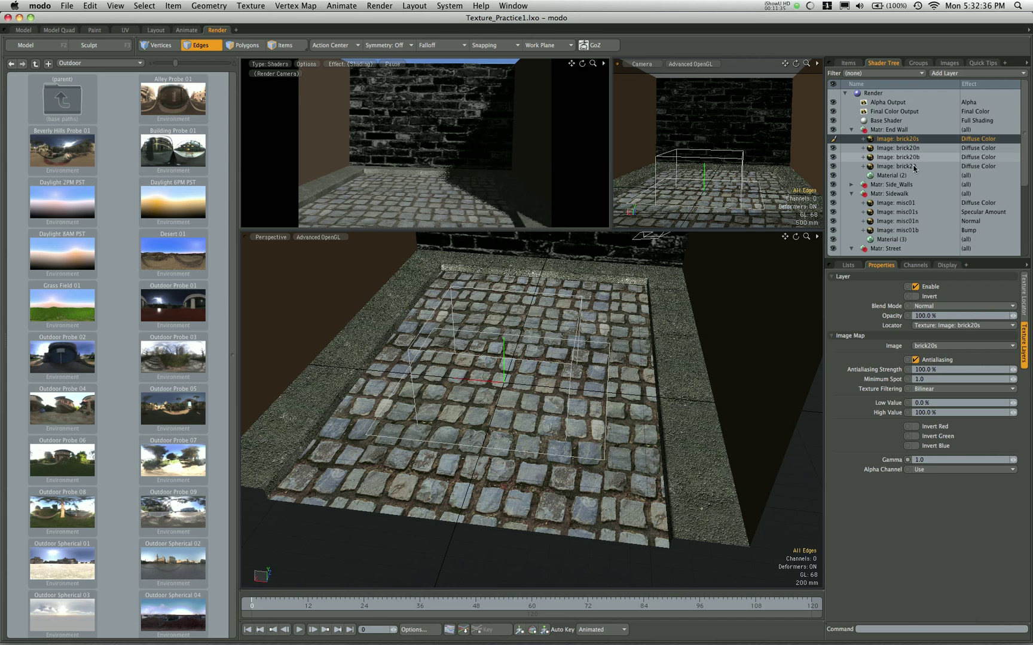
Move the brick20 image above the other End Wall images and set the projection type of all four to Planar.
drag(914, 166, 911, 135)
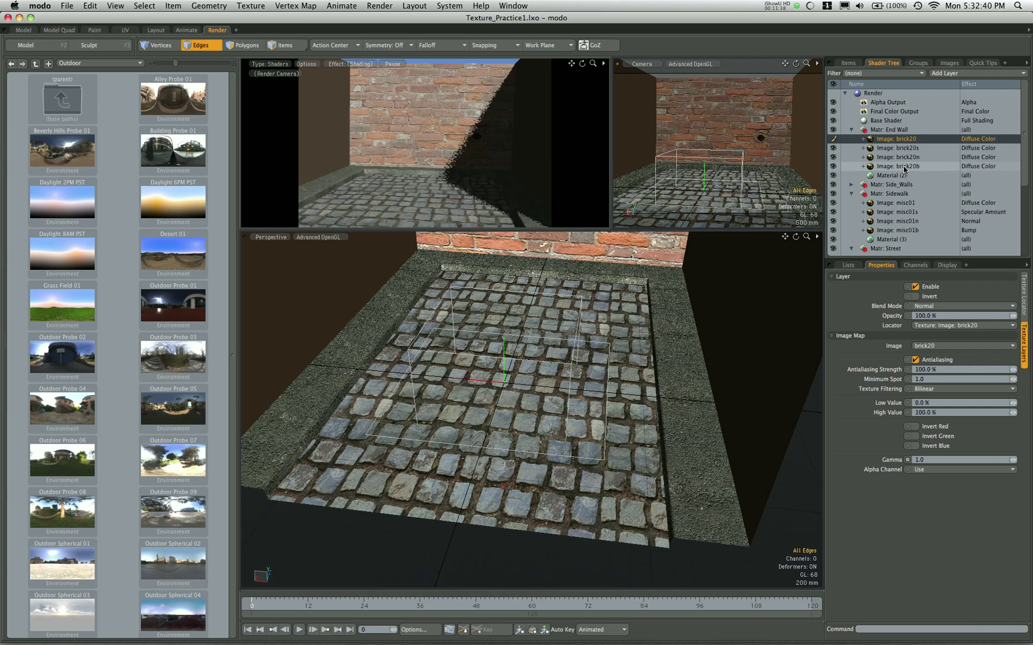
click(882, 167)
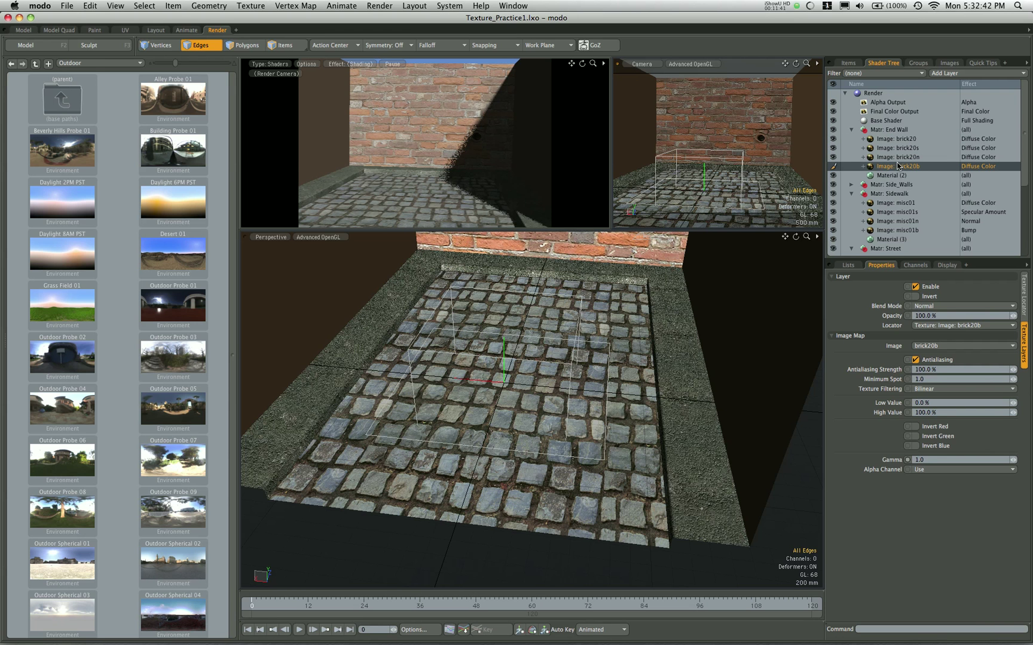
shift+click(897, 139)
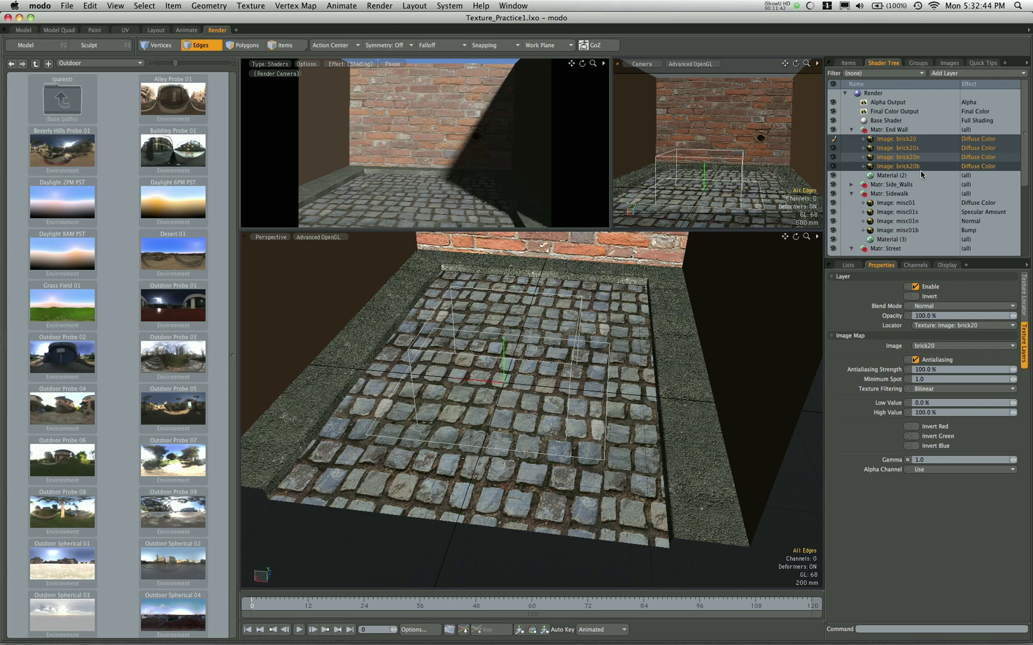
click(1022, 306)
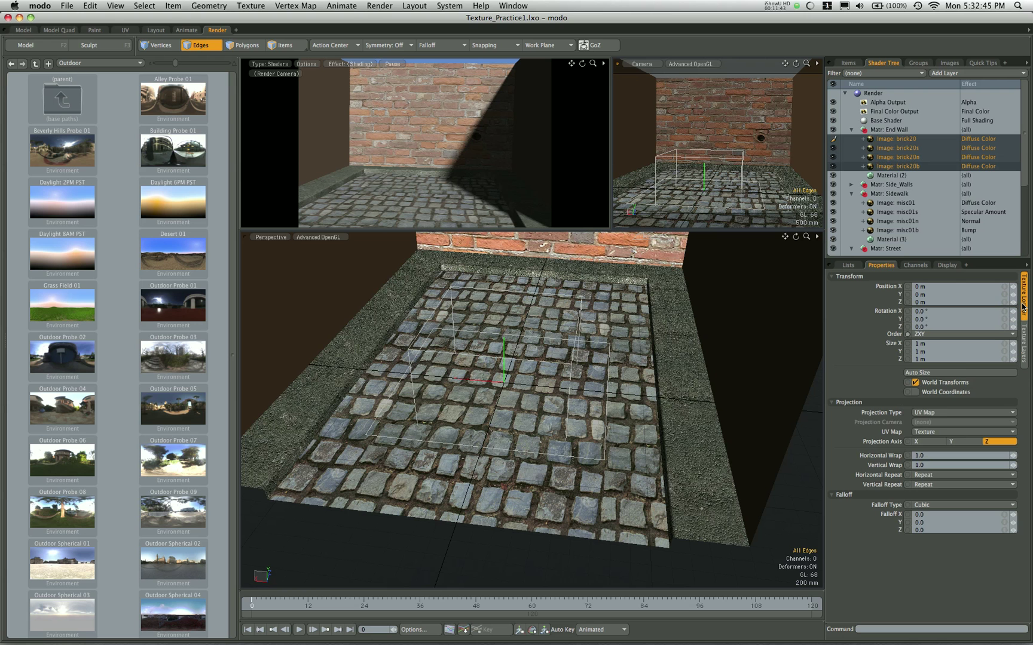
click(943, 413)
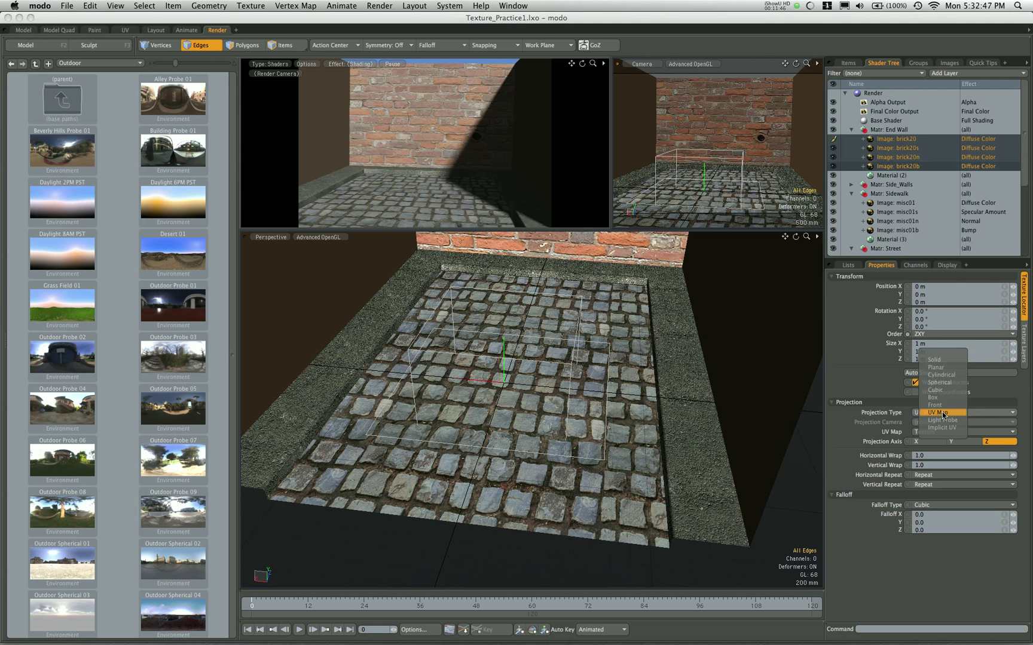
click(937, 367)
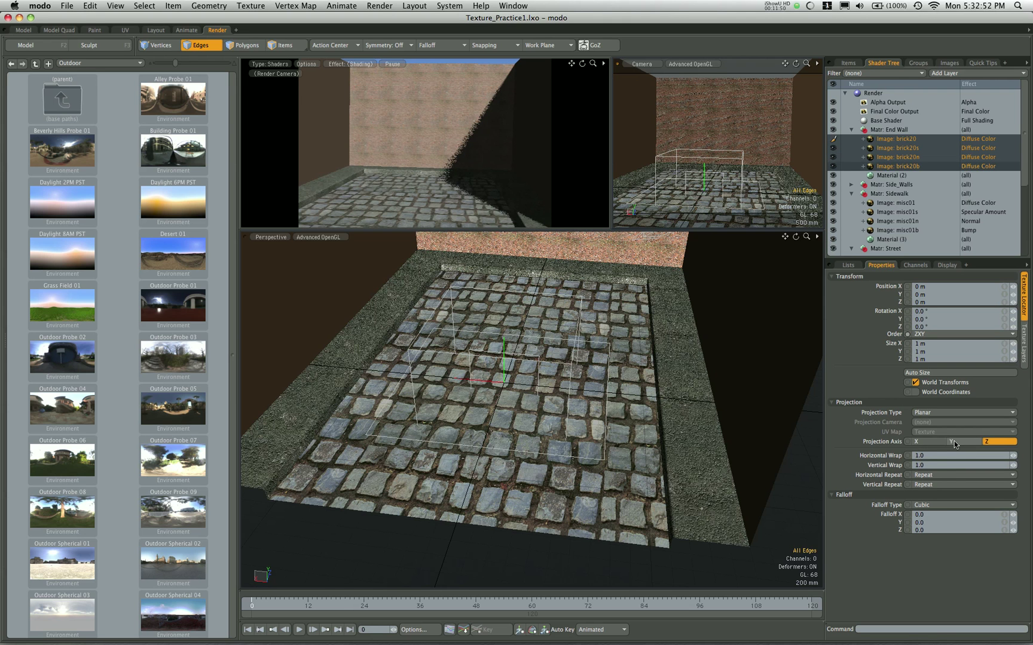
Set the projection axis of the four End Wall brick20 images to Z and auto-size them to the wall.
click(920, 442)
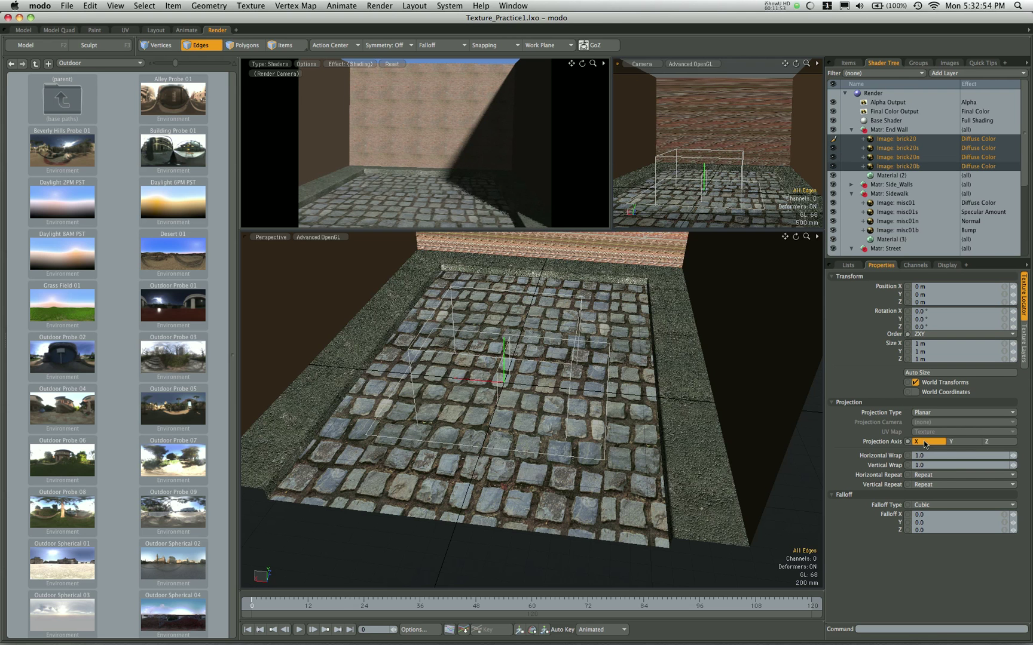
click(1003, 445)
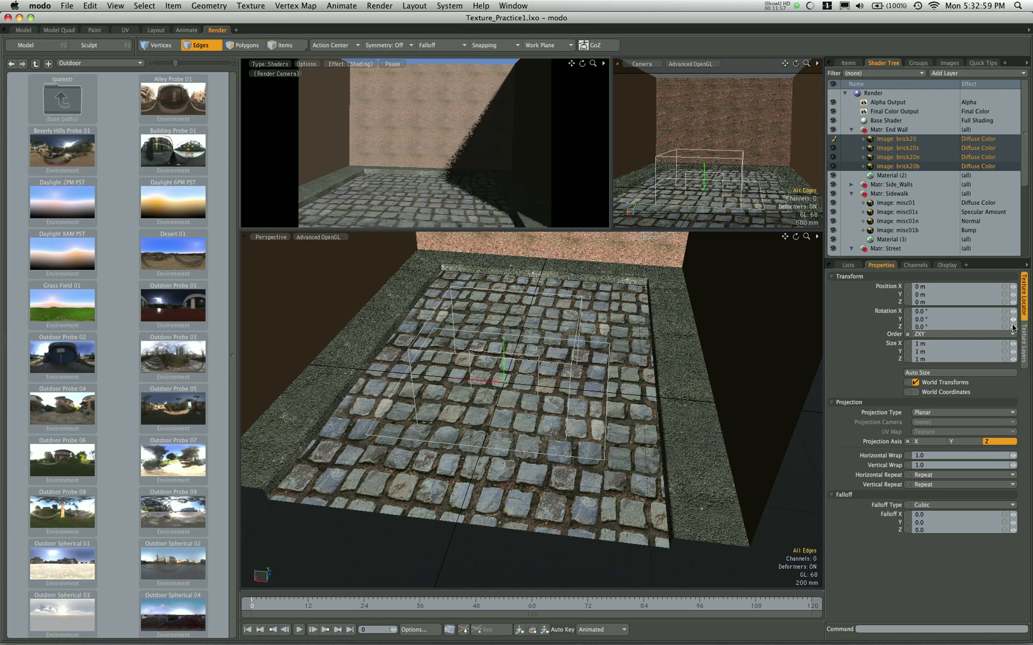
click(1025, 356)
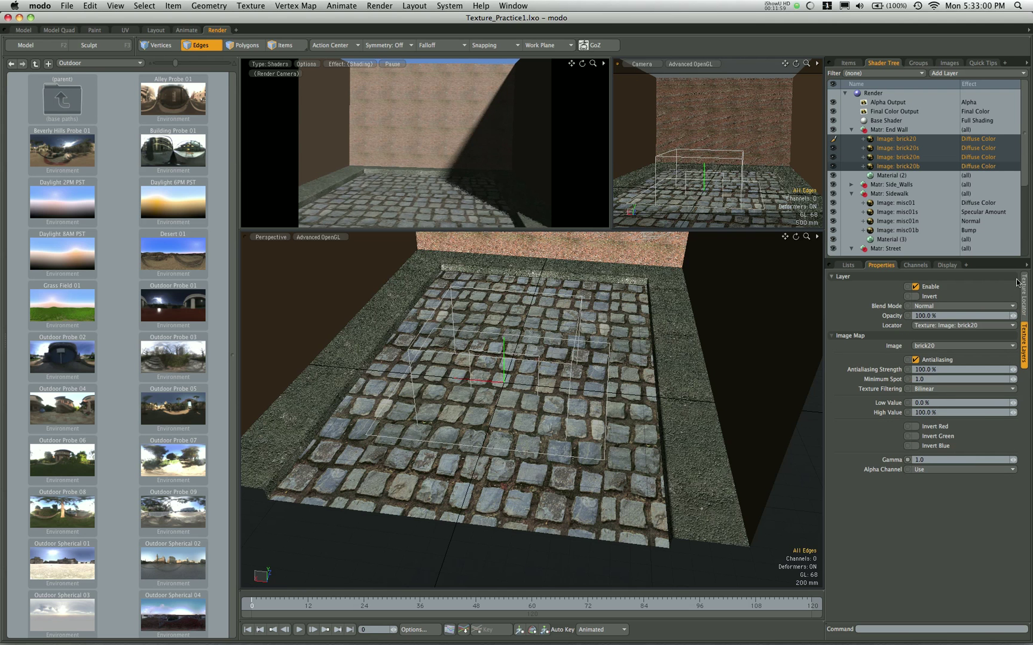
click(1025, 294)
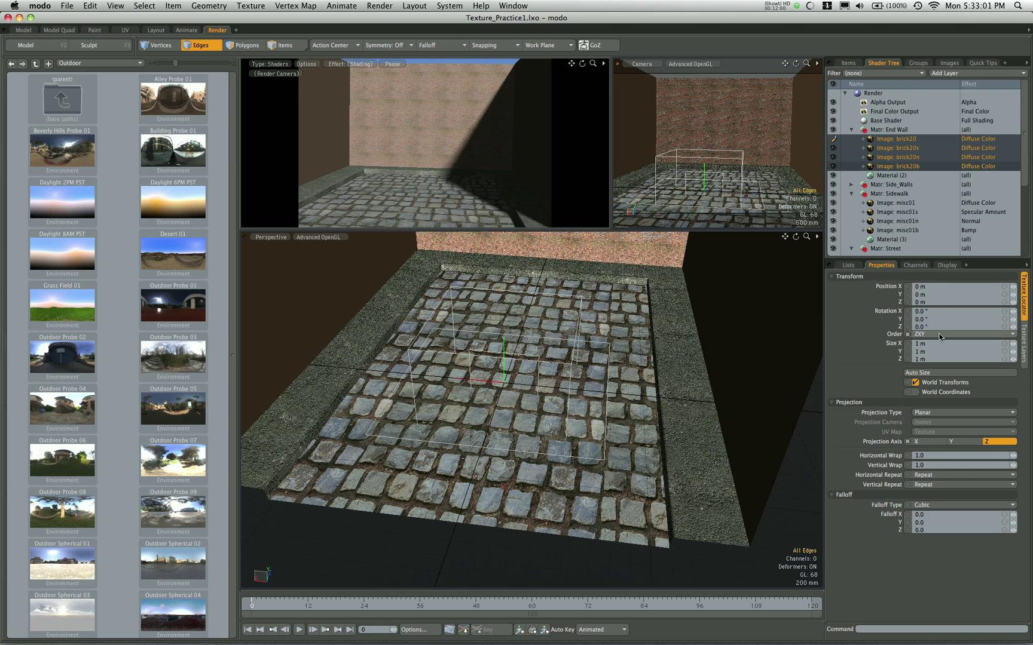
click(929, 373)
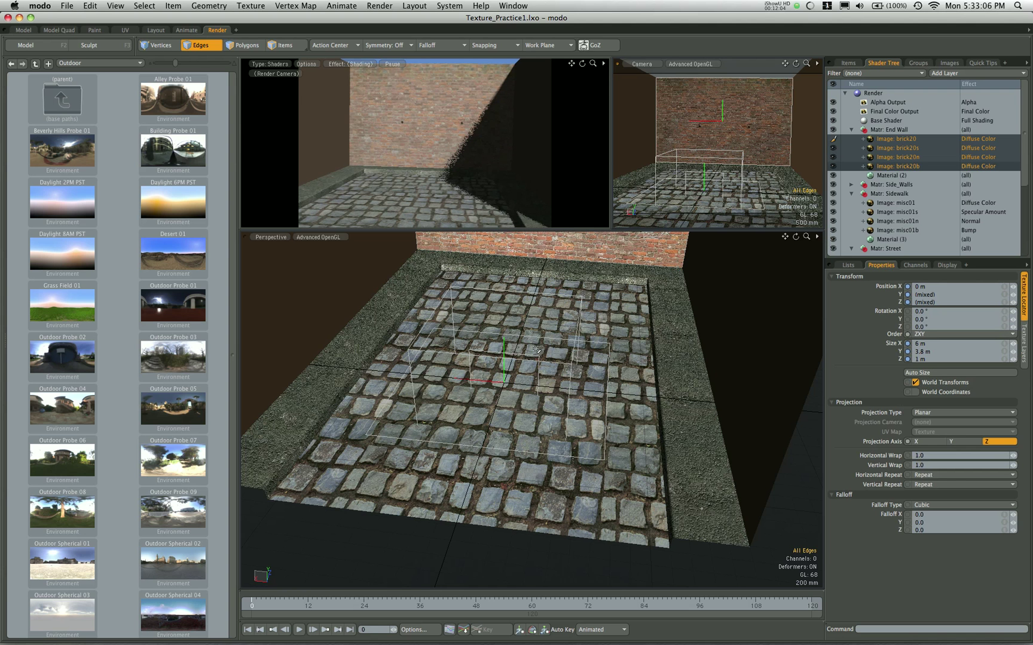
Examine the brick texture's scale and detail on the end wall up close and from farther back.
mouse_move(536, 350)
alt+mouse_down()
mouse_move(541, 281)
mouse_move(542, 350)
alt+mouse_up()
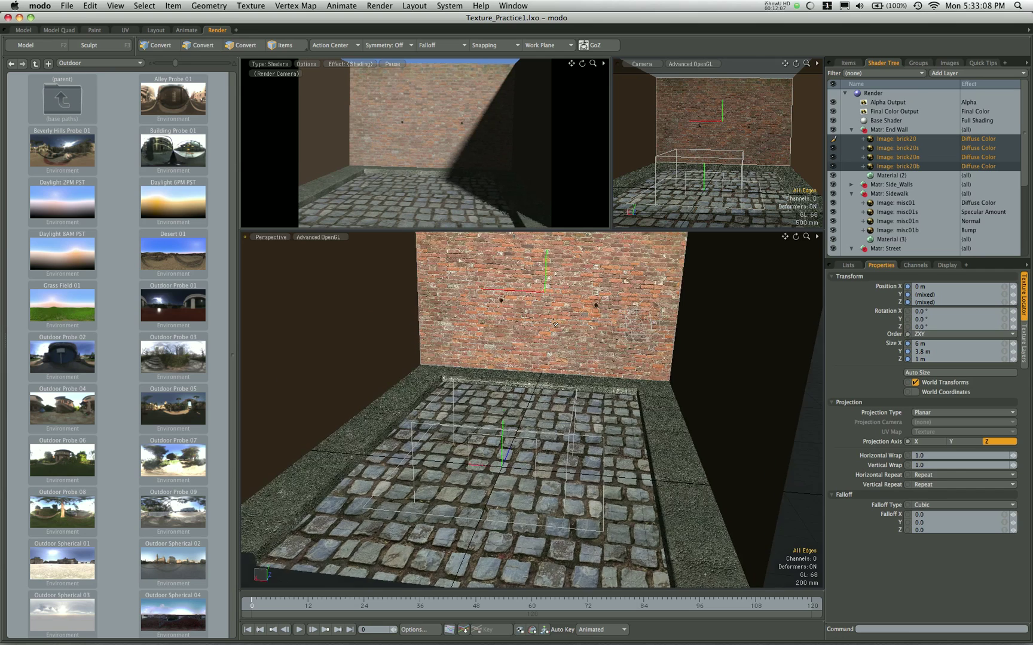
scroll(547, 295, up, 5)
alt+shift+drag(542, 291, 541, 323)
scroll(628, 346, up, 3)
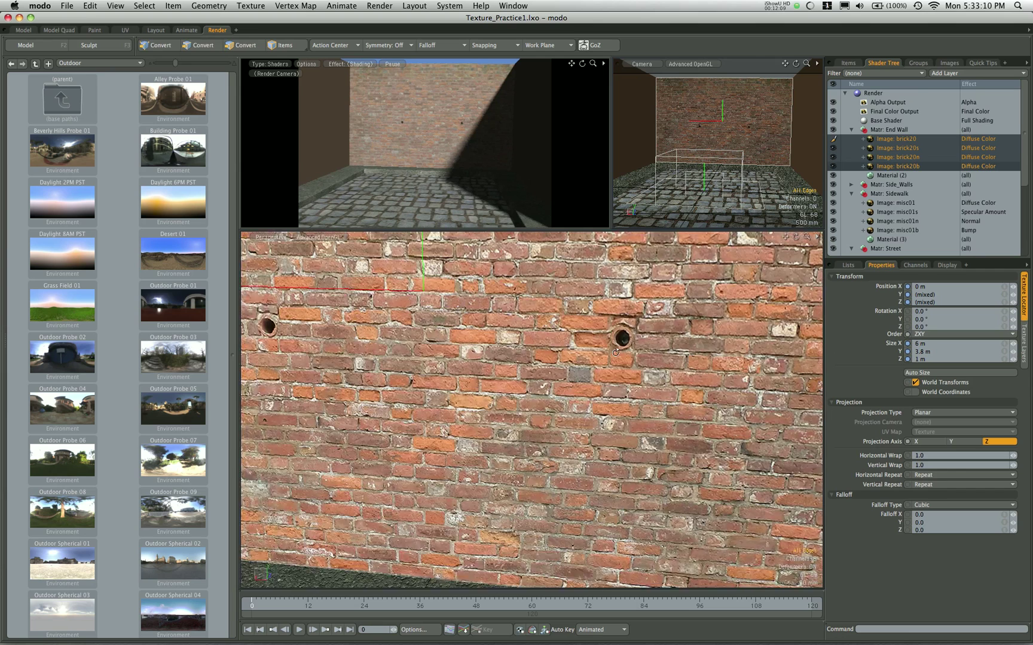
alt+drag(626, 342, 609, 377)
scroll(607, 348, down, 2)
scroll(607, 348, down, 5)
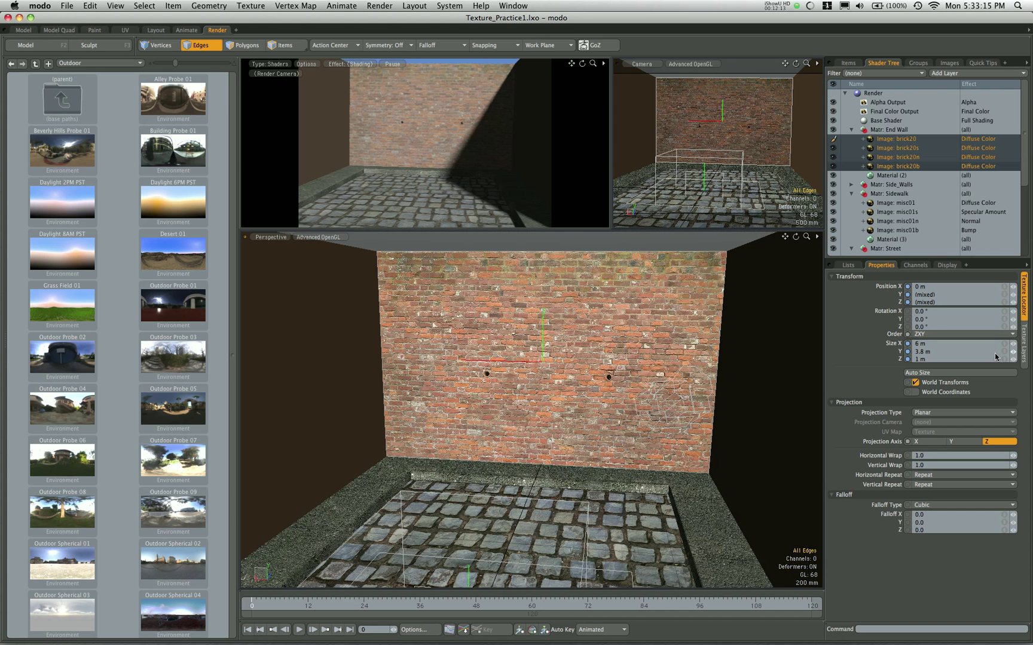
Stretch the four brick20 images horizontally to a Size X of about 6.67 m, undoing the trial change to Size Y.
drag(1015, 355, 1015, 347)
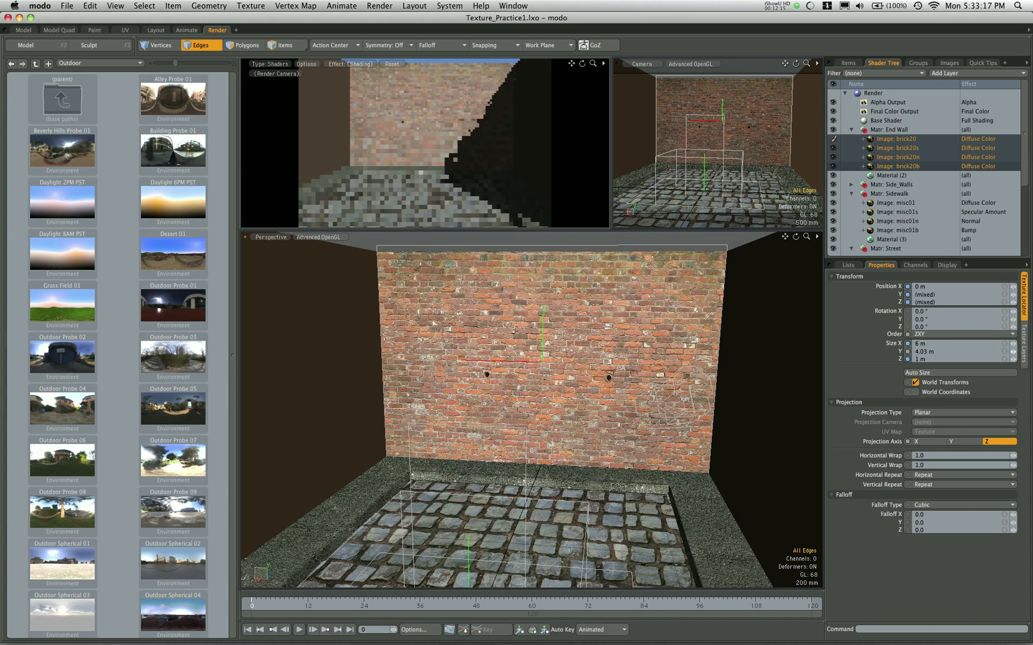
key(super+z)
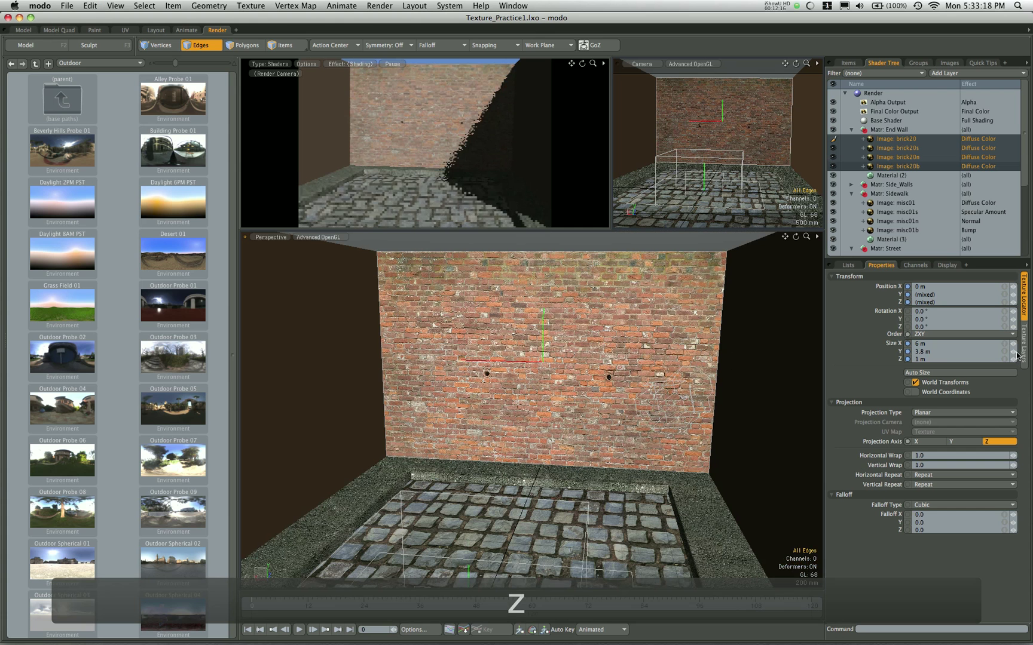
drag(1014, 348, 1019, 344)
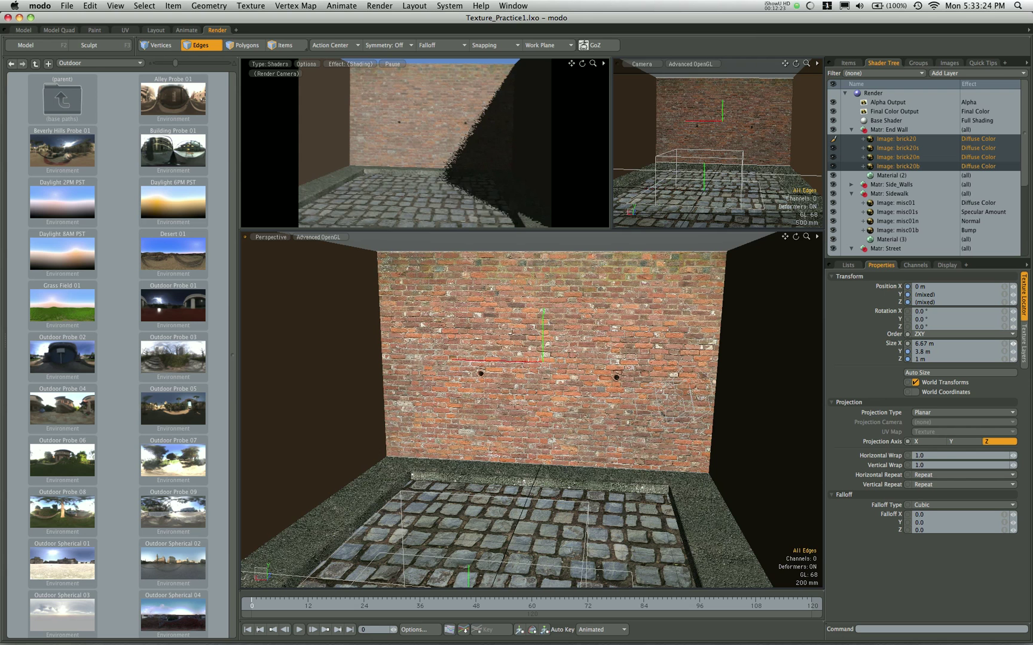
alt+drag(740, 382, 601, 330)
key(q)
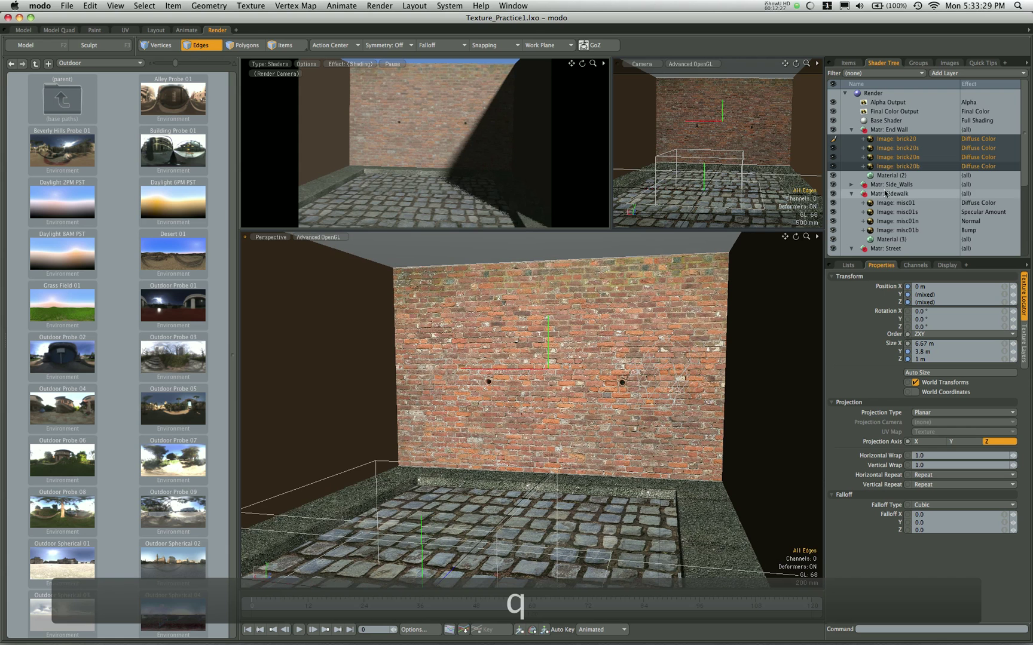
Set the End Wall image effects: brick20s to Specular Amount, brick20n to Normal and brick20b to Bump.
click(970, 149)
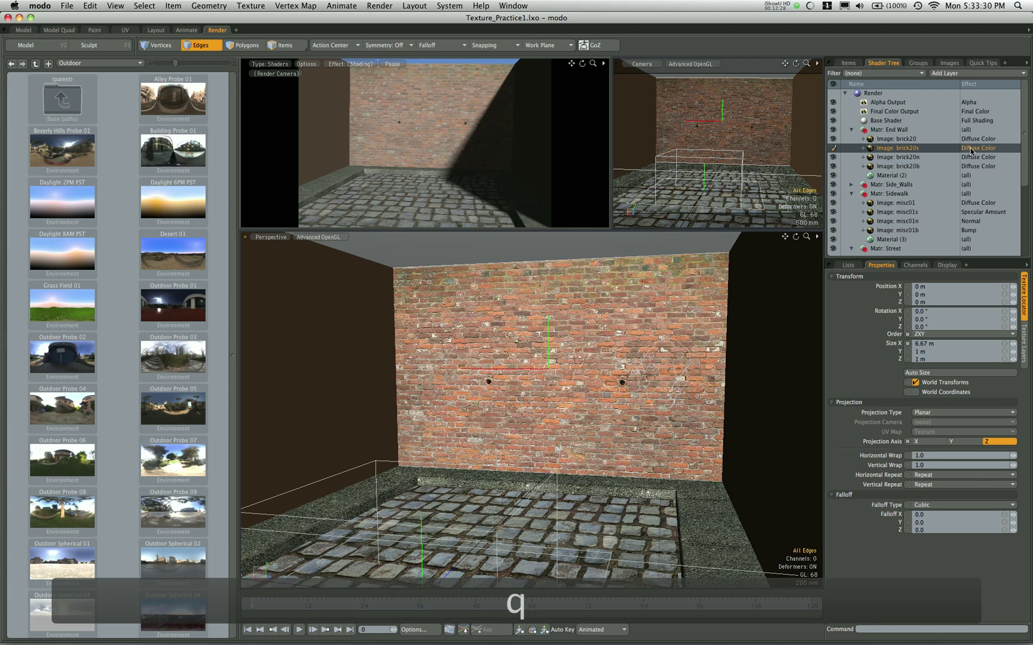
click(971, 149)
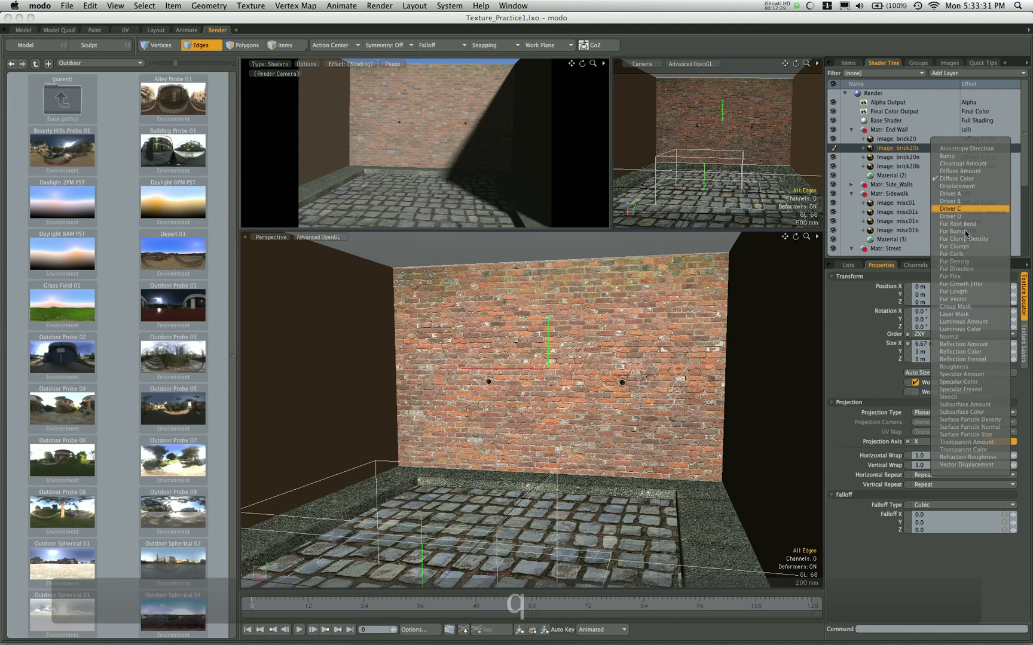
click(967, 379)
click(983, 157)
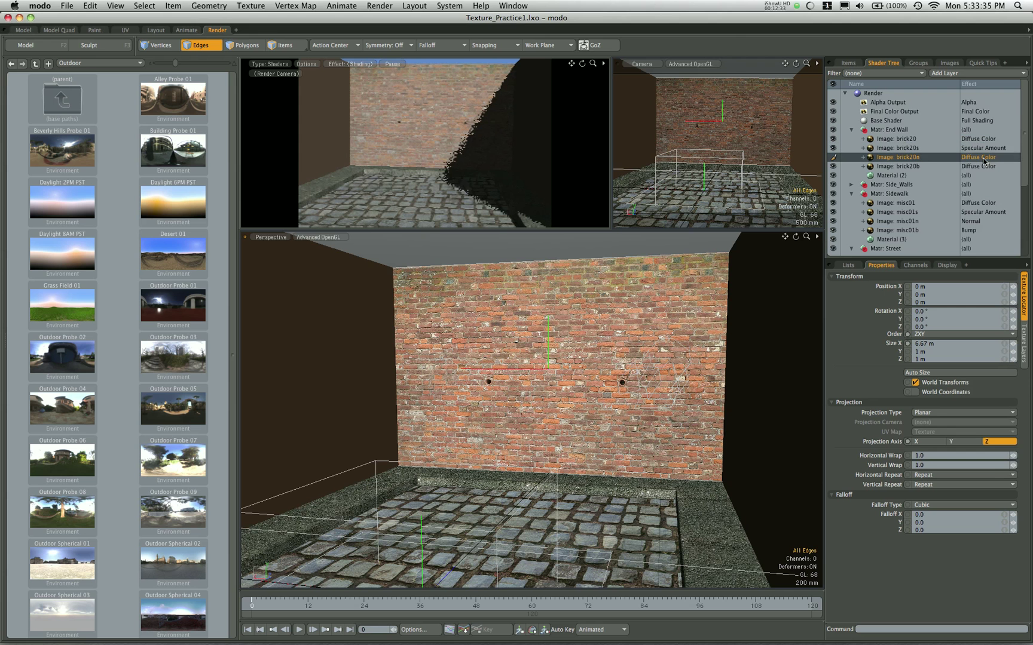
click(984, 158)
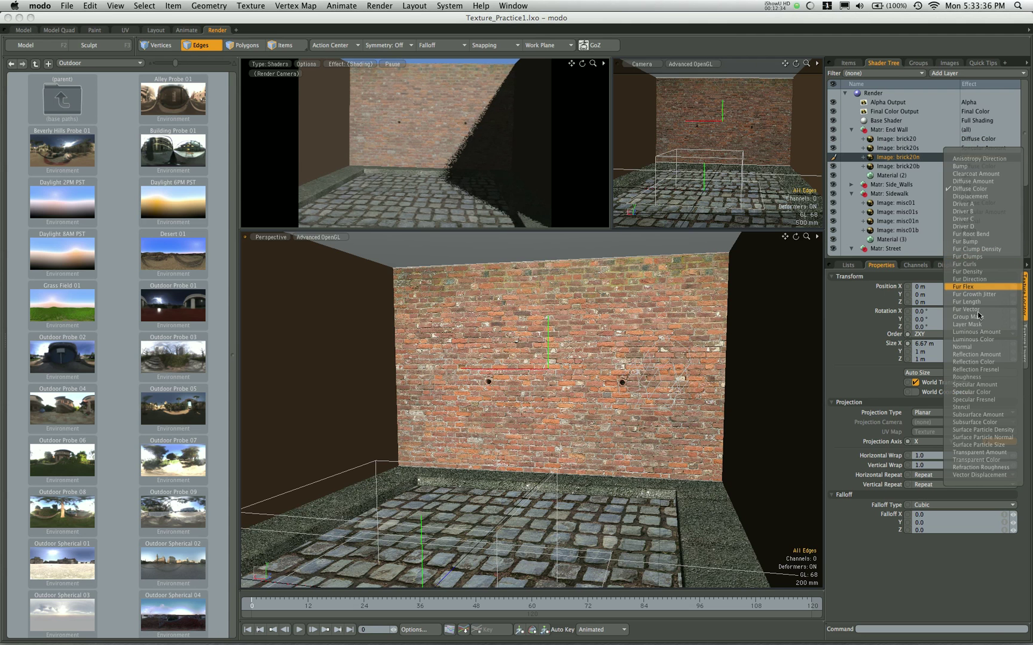
click(984, 346)
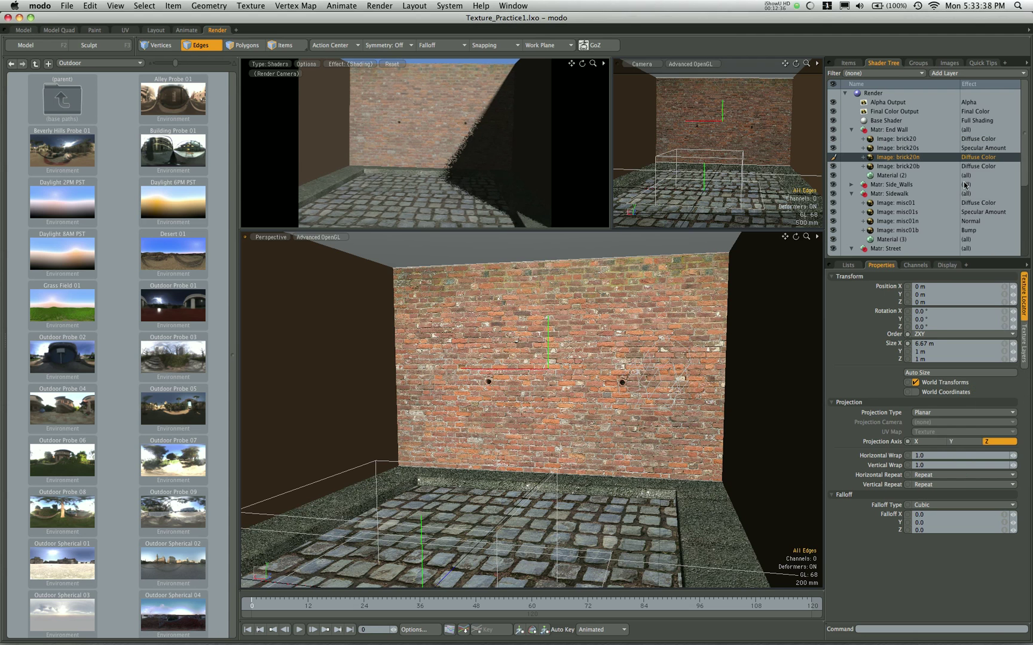
click(977, 166)
click(976, 166)
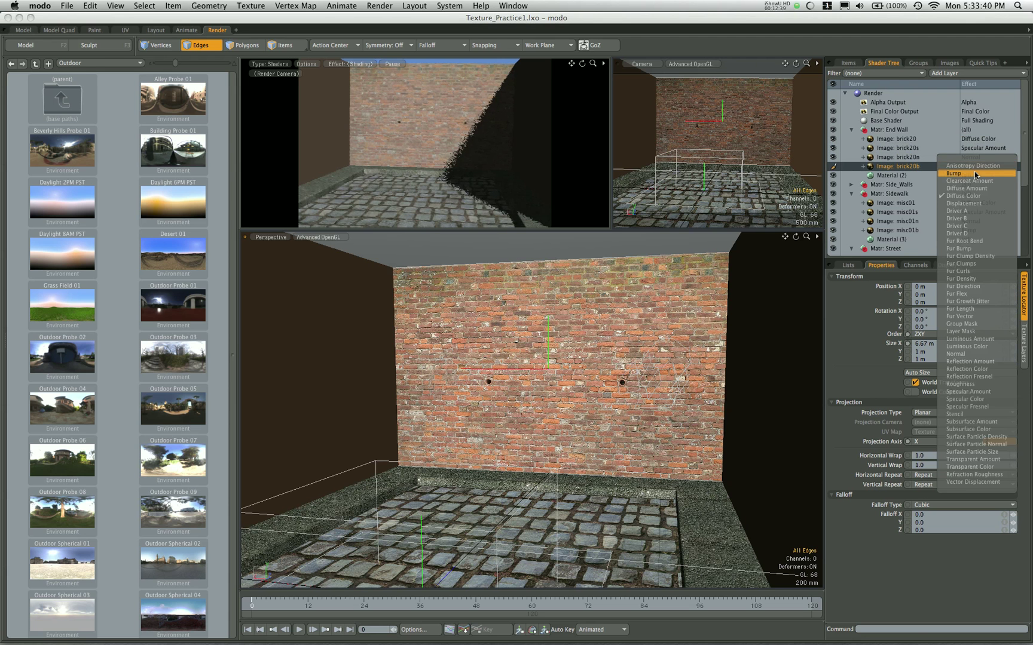
click(974, 172)
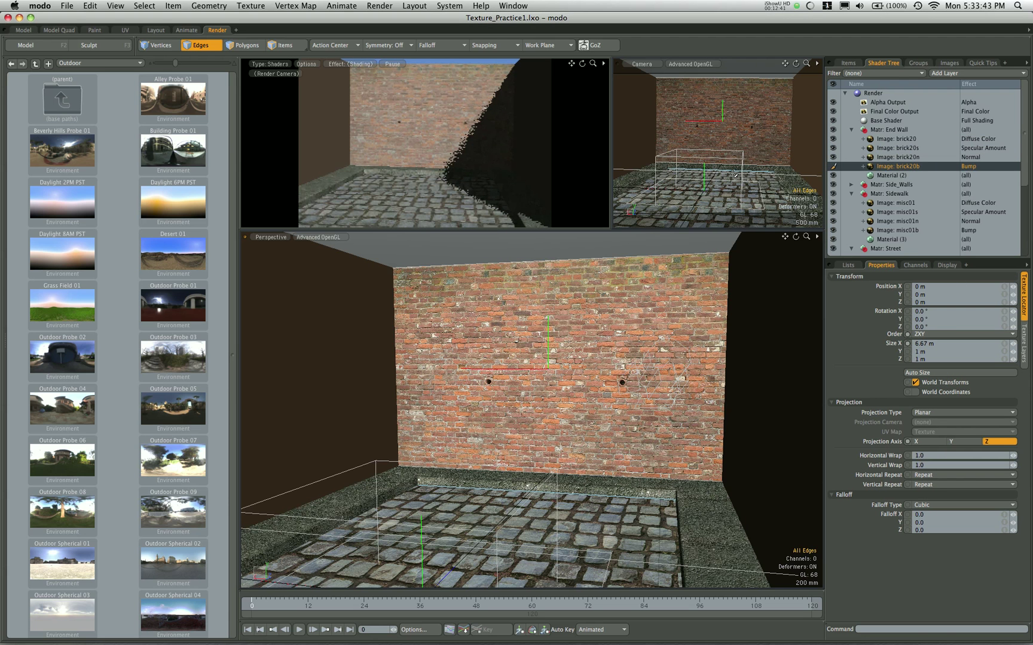
Pick the side wall's material in the render preview and switch to the Textures folder in Finder.
alt+drag(737, 170, 722, 170)
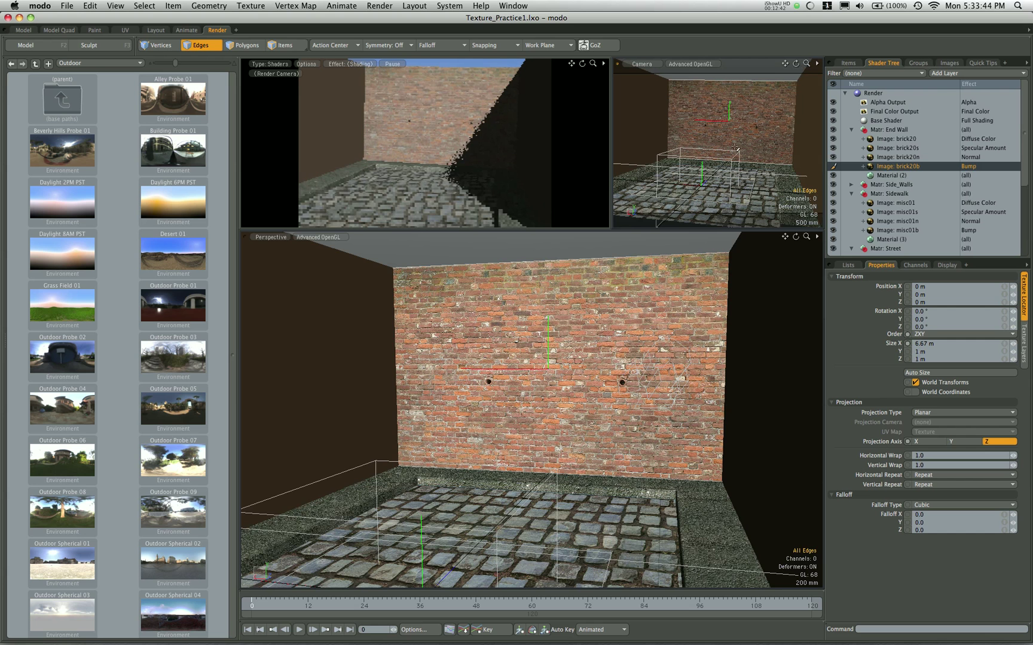
scroll(440, 341, down, 3)
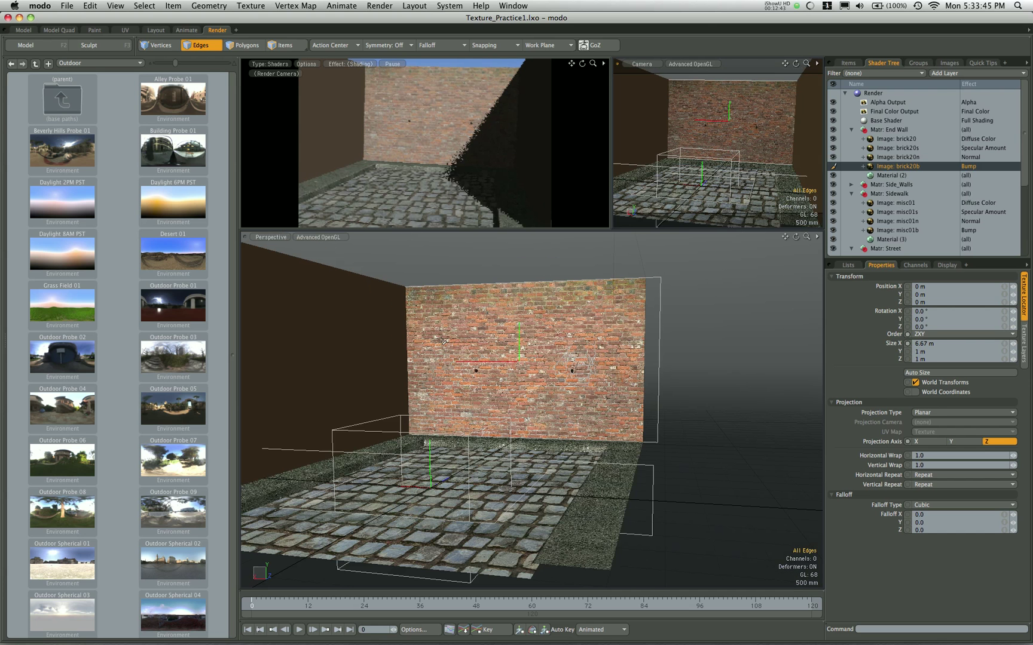
click(339, 128)
key(super+Tab)
Add stone_14.jpg, stone_14b.jpg, stone_14n.jpg and stone_14s.jpg to the Side_Walls material and return to modo.
scroll(630, 212, down, 12)
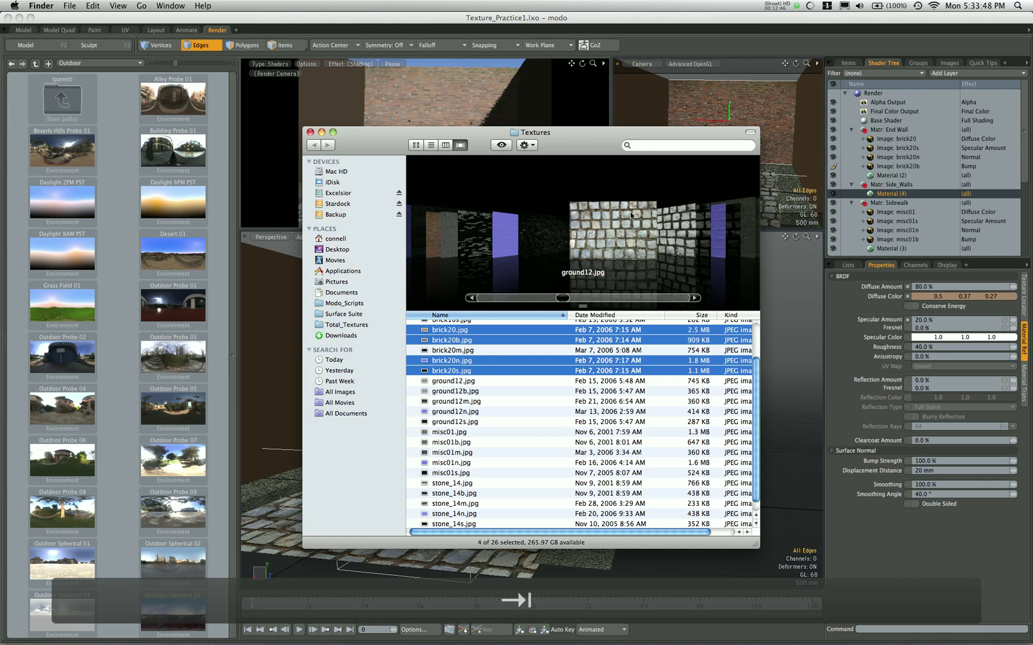
click(630, 213)
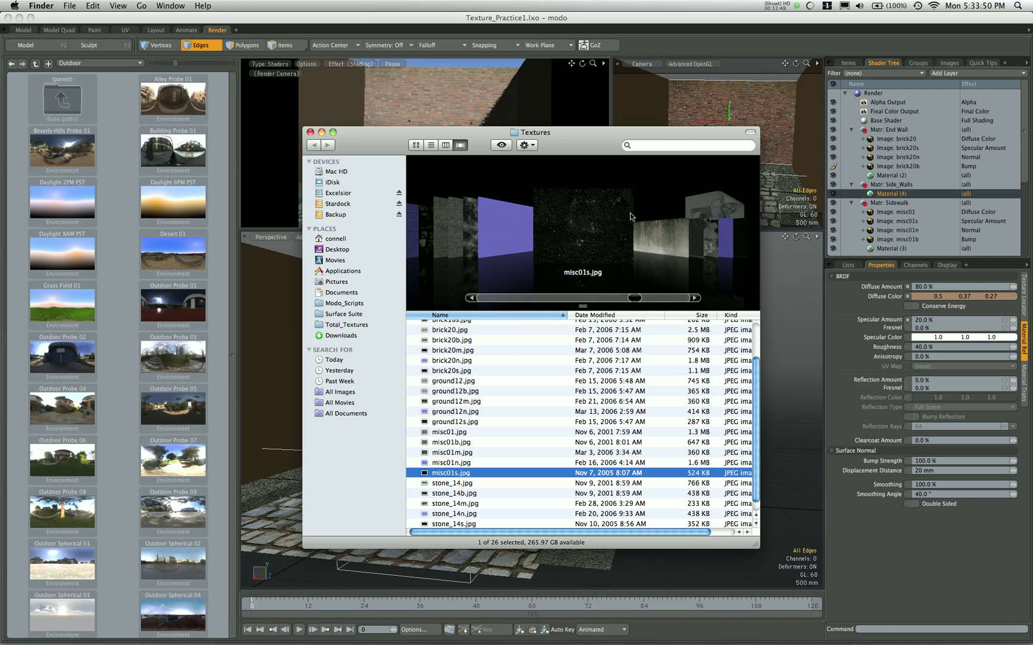
scroll(631, 217, down, 1)
scroll(637, 233, down, 4)
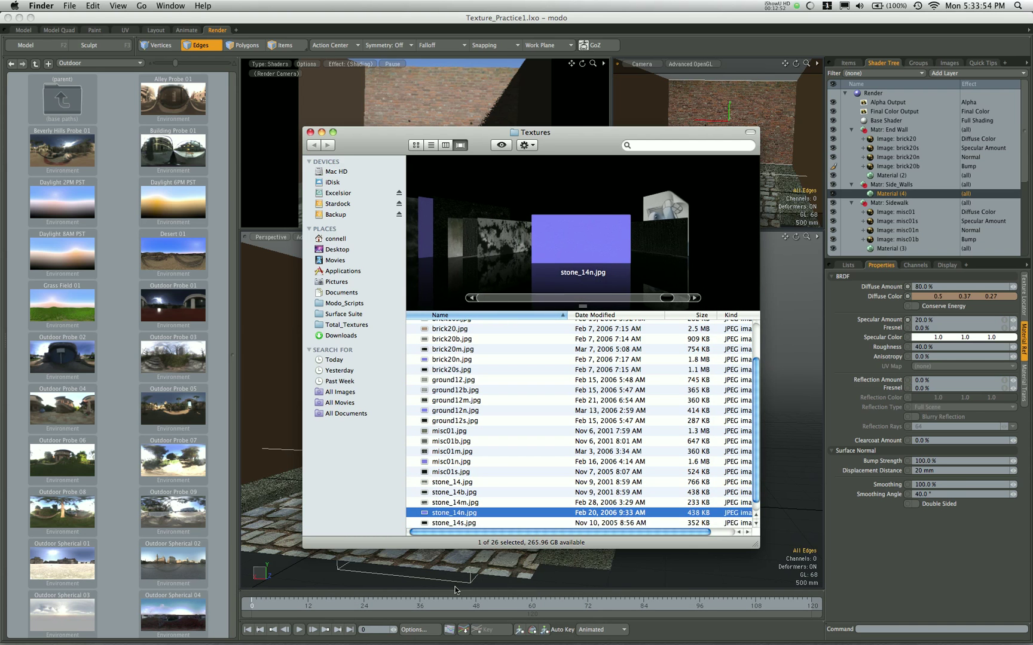
scroll(465, 527, down, 1)
click(454, 513)
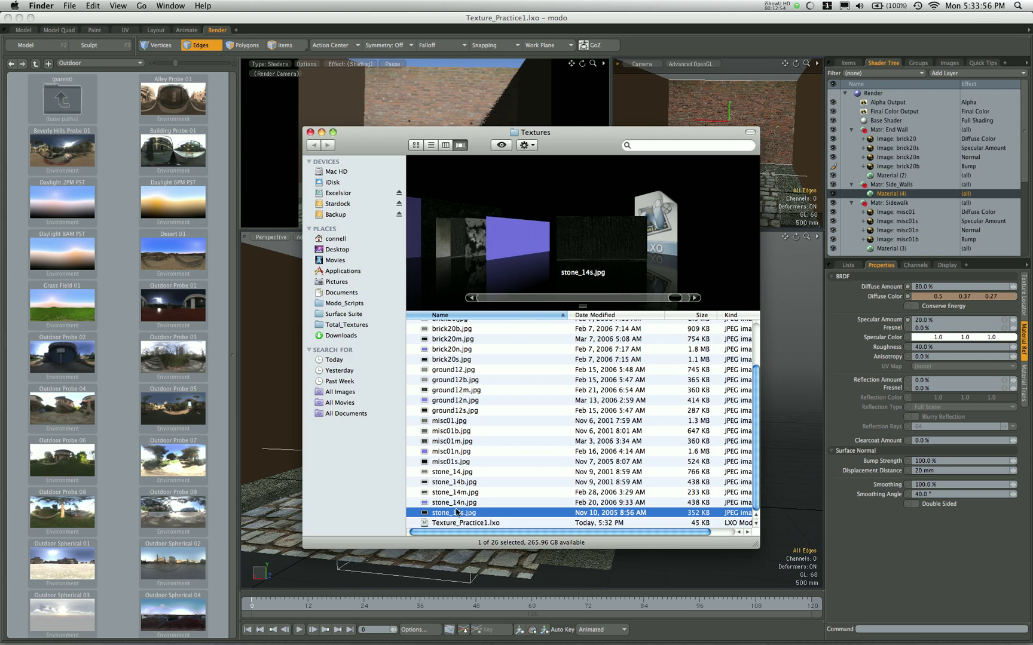
shift+click(452, 471)
super+click(459, 493)
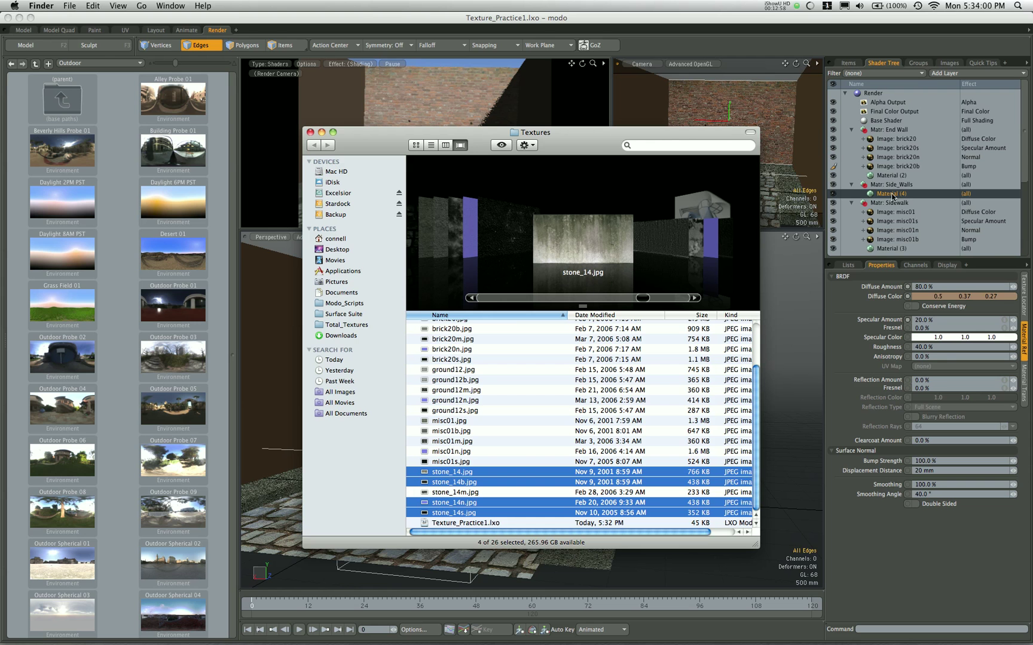
drag(446, 472, 934, 196)
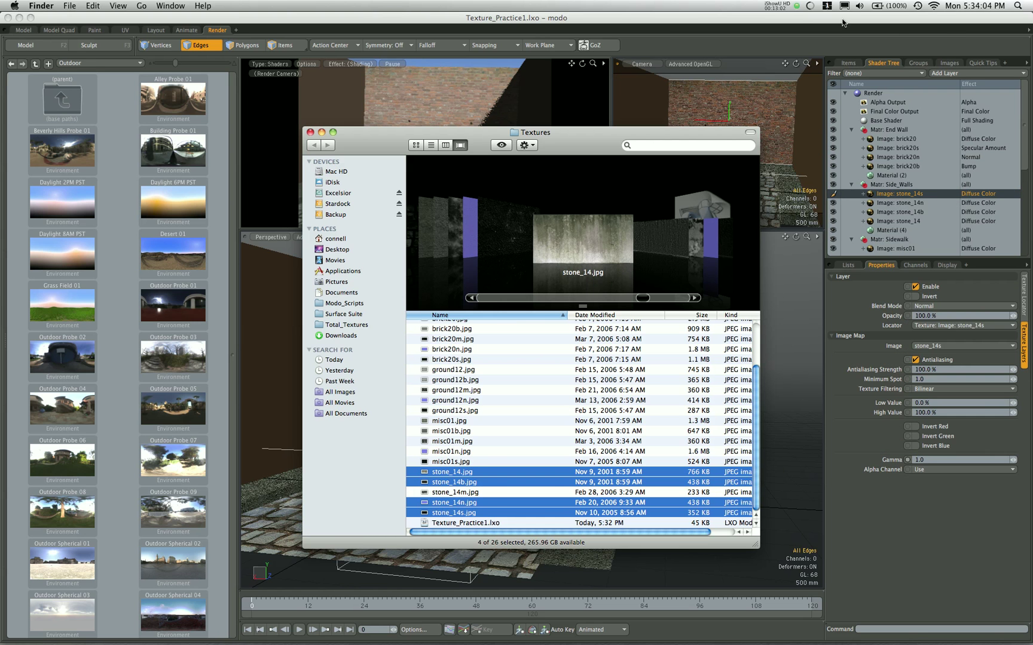
click(800, 17)
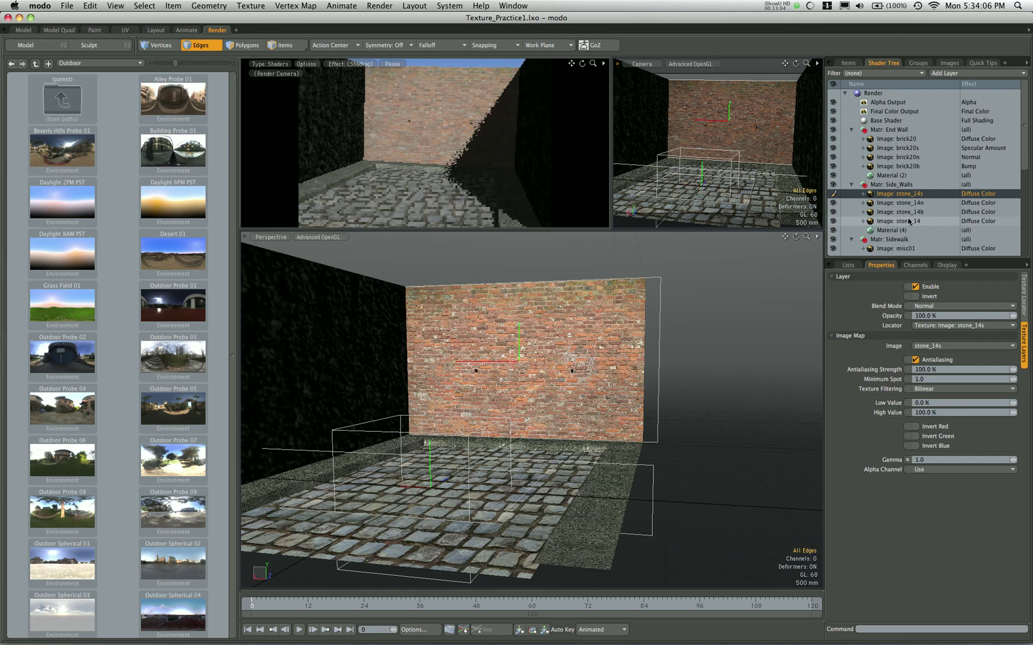
Move the stone_14 image above the other Side_Walls images.
drag(908, 221, 907, 193)
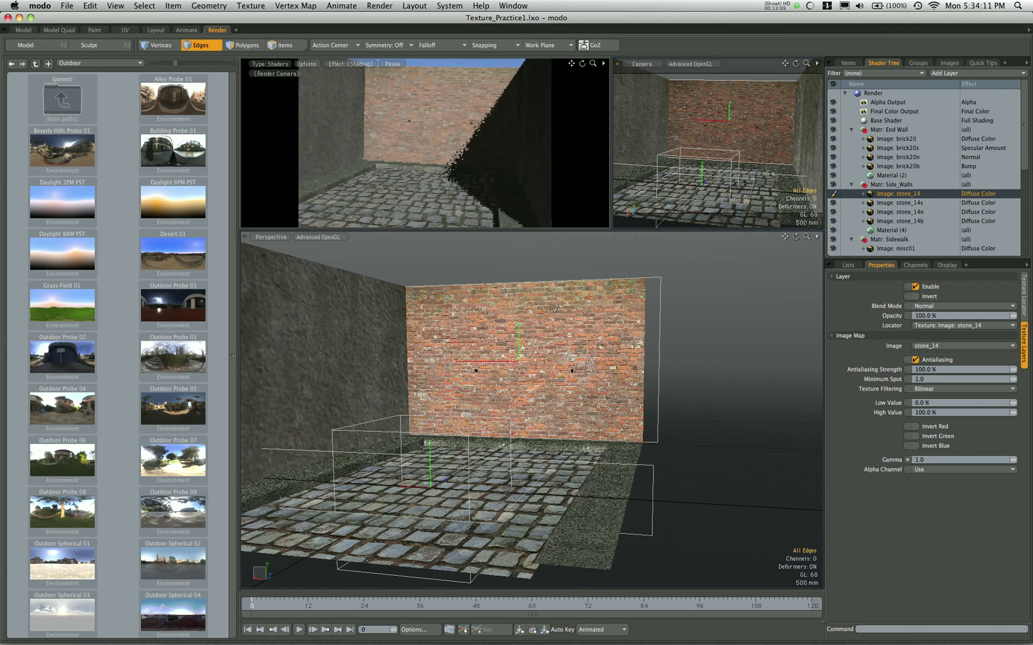
ctrl+alt+drag(518, 389, 382, 410)
ctrl+alt+drag(383, 410, 478, 367)
ctrl+alt+drag(431, 376, 451, 372)
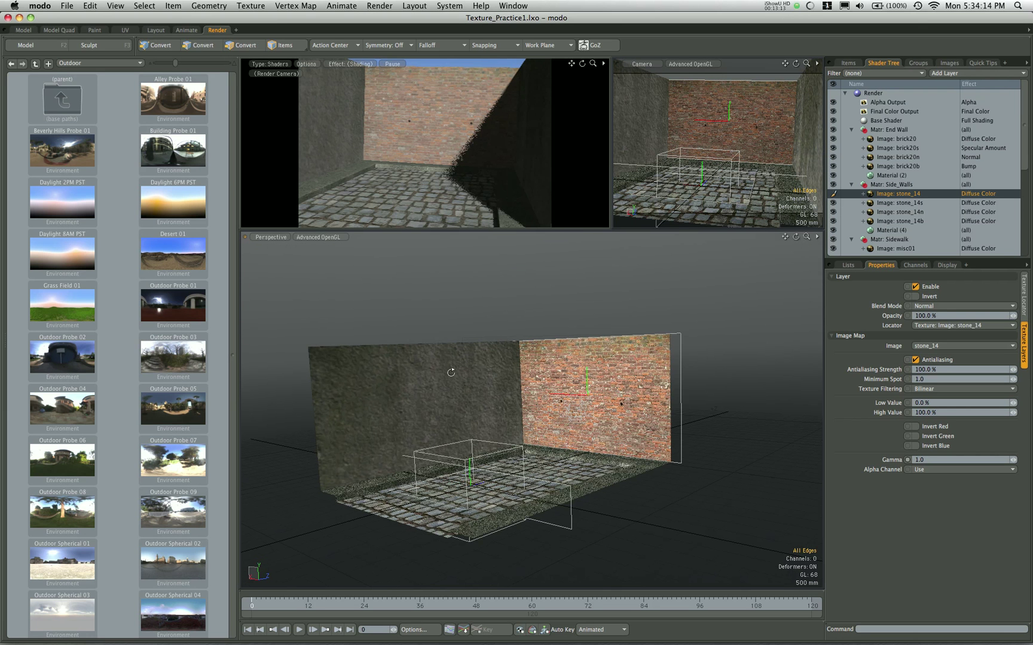
Set the four Side_Walls stone_14 images to Planar projection along the X axis and auto-size them.
shift+click(899, 221)
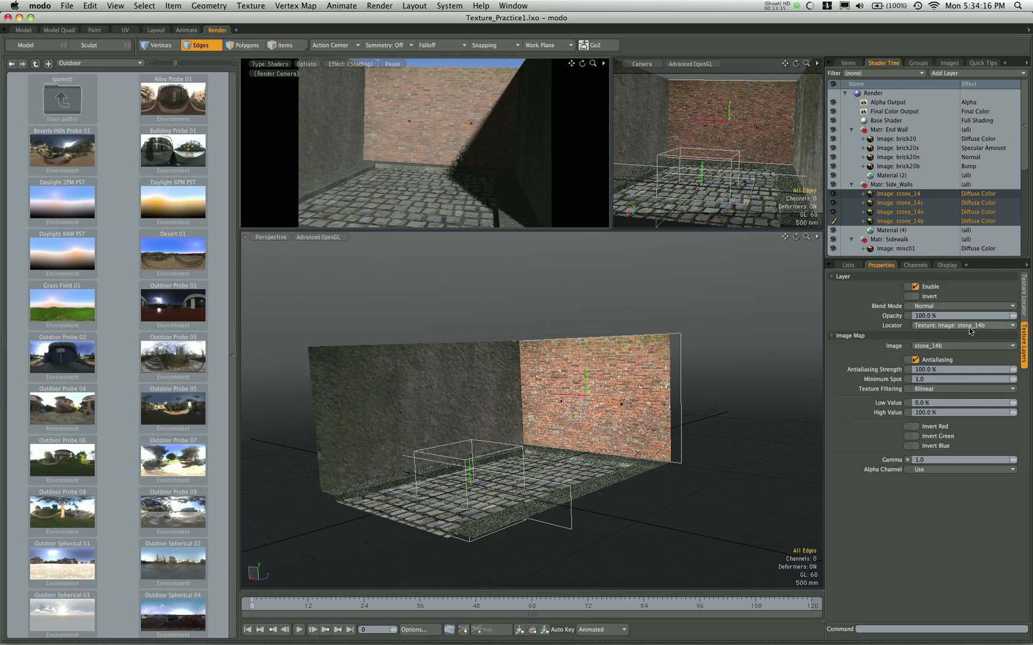
click(1021, 316)
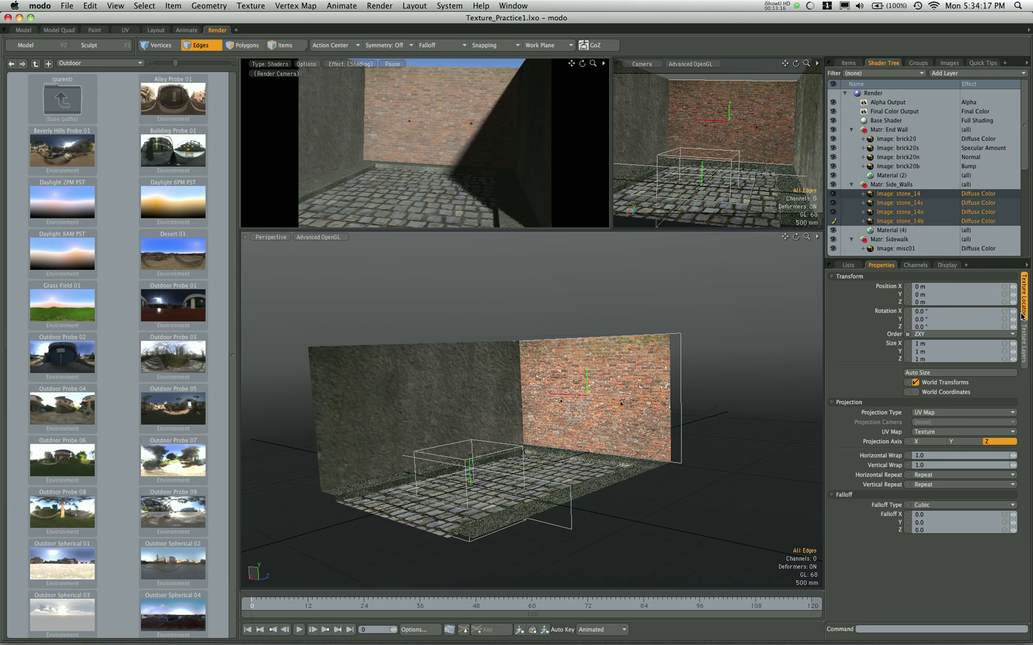
click(939, 412)
click(936, 368)
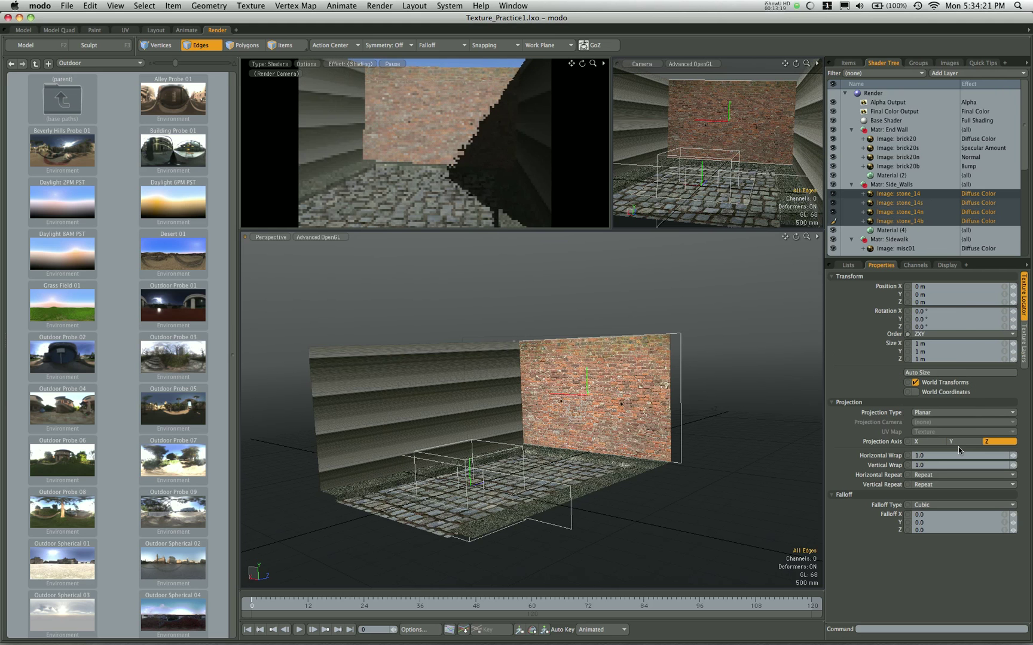
click(933, 439)
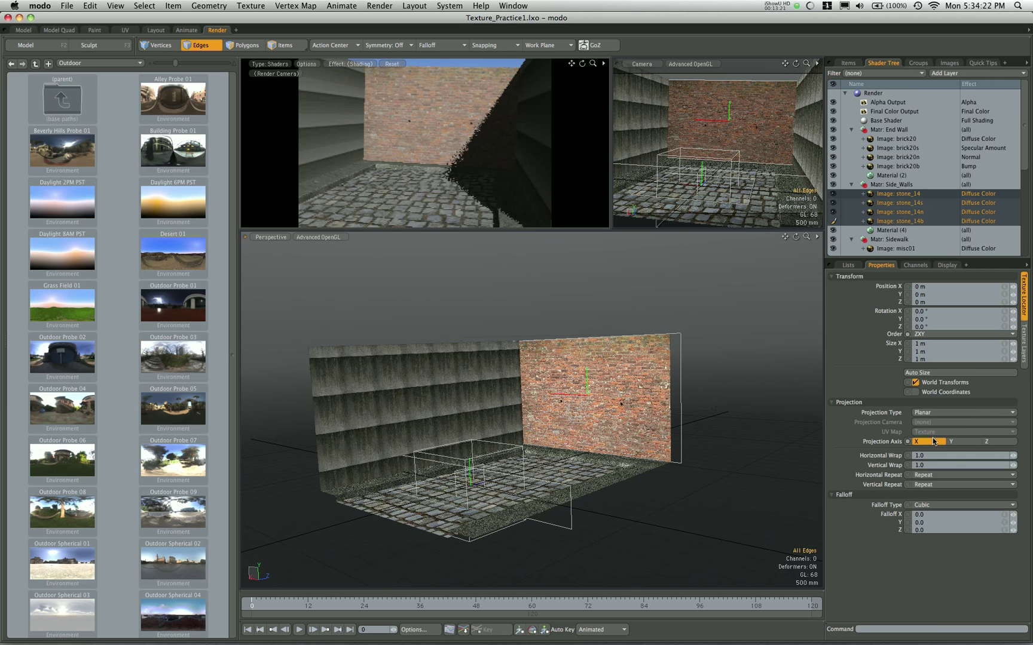
click(938, 374)
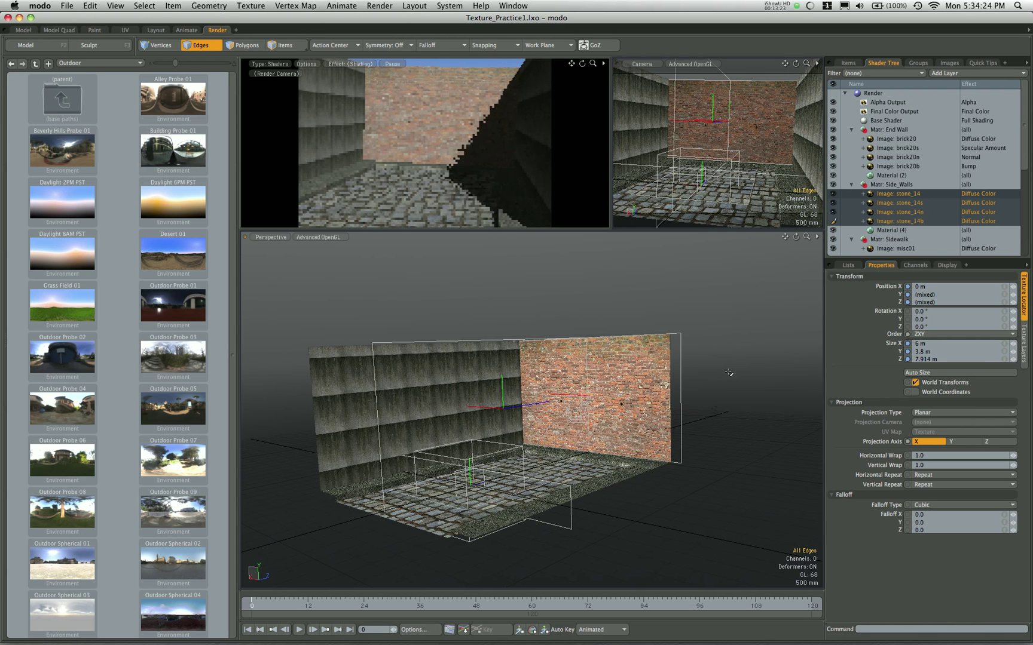
Auto-size the four Side_Walls stone_14 images again and turn off their World Transforms.
click(945, 375)
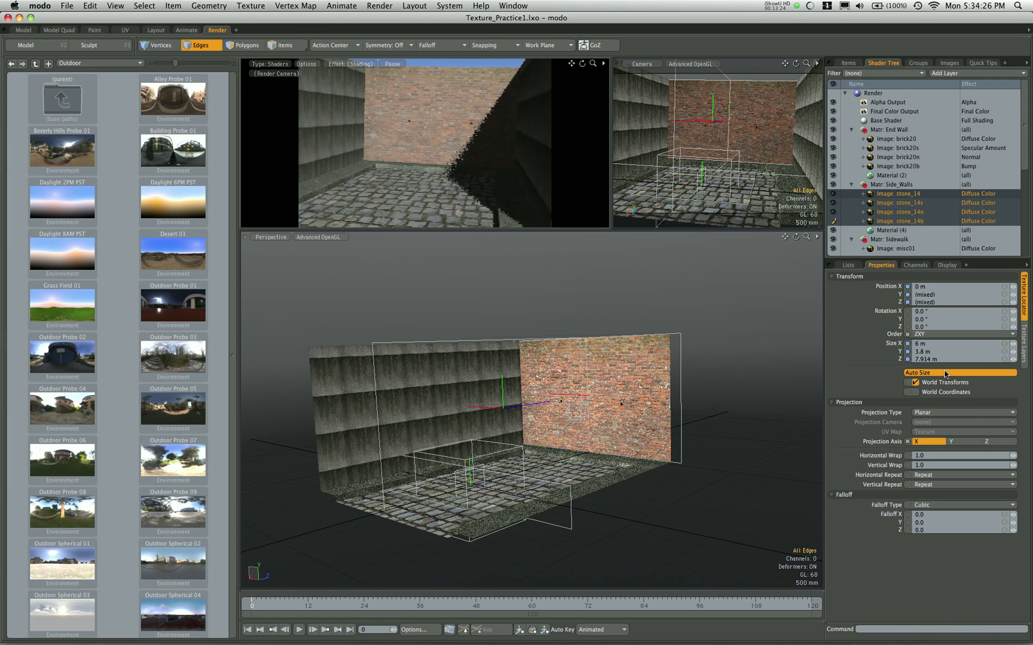
mouse_move(541, 375)
alt+mouse_down()
mouse_move(574, 375)
mouse_move(556, 377)
alt+mouse_up()
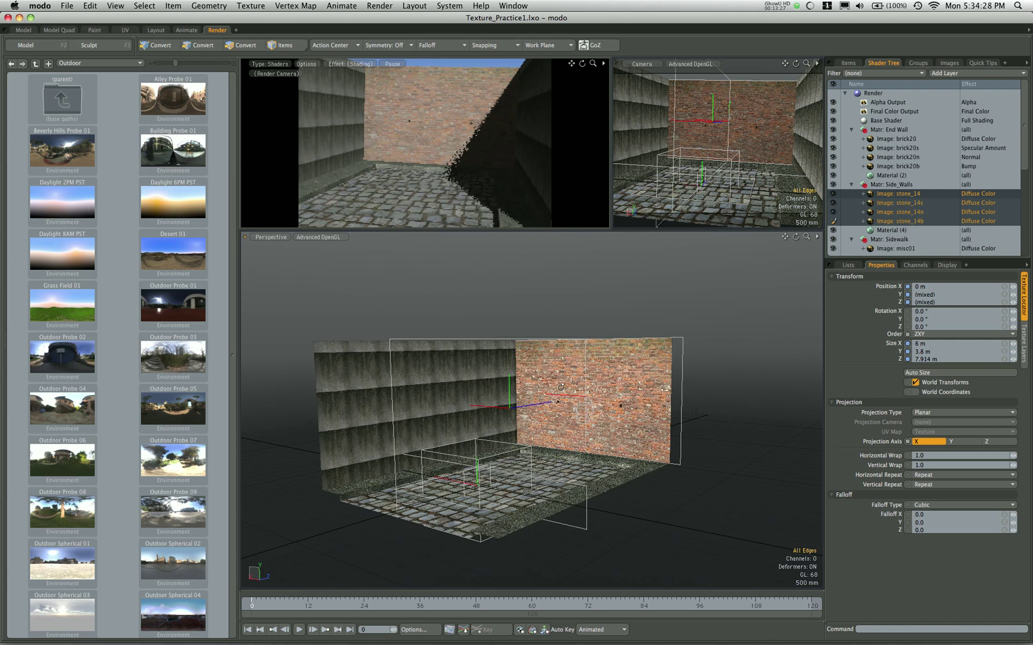
click(937, 382)
alt+drag(514, 364, 528, 398)
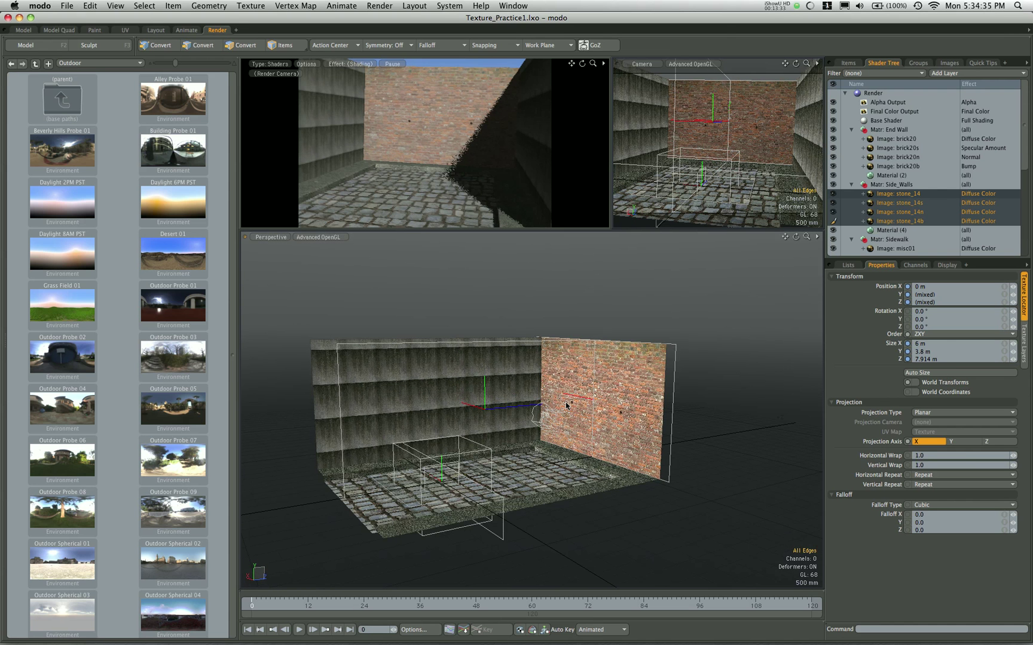
Try the Solid projection type on the four stone_14 images and restore Planar.
click(952, 414)
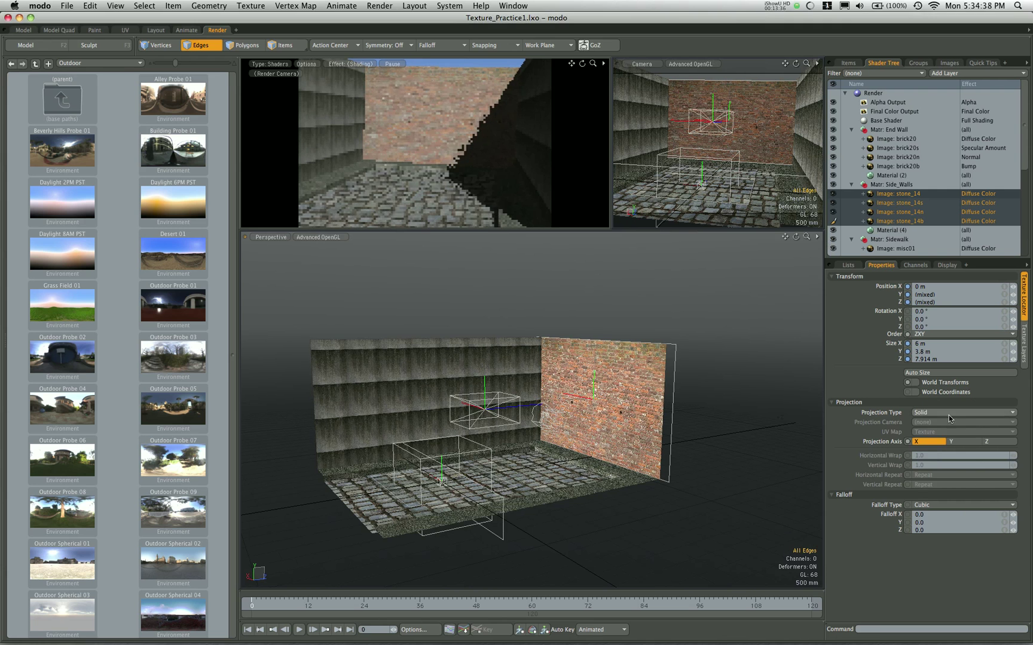
click(947, 413)
alt+drag(687, 366, 588, 327)
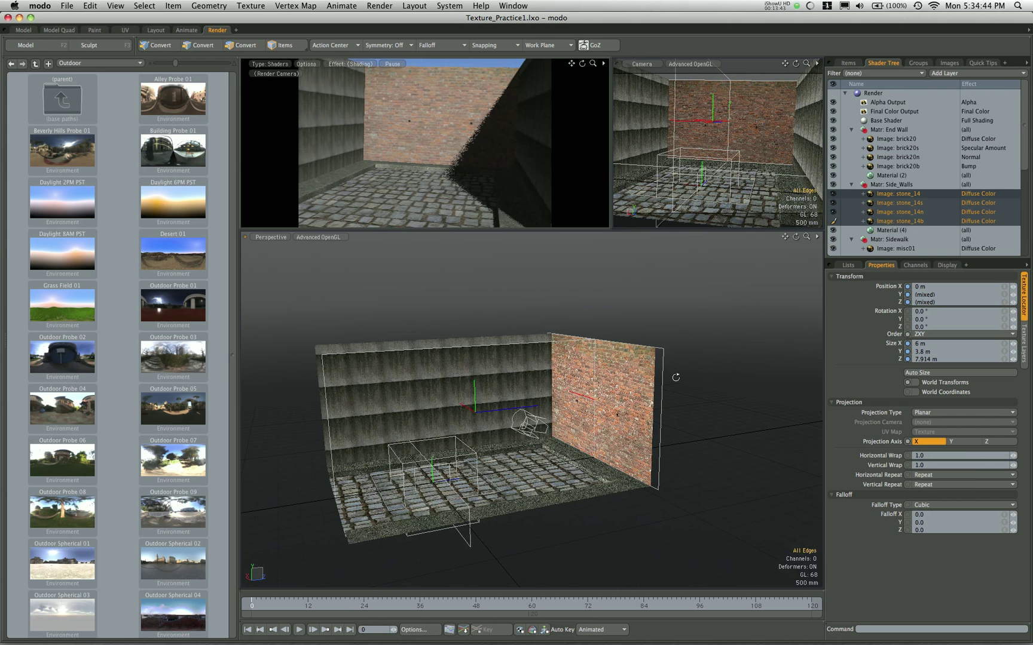
alt+drag(675, 378, 622, 407)
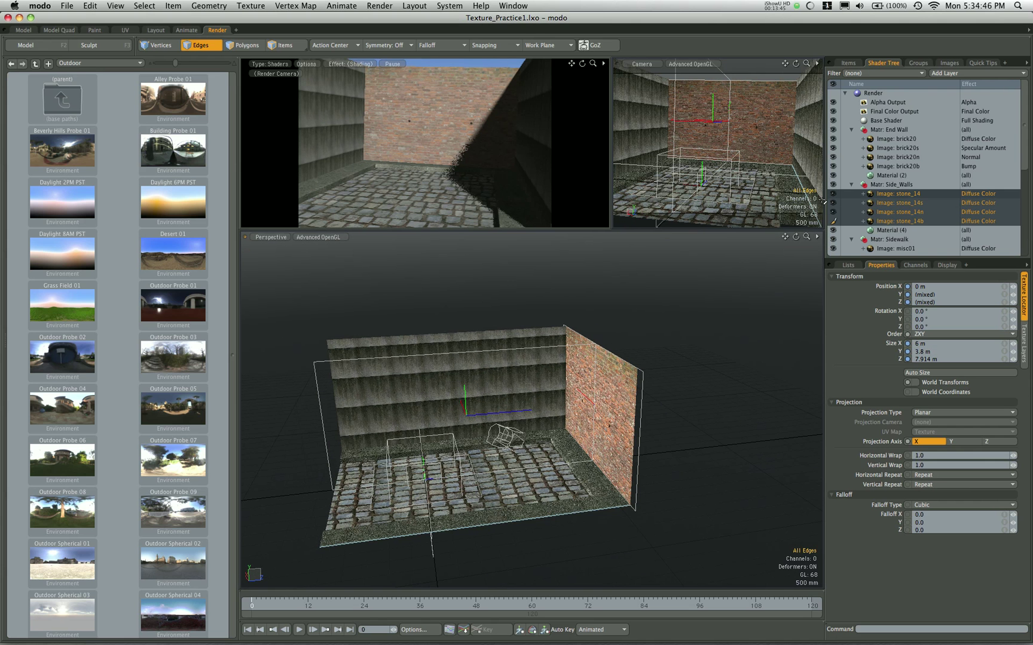
Check the texture locator position and size of stone_14, stone_14s, stone_14n and stone_14b one by one.
click(886, 196)
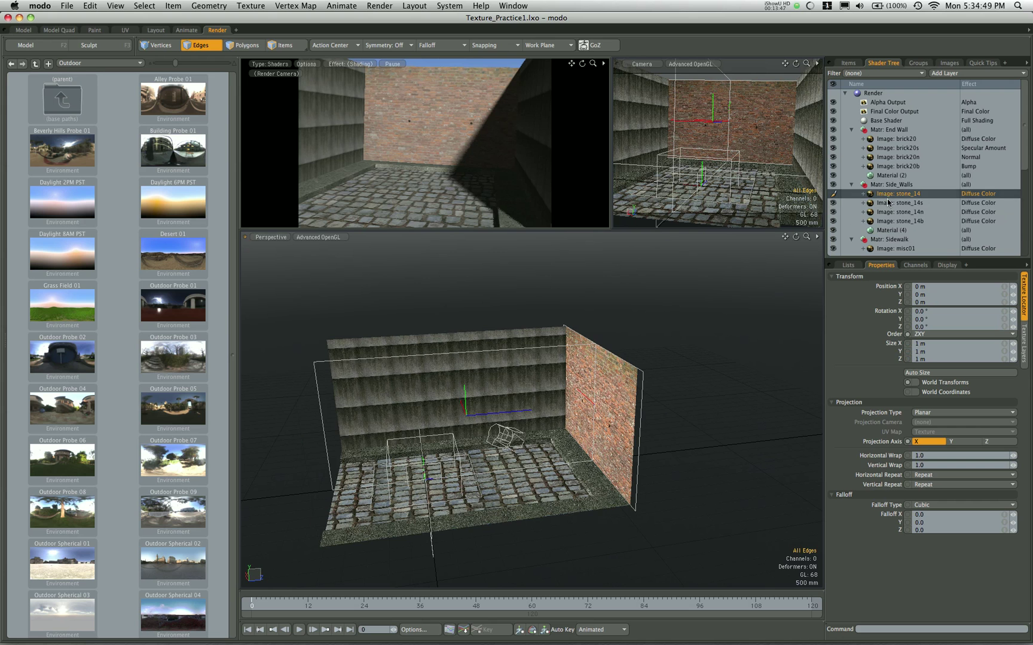
click(887, 204)
click(888, 213)
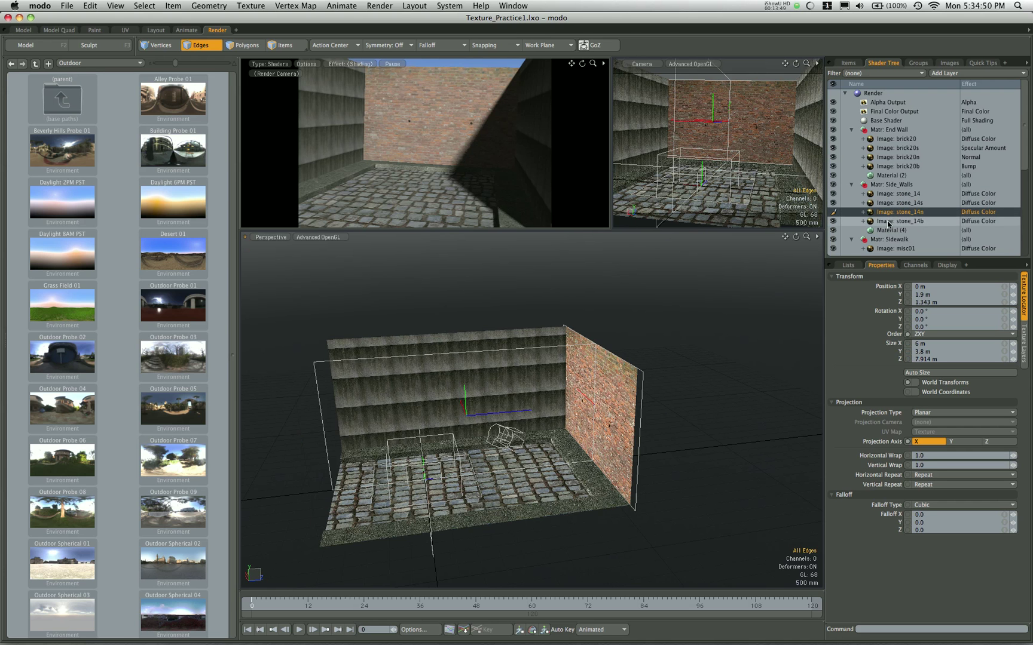
click(888, 222)
shift+click(890, 196)
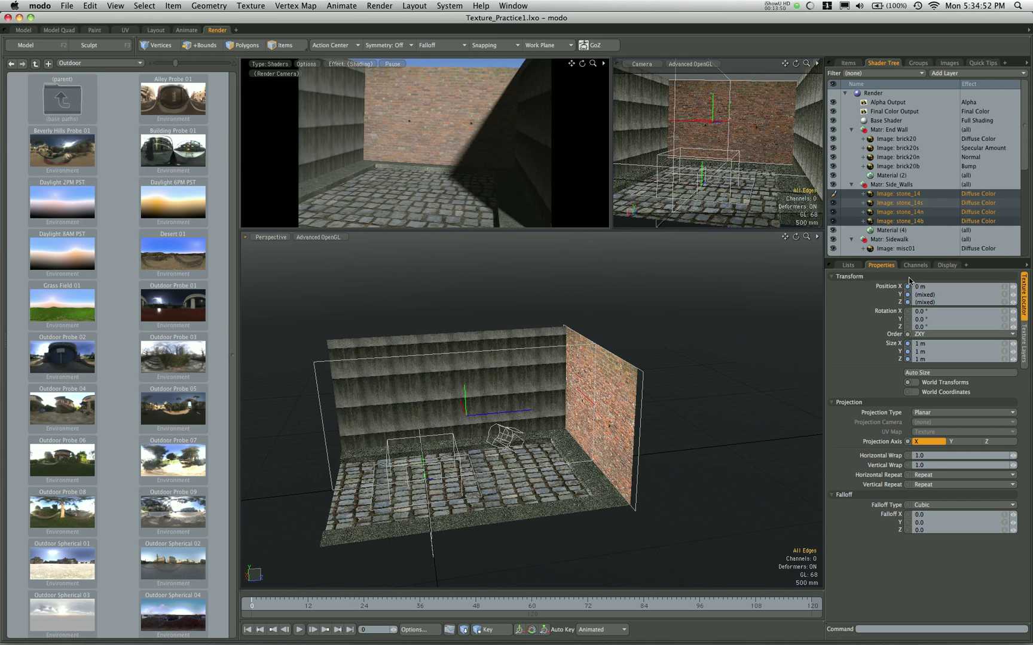
Try to auto-size all four Side_Walls stone_14 images together.
click(896, 194)
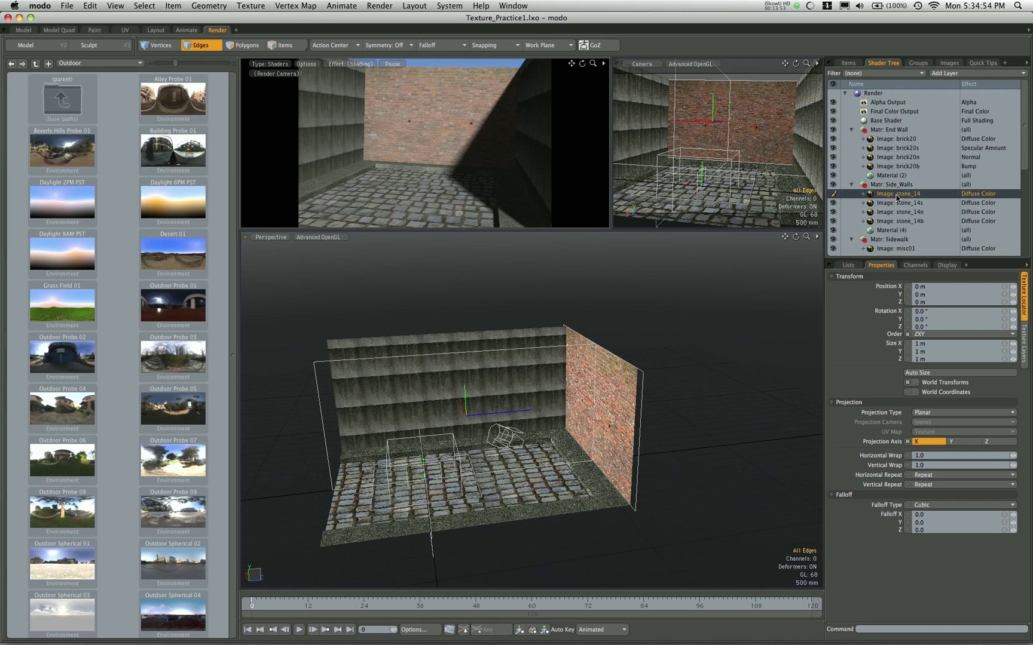
shift+click(895, 221)
key(2)
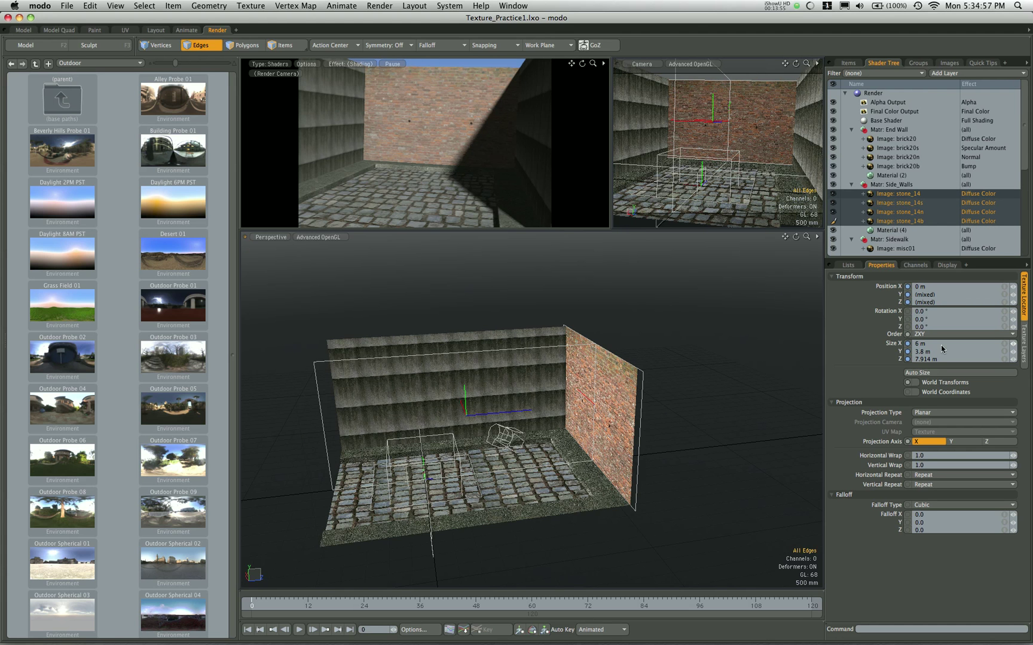
click(937, 371)
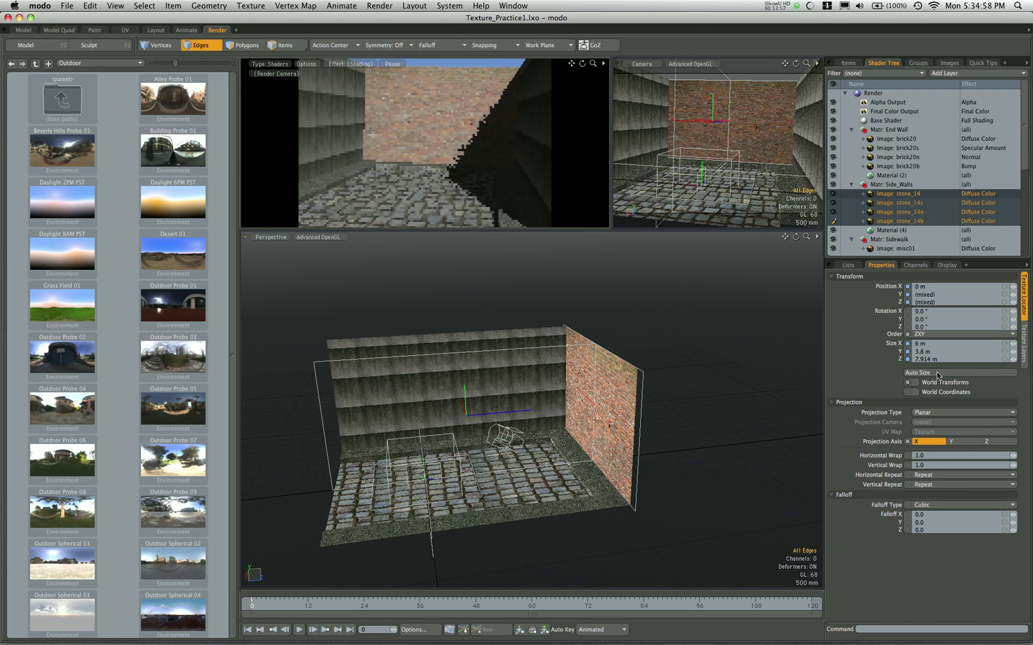
Auto-size stone_14 with World Transforms off, auto-size stone_14s and stone_14n individually, and select stone_14b.
click(895, 194)
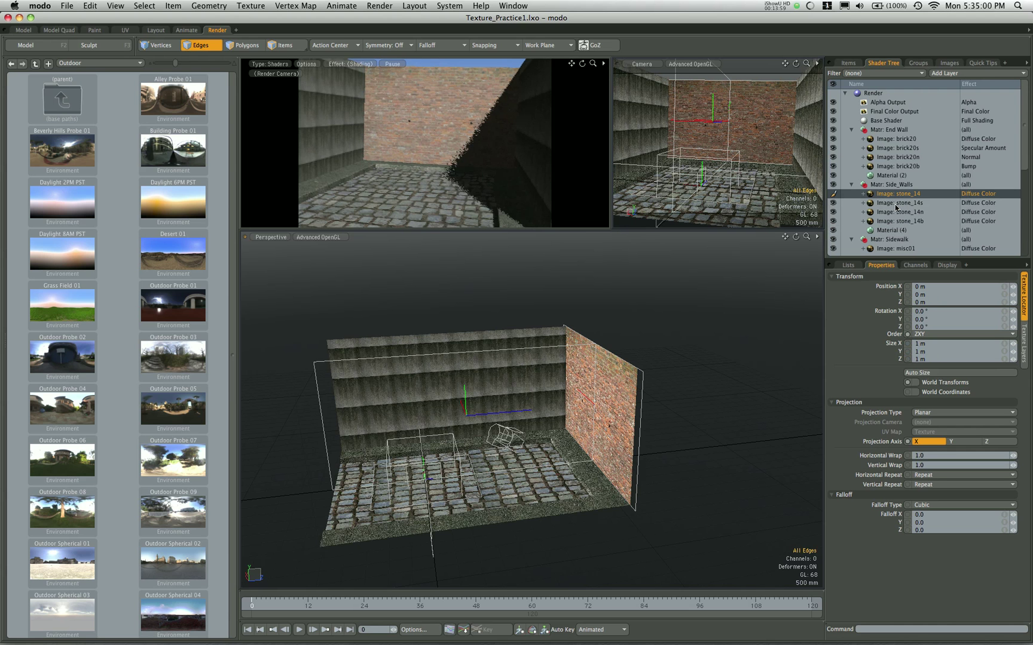
click(931, 374)
click(915, 382)
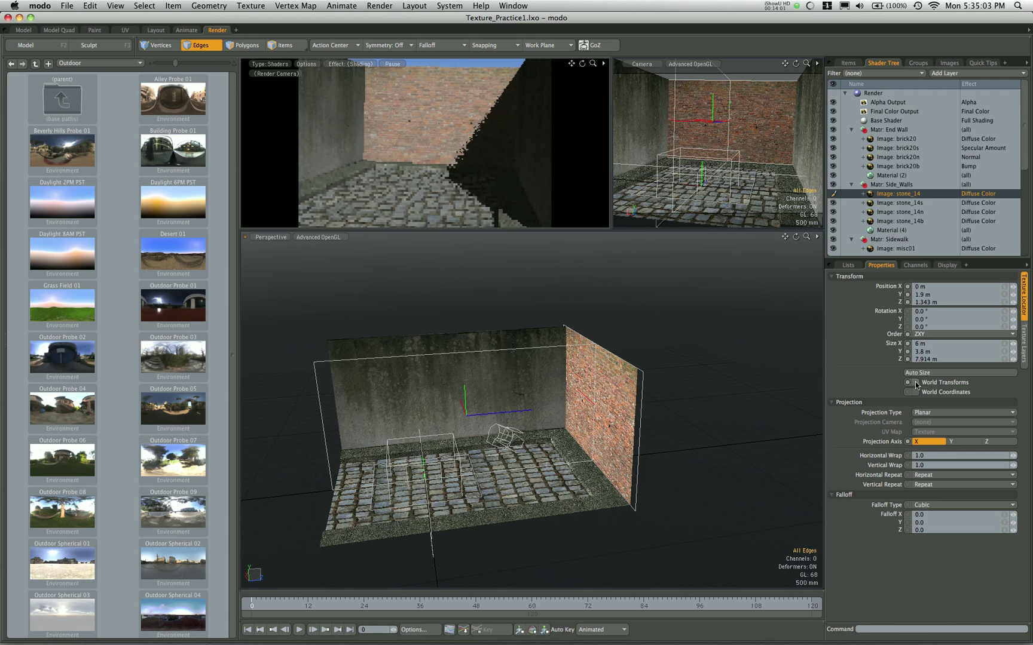
click(907, 203)
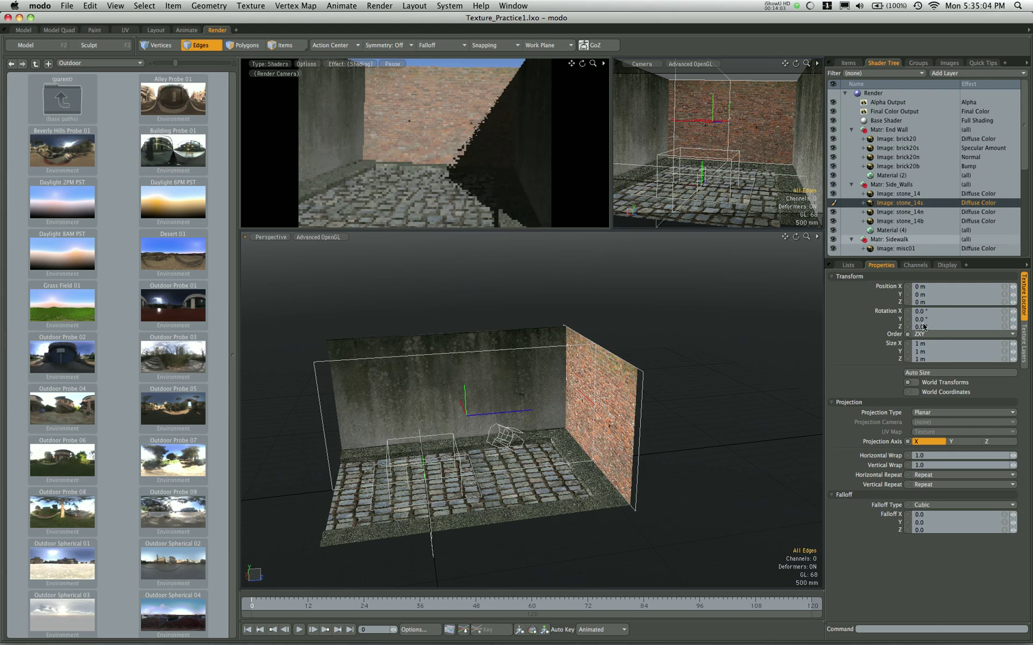
click(937, 370)
click(906, 213)
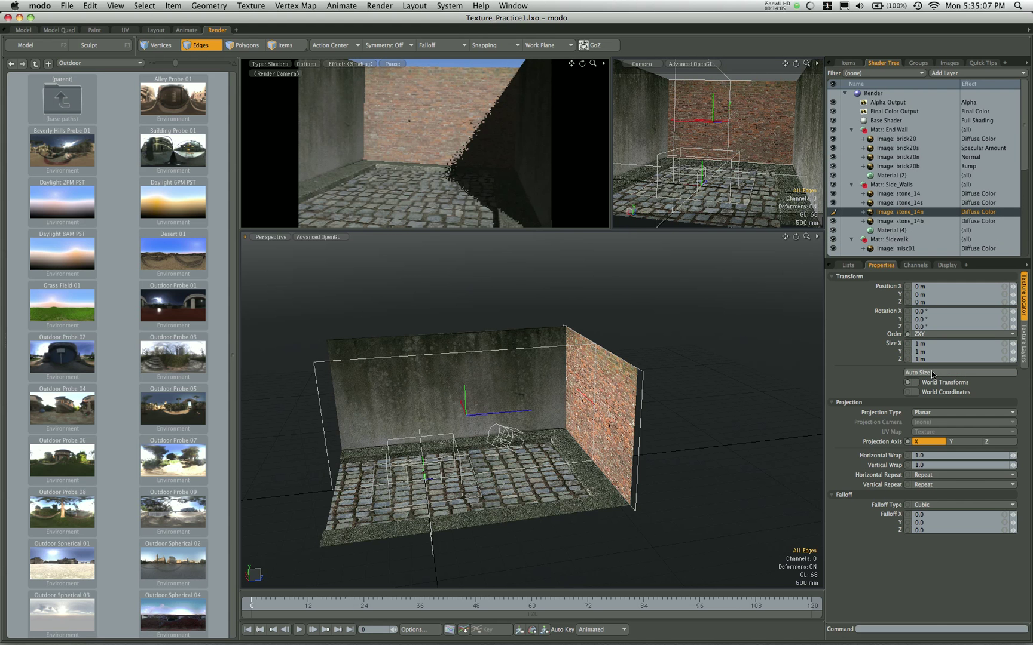
click(933, 373)
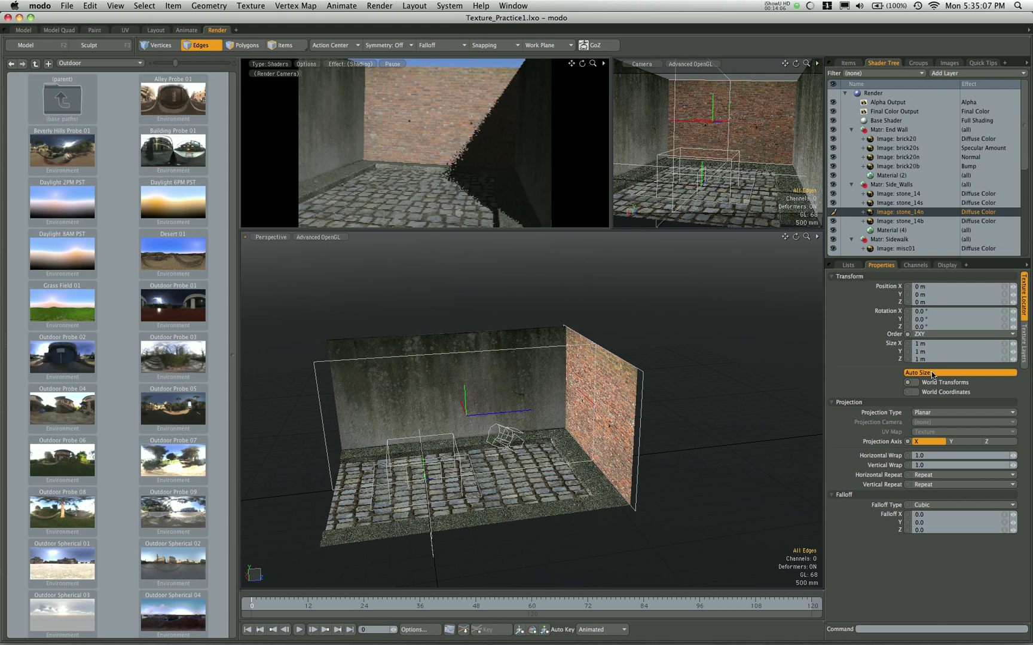
click(891, 223)
Reposition the render camera to frame the brick end wall between both stone side walls.
alt+drag(514, 413, 554, 409)
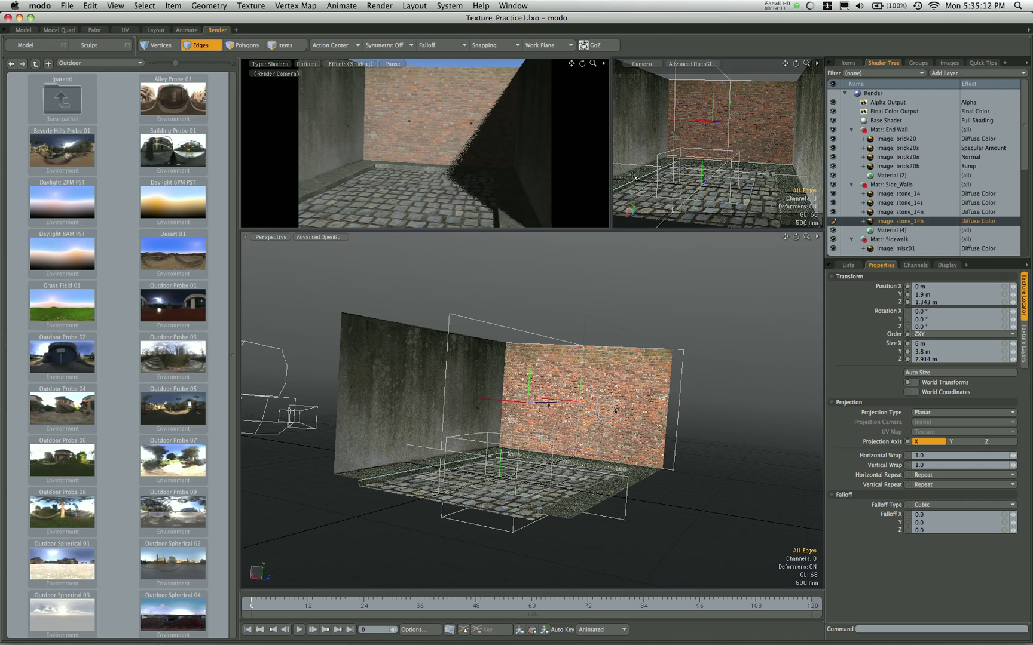
alt+drag(452, 436, 682, 422)
mouse_move(733, 153)
alt+mouse_down()
mouse_move(700, 133)
mouse_move(726, 146)
mouse_move(705, 128)
mouse_move(742, 132)
mouse_move(732, 135)
alt+mouse_up()
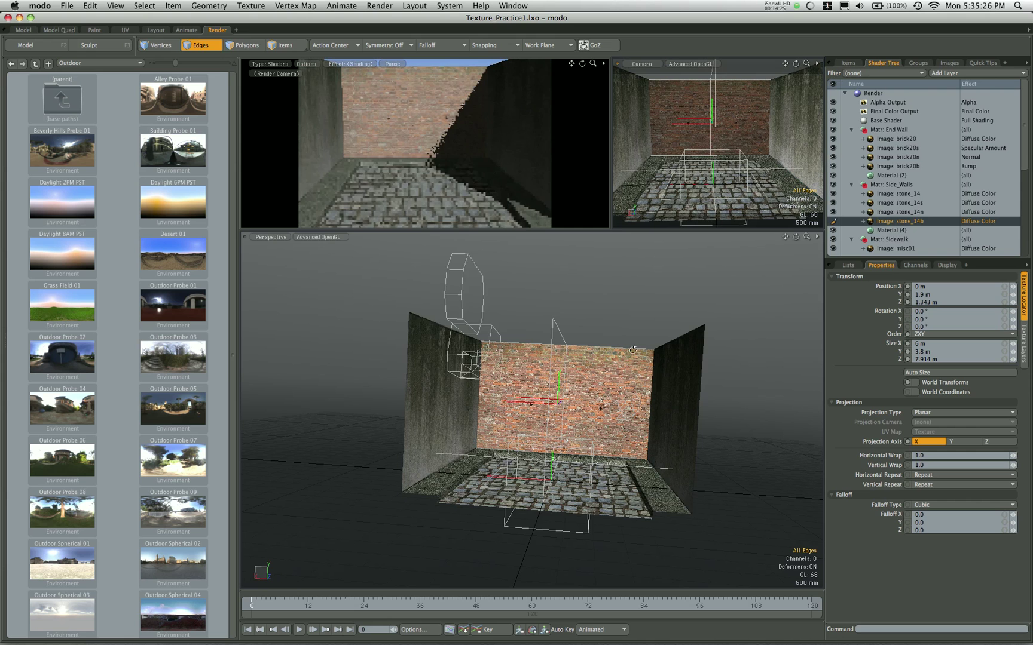
alt+drag(632, 350, 505, 373)
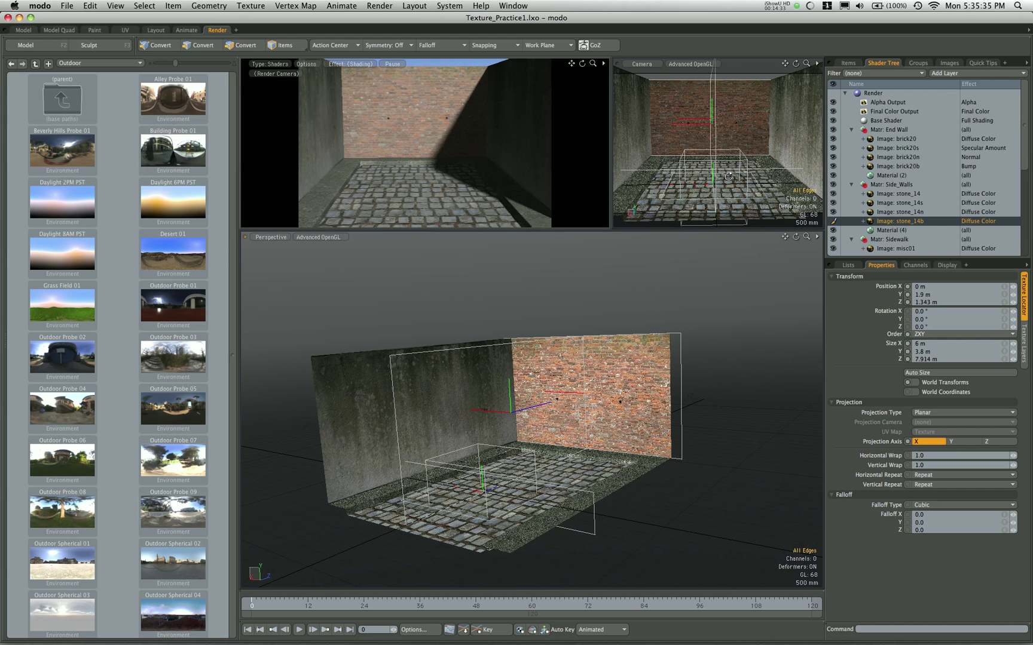
alt+drag(724, 177, 754, 128)
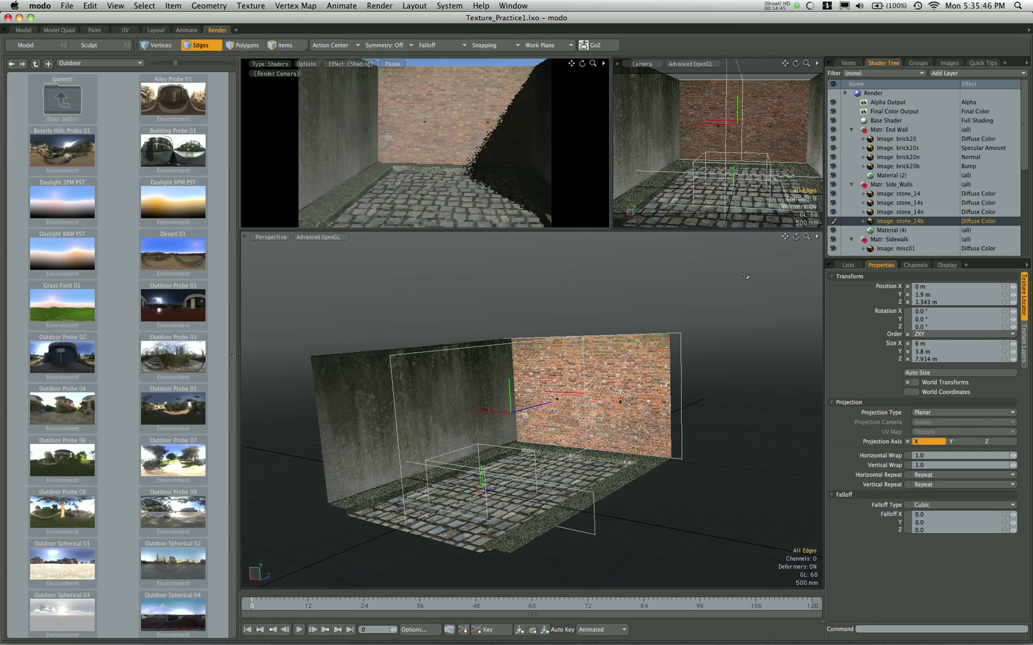